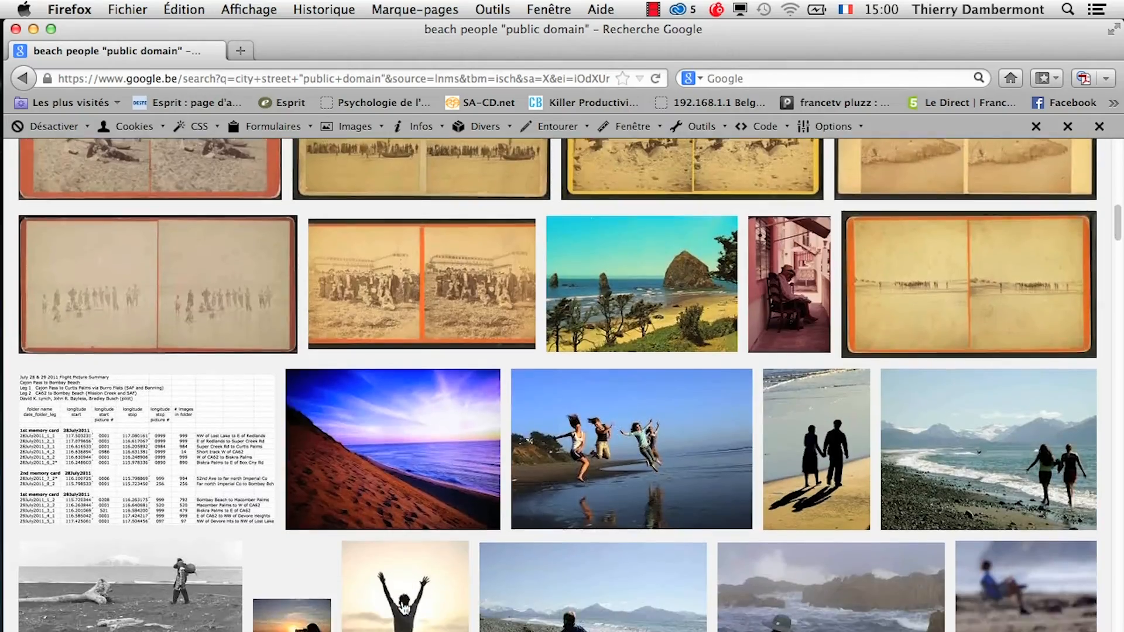
# Step: Browse the beach image results and open the photo of two people walking on a beach in a new tab
pyautogui.scroll(-12, 403, 611)
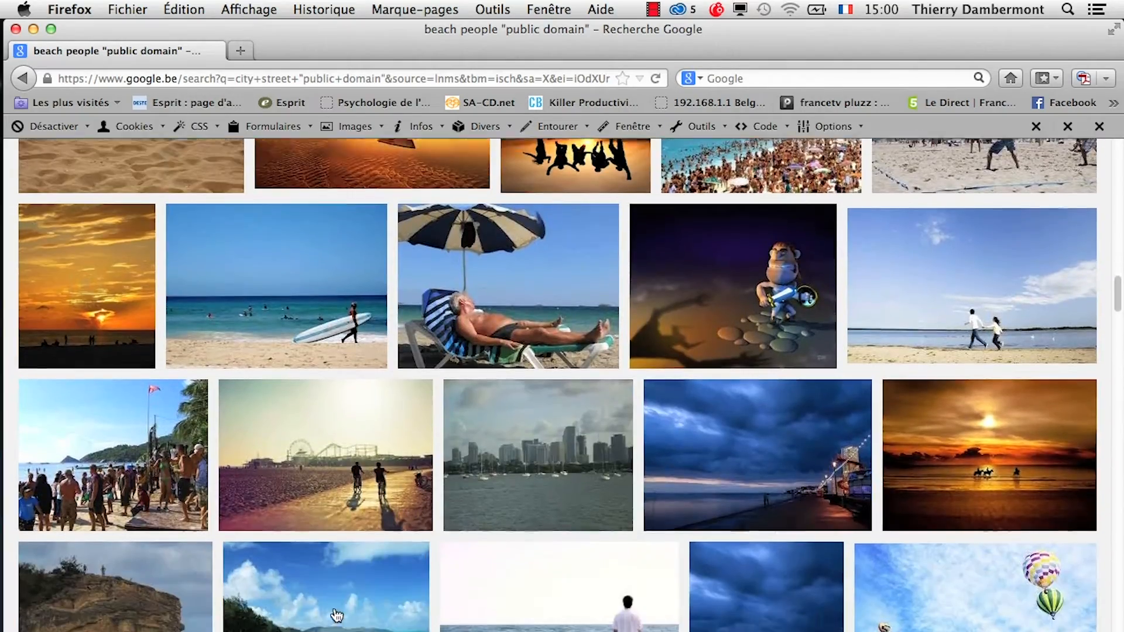
pyautogui.rightClick(340, 599)
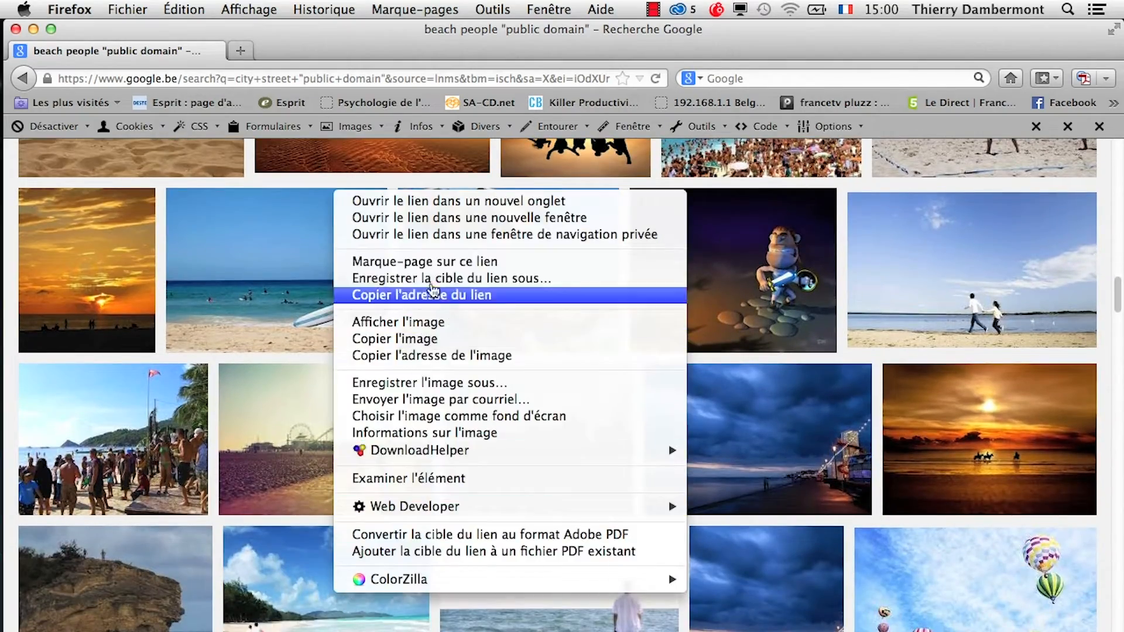
pyautogui.click(438, 203)
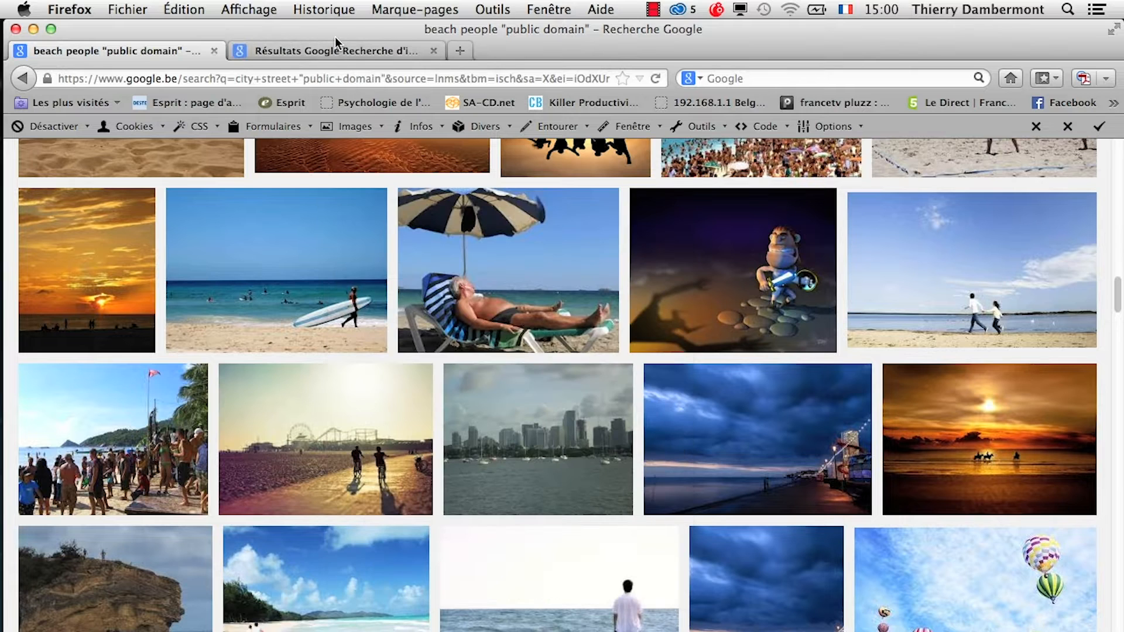
pyautogui.click(340, 51)
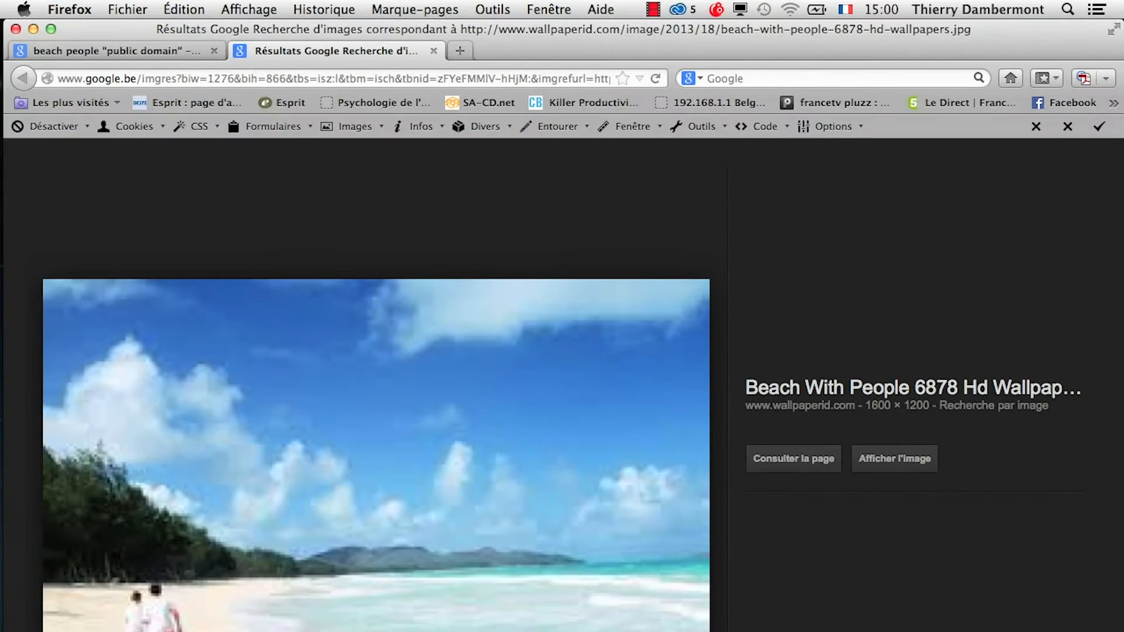
# Step: In a new browser window, search Google Images for "beach people 6878"
pyautogui.click(76, 51)
pyautogui.click(157, 7)
pyautogui.moveTo(134, 6)
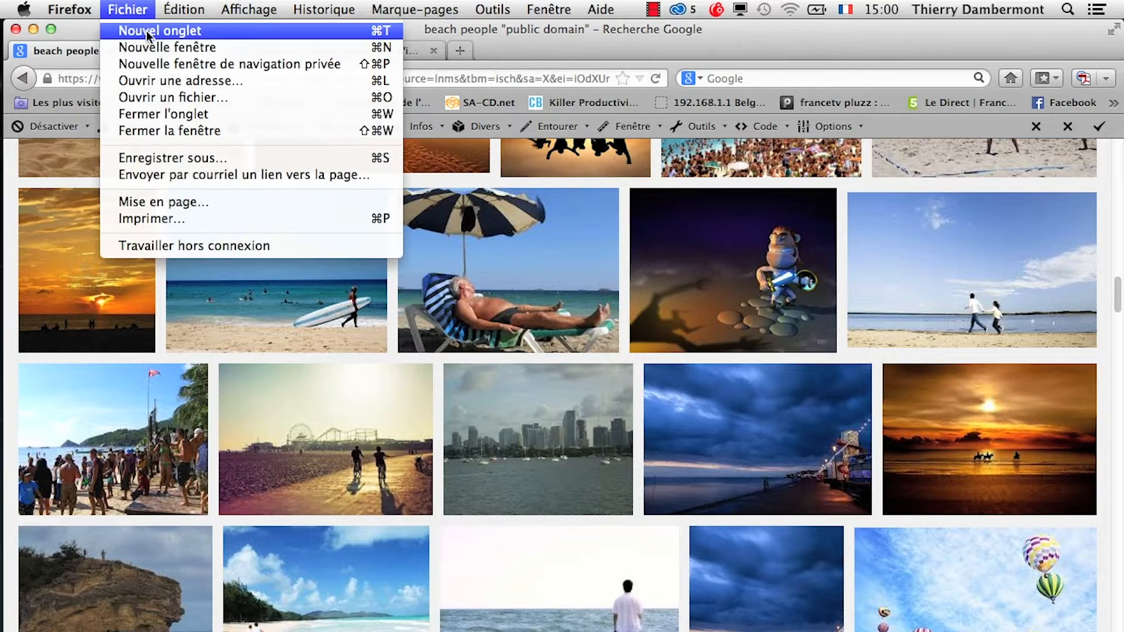
pyautogui.click(151, 46)
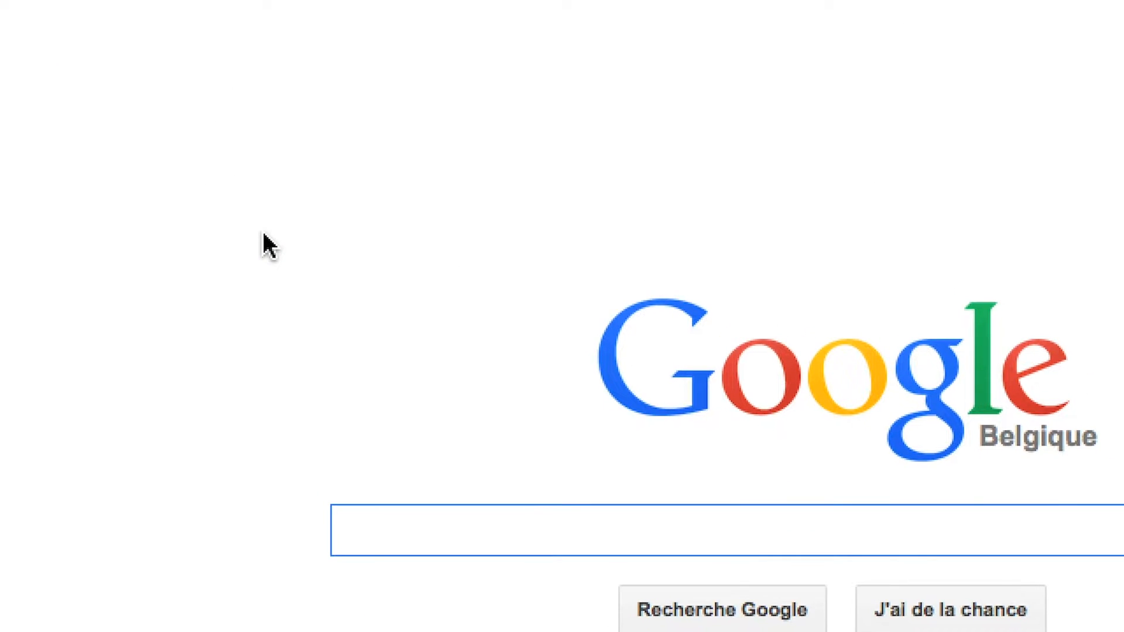
pyautogui.write('beach people ')
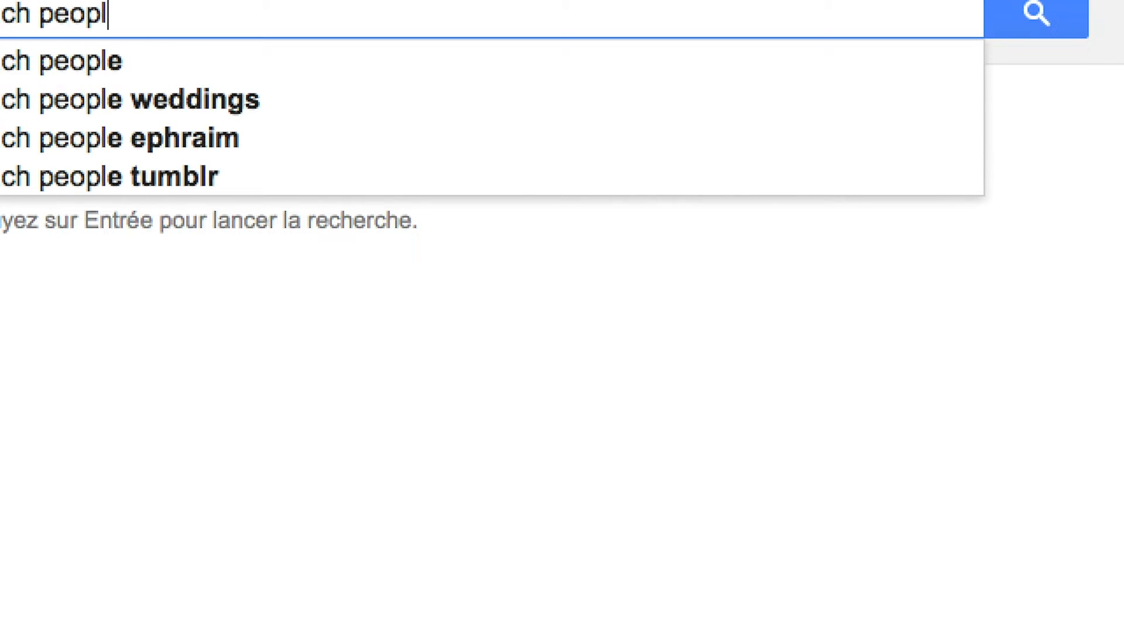
pyautogui.write('6878')
pyautogui.press('Return')
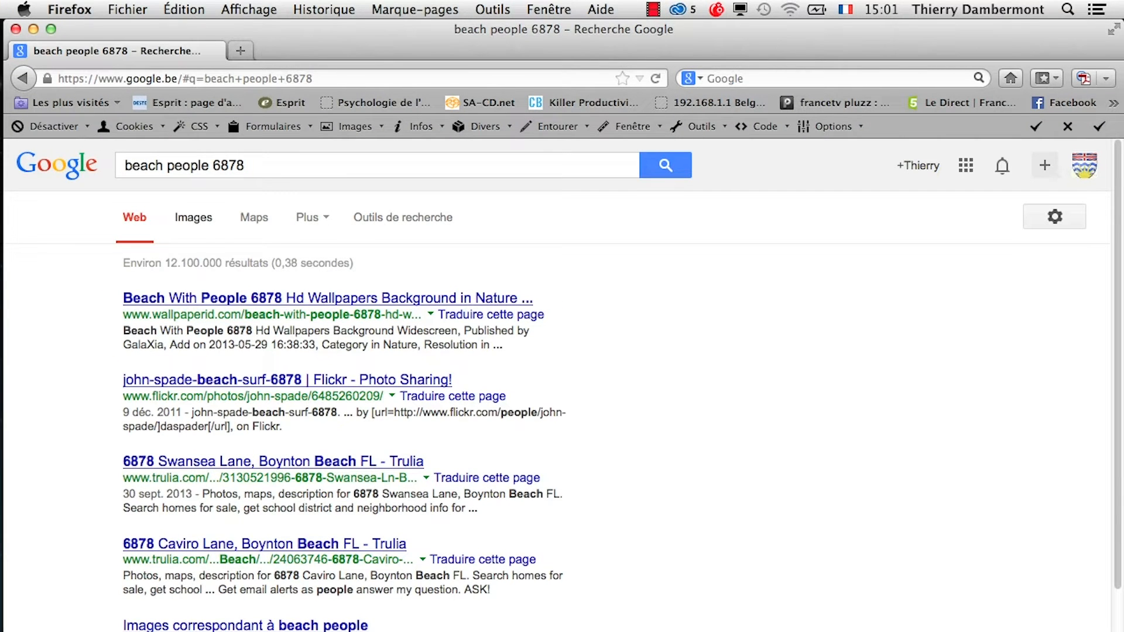
pyautogui.click(193, 218)
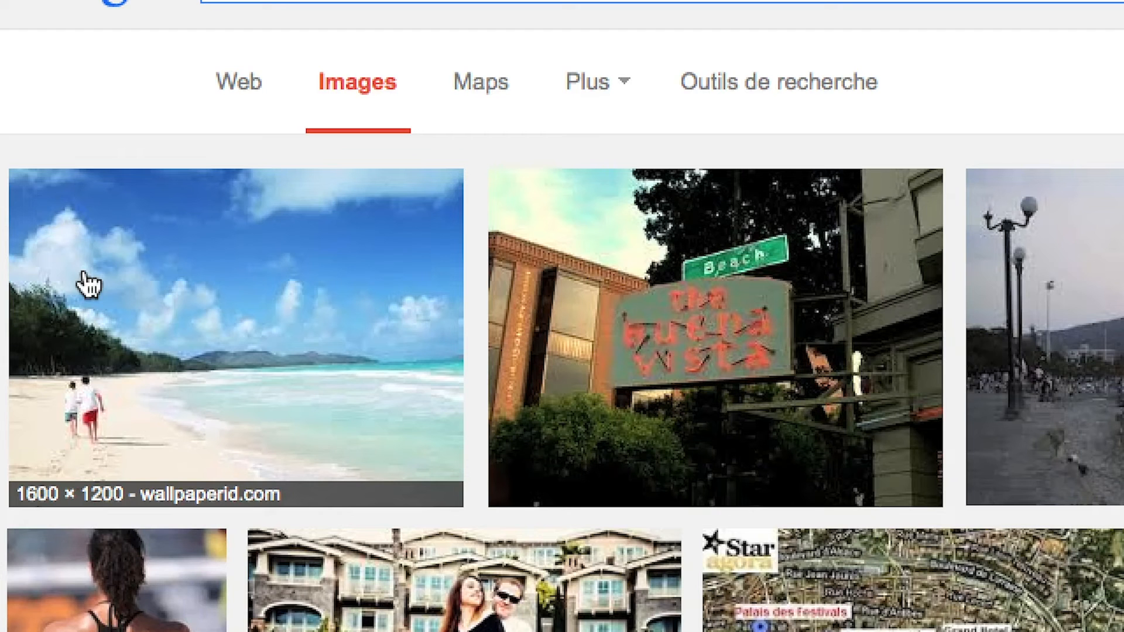
# Step: Open the wallpaperid.com beach photo in a new tab and try to display its full-size image, returning to its result page
pyautogui.rightClick(85, 276)
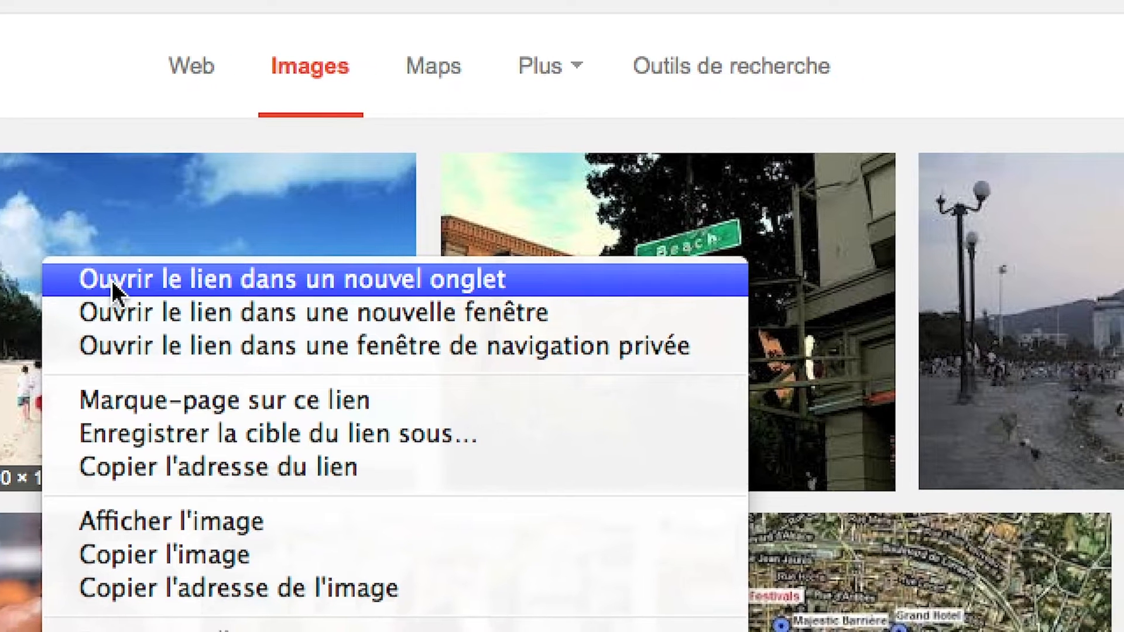
pyautogui.click(111, 281)
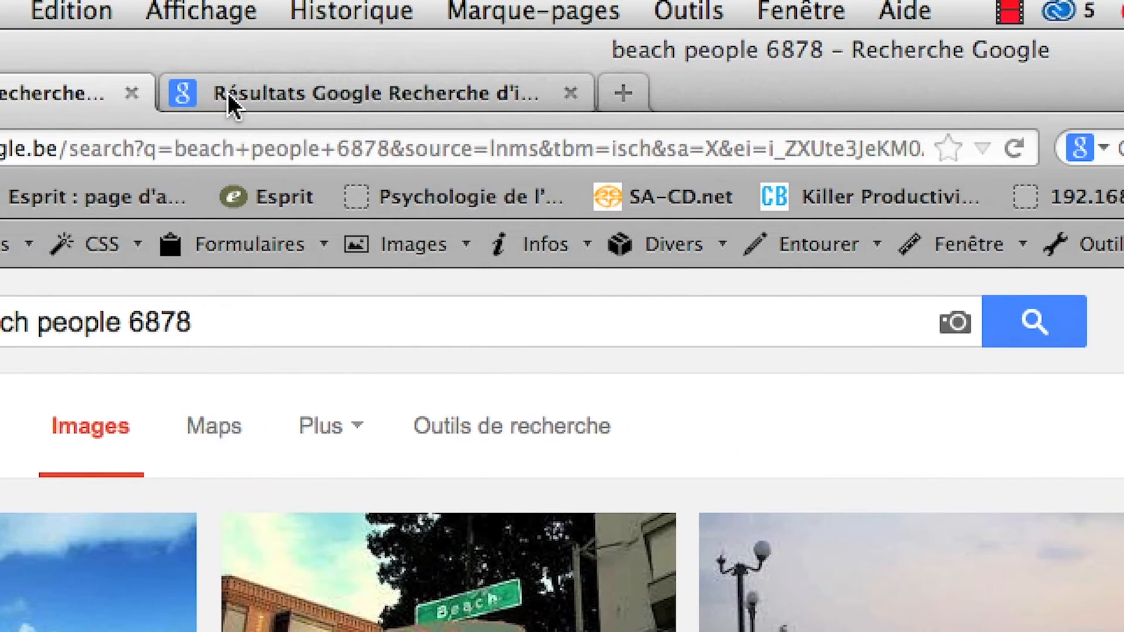
pyautogui.click(291, 55)
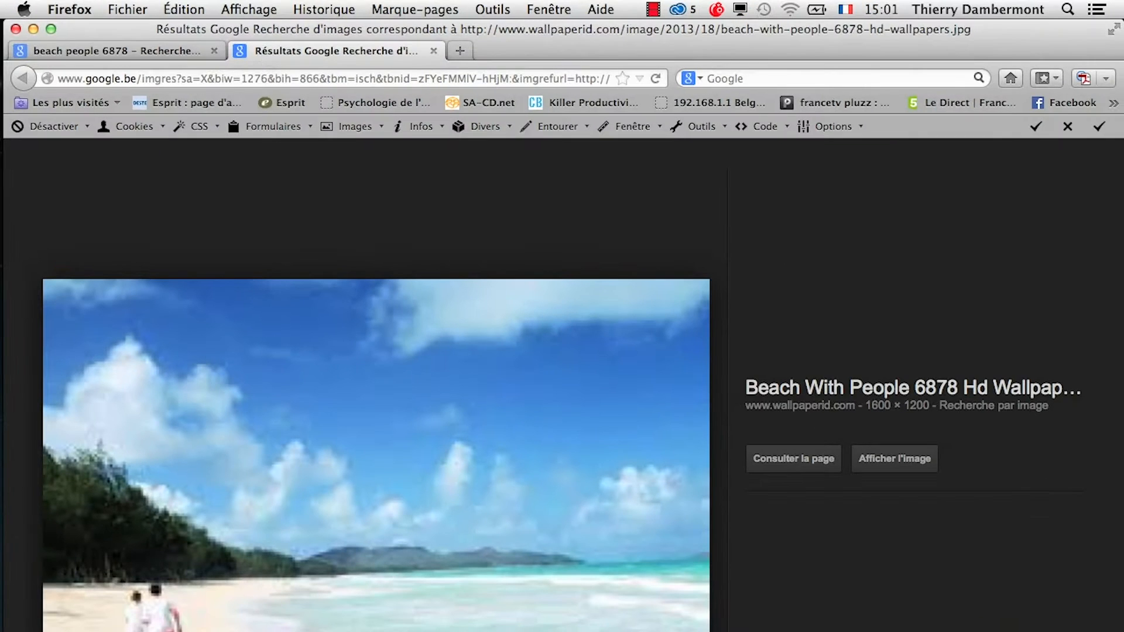
pyautogui.click(882, 455)
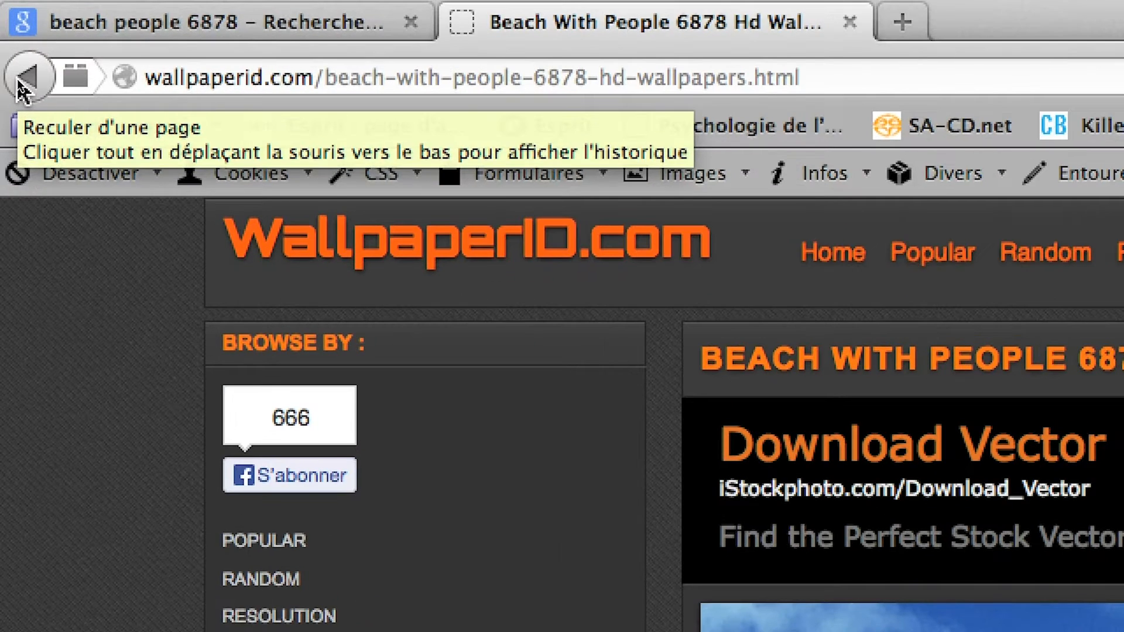
pyautogui.click(19, 83)
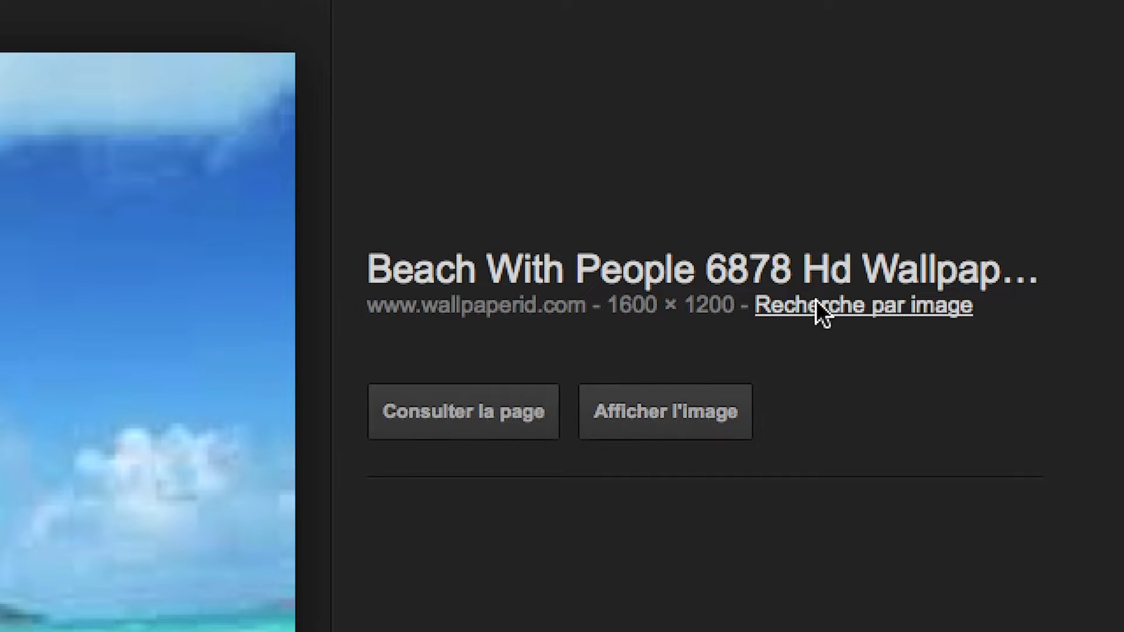
# Step: Search by this beach image and list all available sizes of it
pyautogui.click(816, 301)
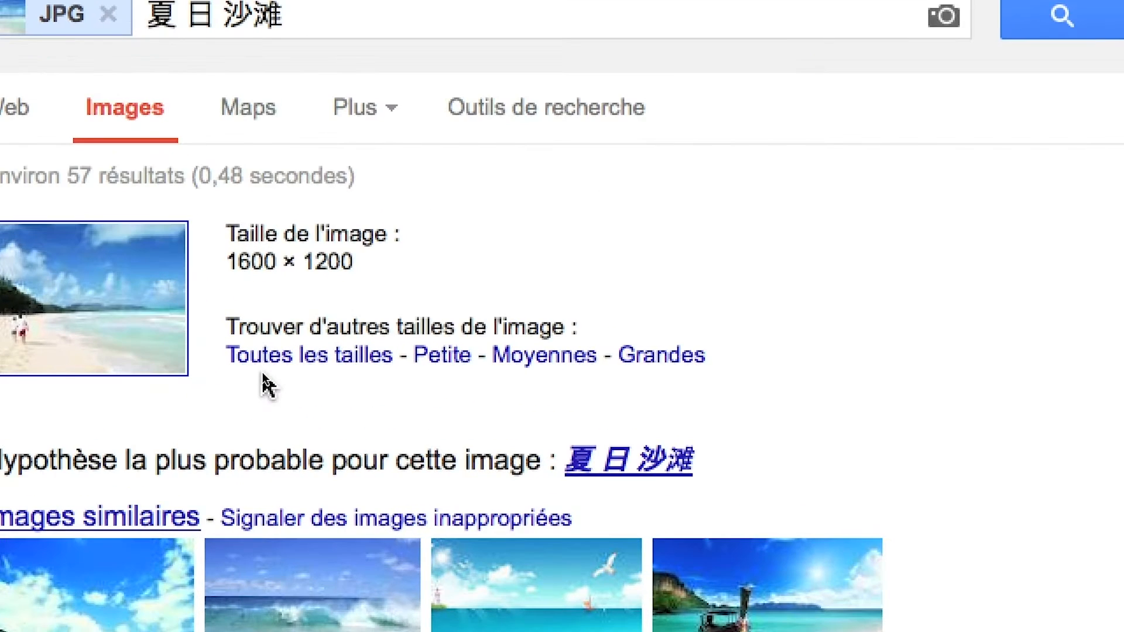
pyautogui.click(266, 369)
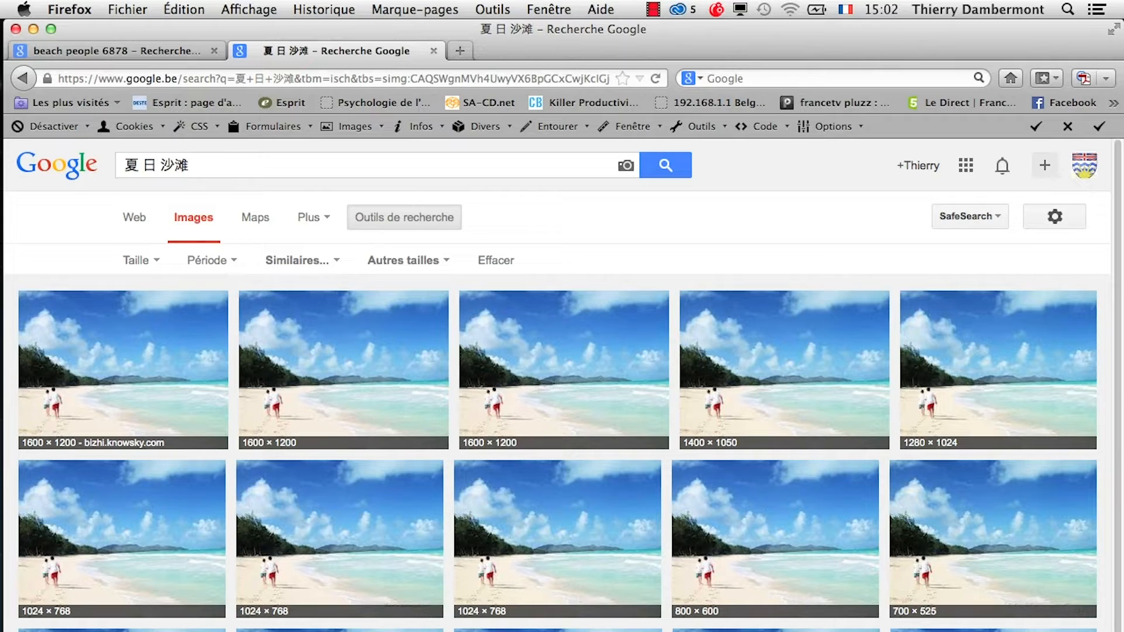
# Step: Open the 1600 × 1200 bizhi.knowsky.com version in a new tab and display its full-size image
pyautogui.click(65, 369)
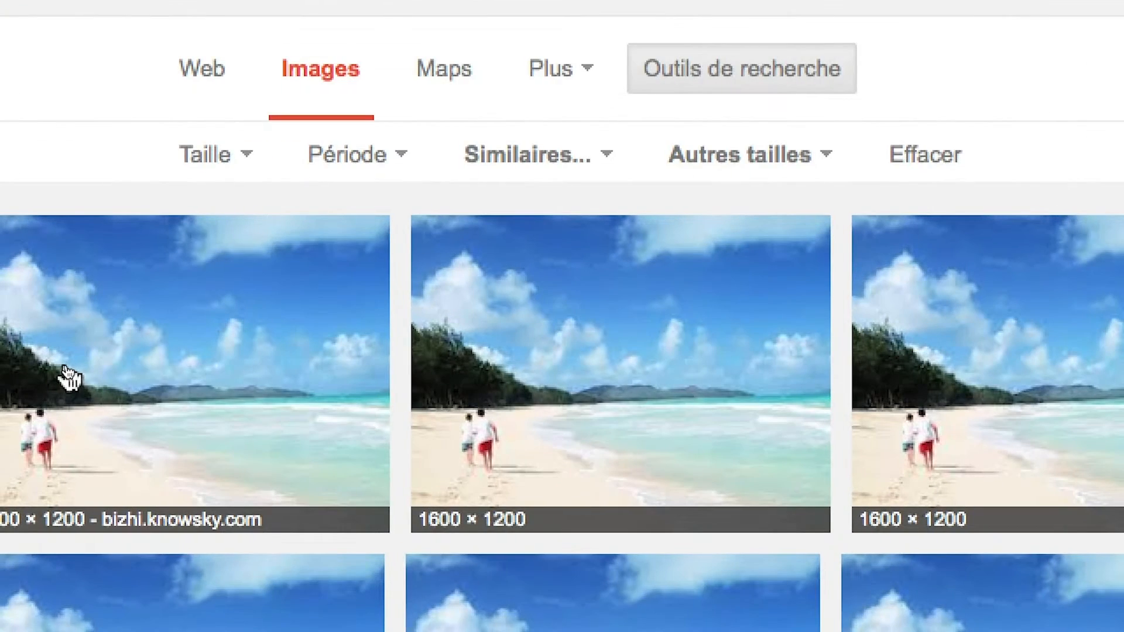
pyautogui.rightClick(69, 378)
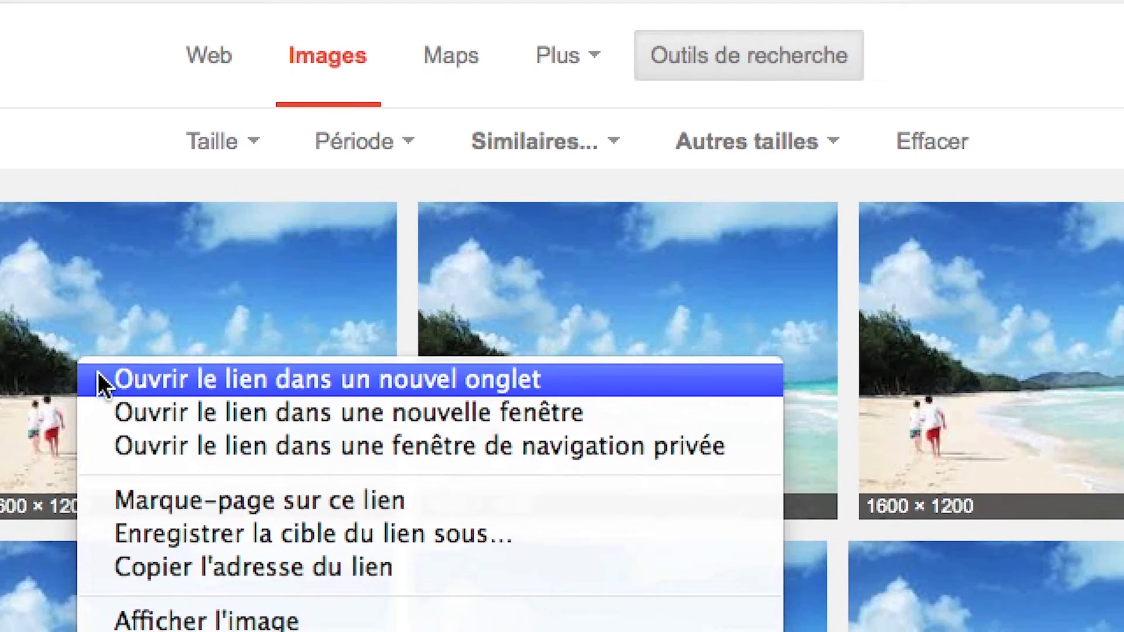
pyautogui.click(94, 394)
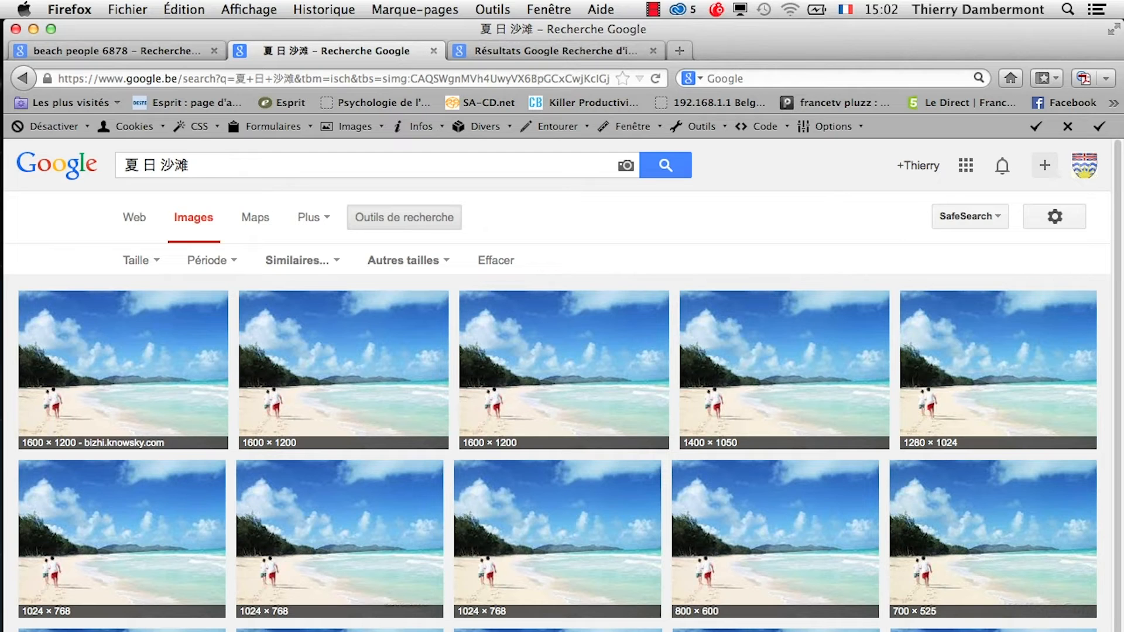
pyautogui.click(572, 52)
pyautogui.click(888, 455)
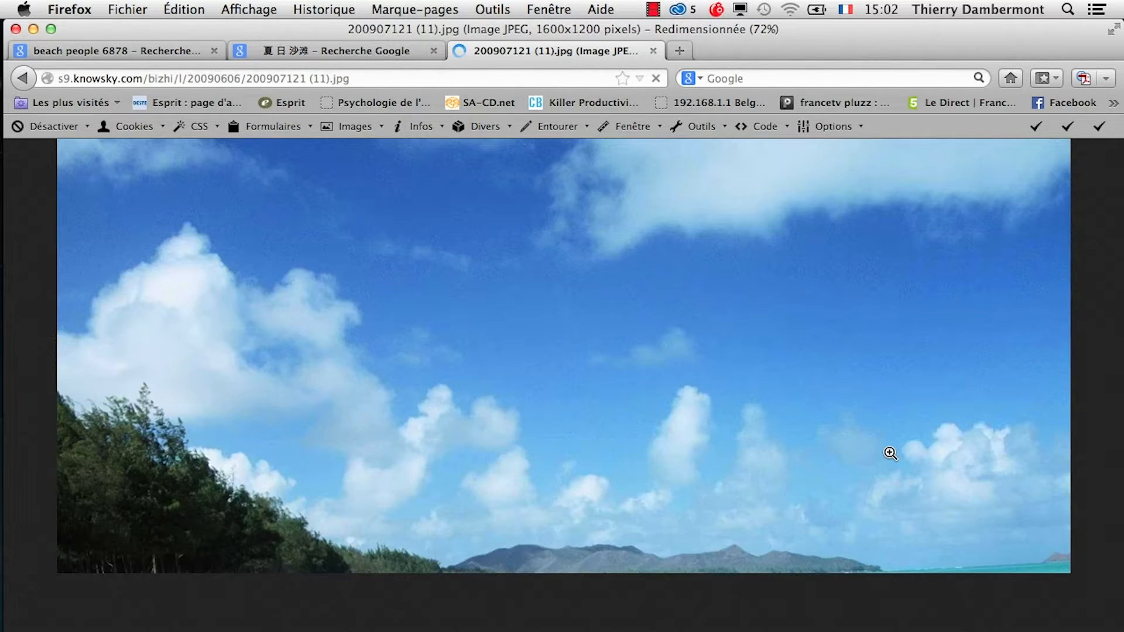
# Step: Save the full-size beach image as plage-01.jpg in the "vendredi 11 octobre" folder
pyautogui.rightClick(454, 403)
pyautogui.click(613, 460)
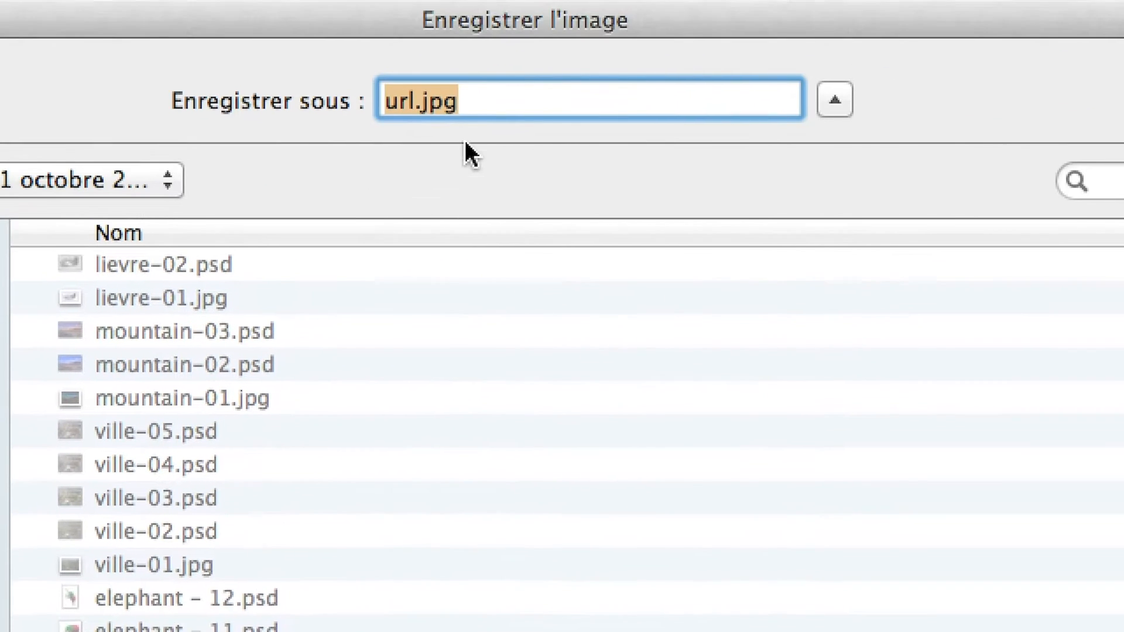
pyautogui.moveTo(414, 100); pyautogui.dragTo(353, 83)
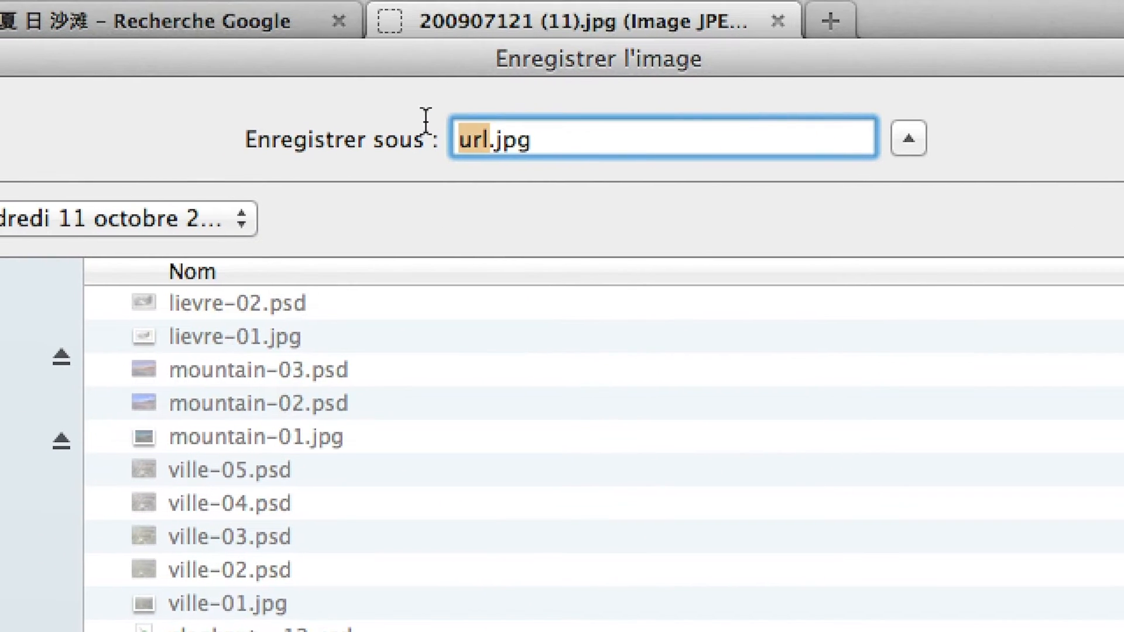
pyautogui.write('plage-01')
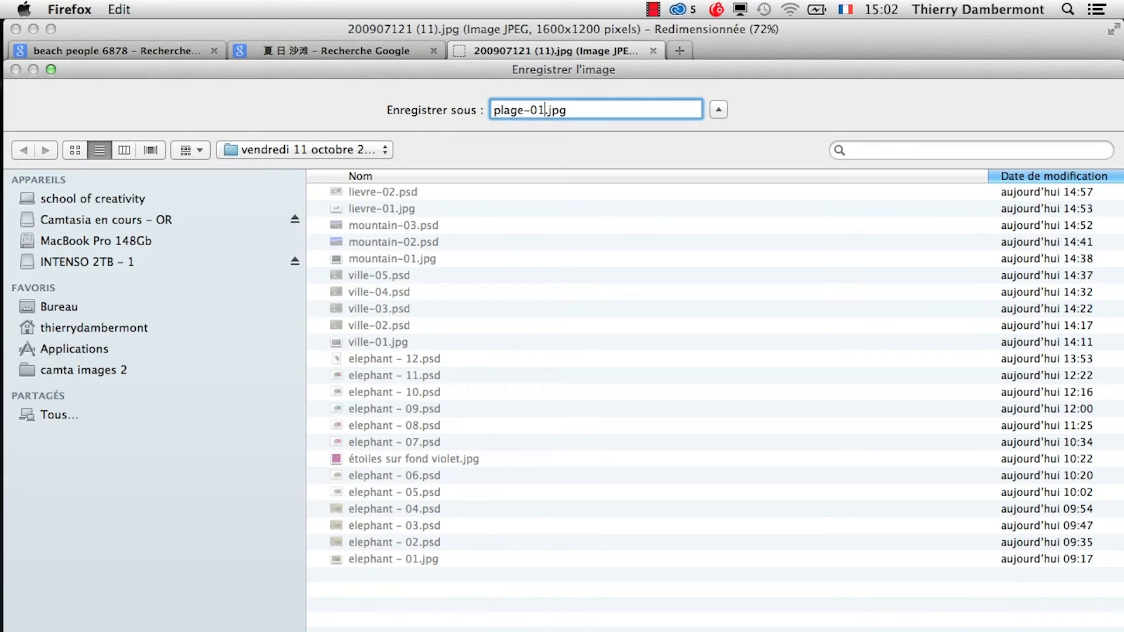
pyautogui.press('Return')
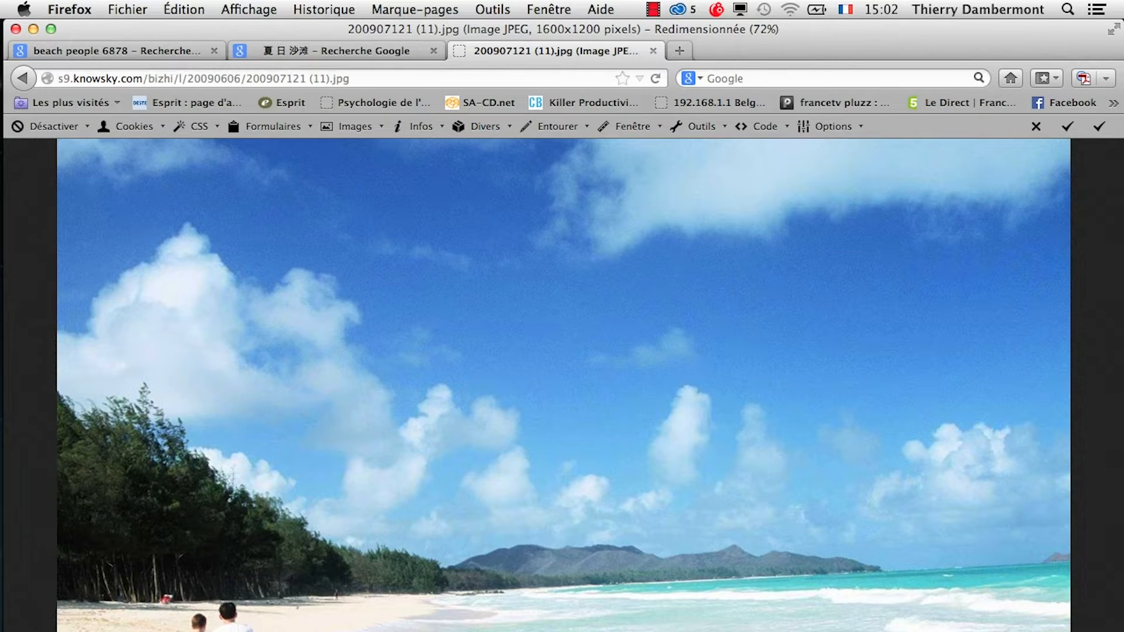
# Step: Switch to Photoshop, open plage-01.jpg and display it in full-screen mode with the menu bar
pyautogui.press('super+Tab')
pyautogui.press('super+Tab')
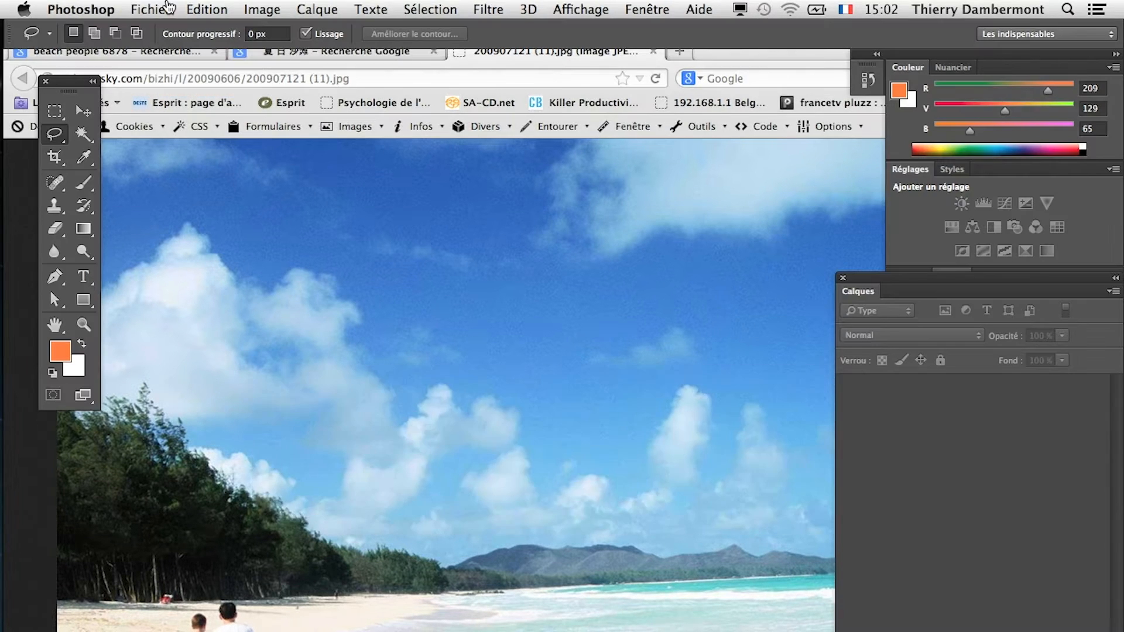
pyautogui.click(151, 9)
pyautogui.click(164, 47)
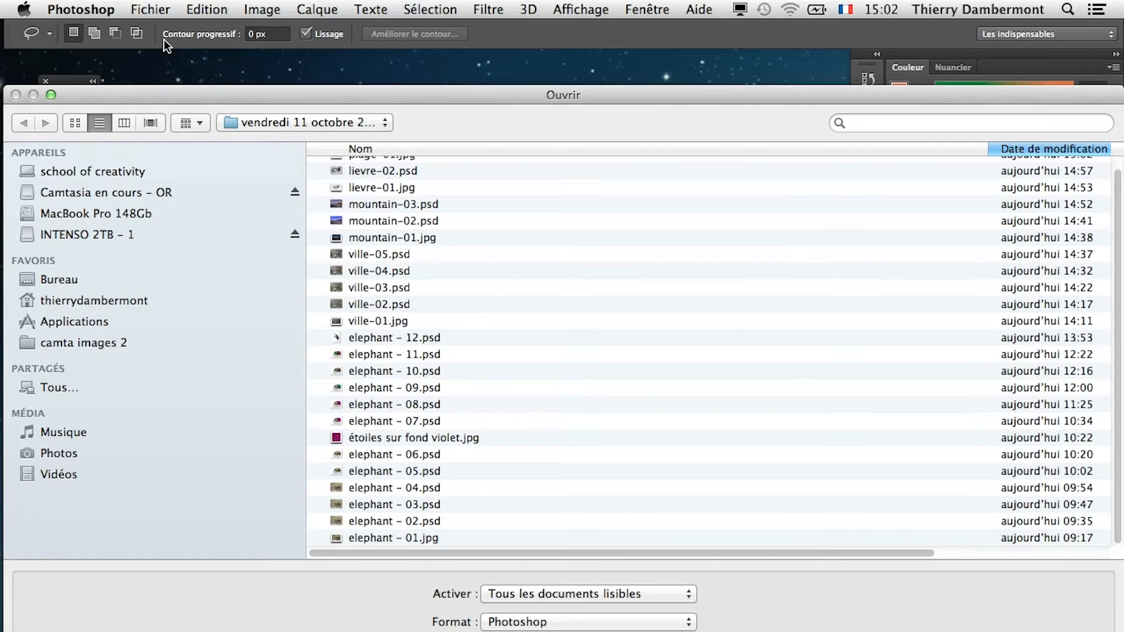
pyautogui.scroll(1, 578, 219)
pyautogui.click(374, 166)
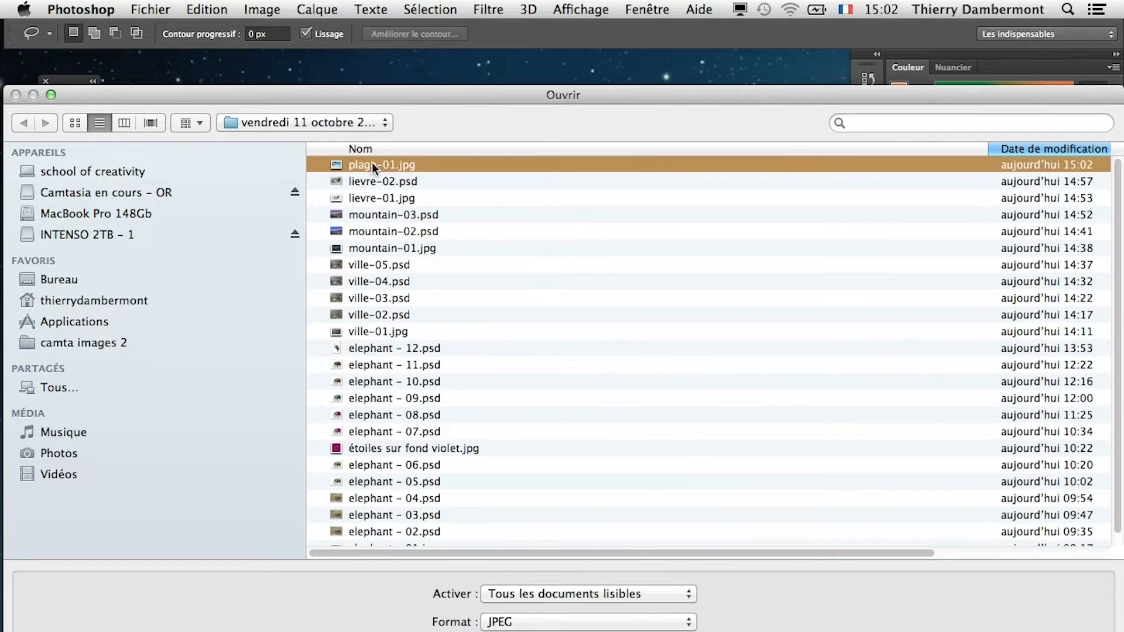
pyautogui.press('Return')
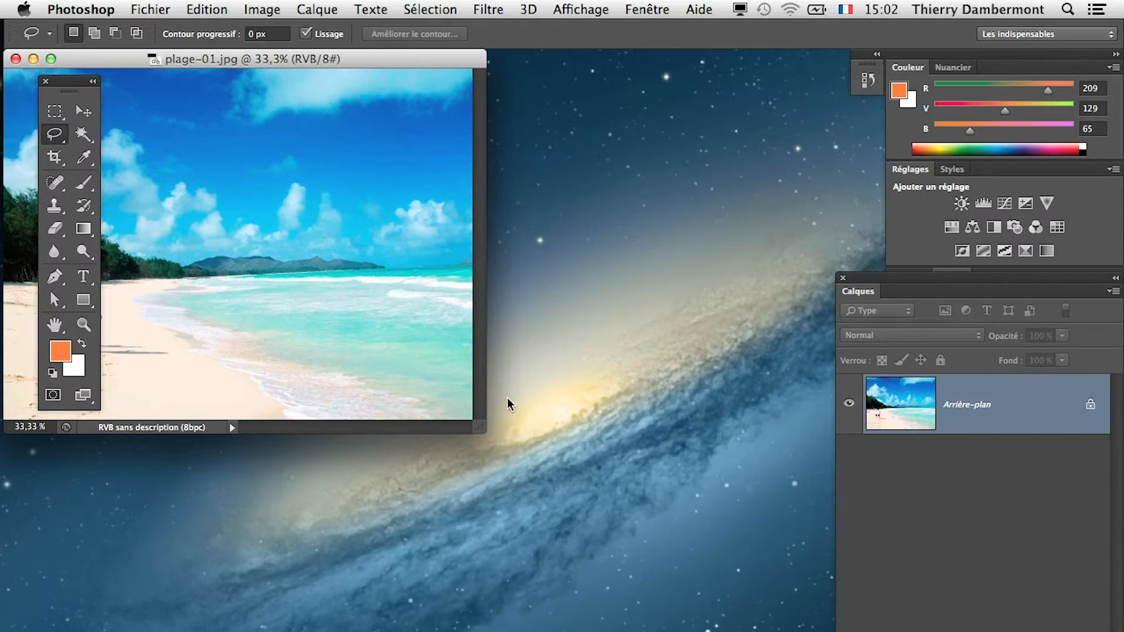
pyautogui.press('f')
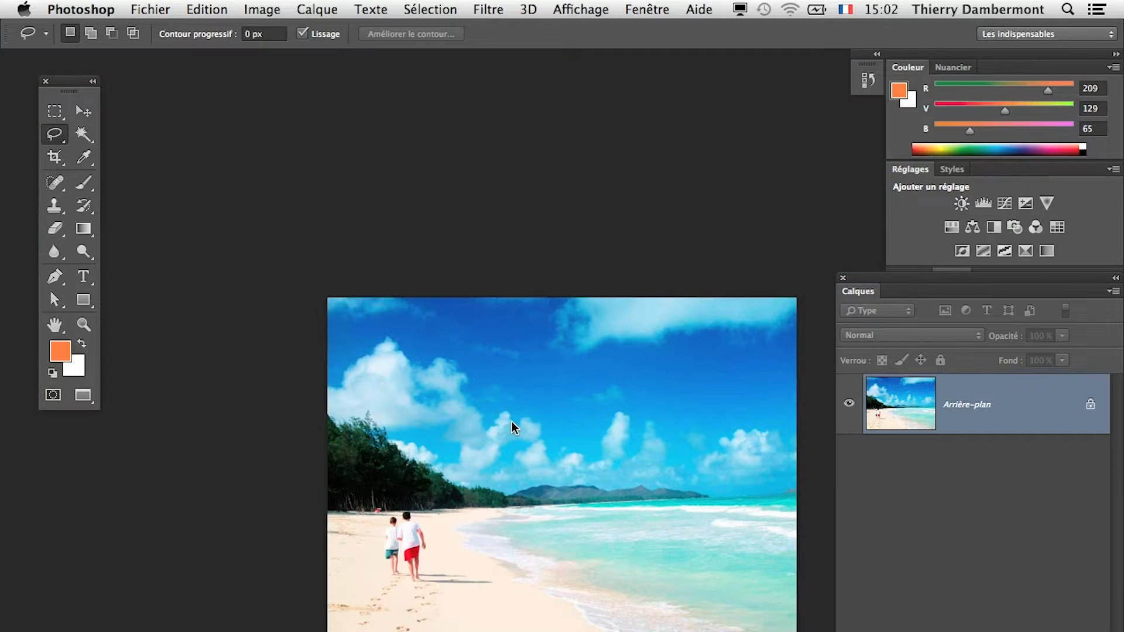
# Step: Compare the beach photo's colours in Firefox with those in Photoshop by switching between the two apps
pyautogui.press('super+Tab')
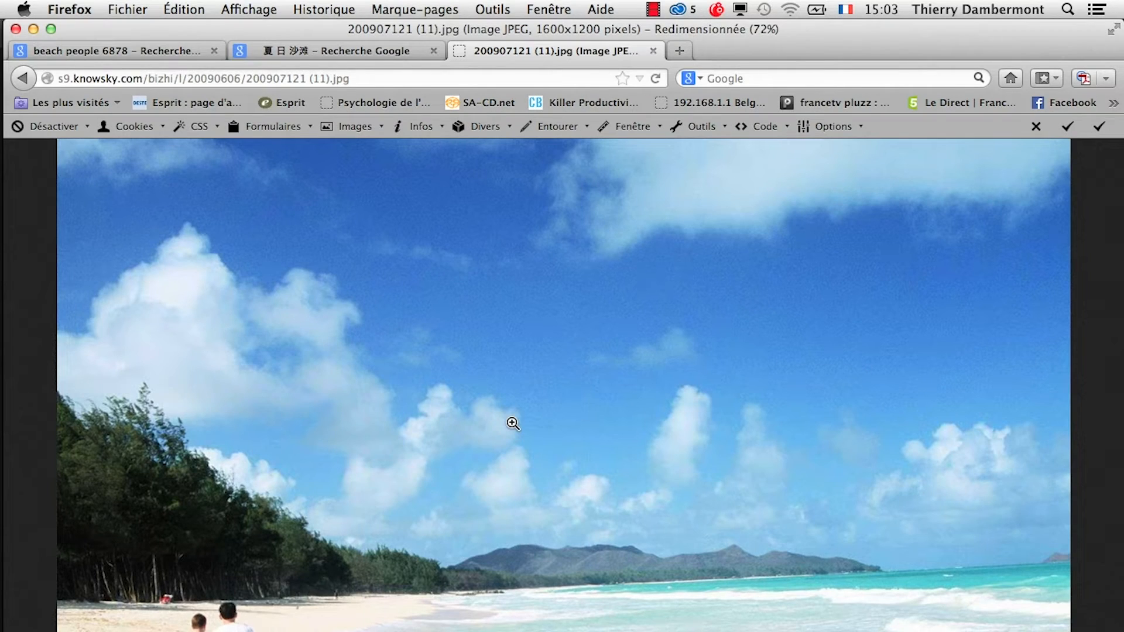
pyautogui.press('super+Tab')
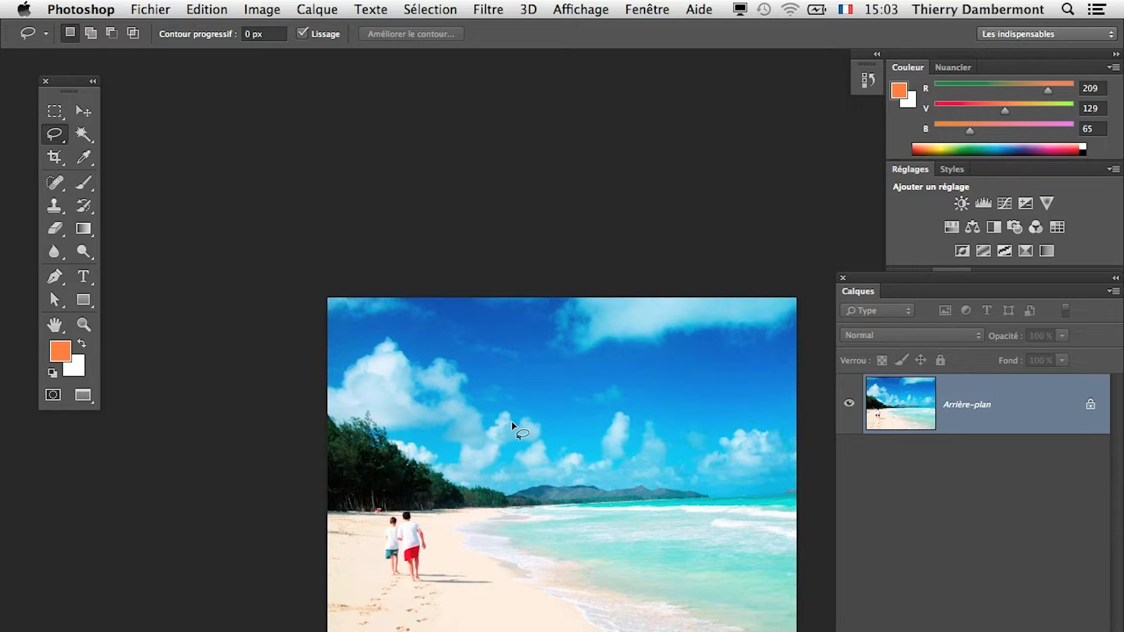
pyautogui.press('super+Tab')
pyautogui.press('super+Tab')
# Step: Assign the sRGB IEC61966-2.1 profile to the beach photo after comparing it with the unmanaged colours
pyautogui.click(193, 9)
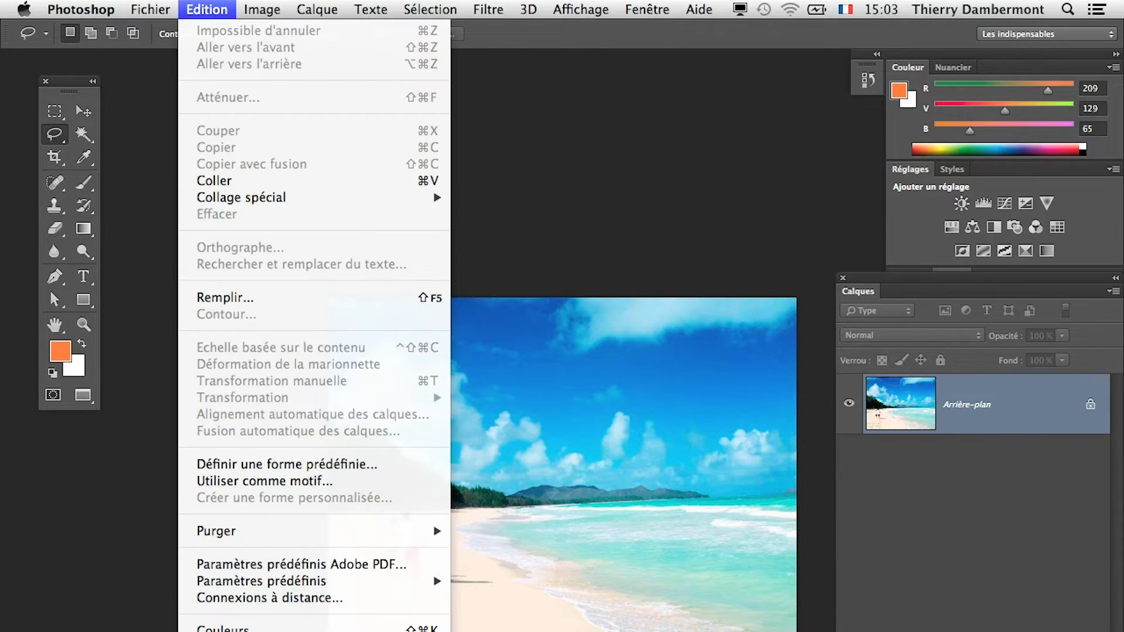
pyautogui.click(235, 631)
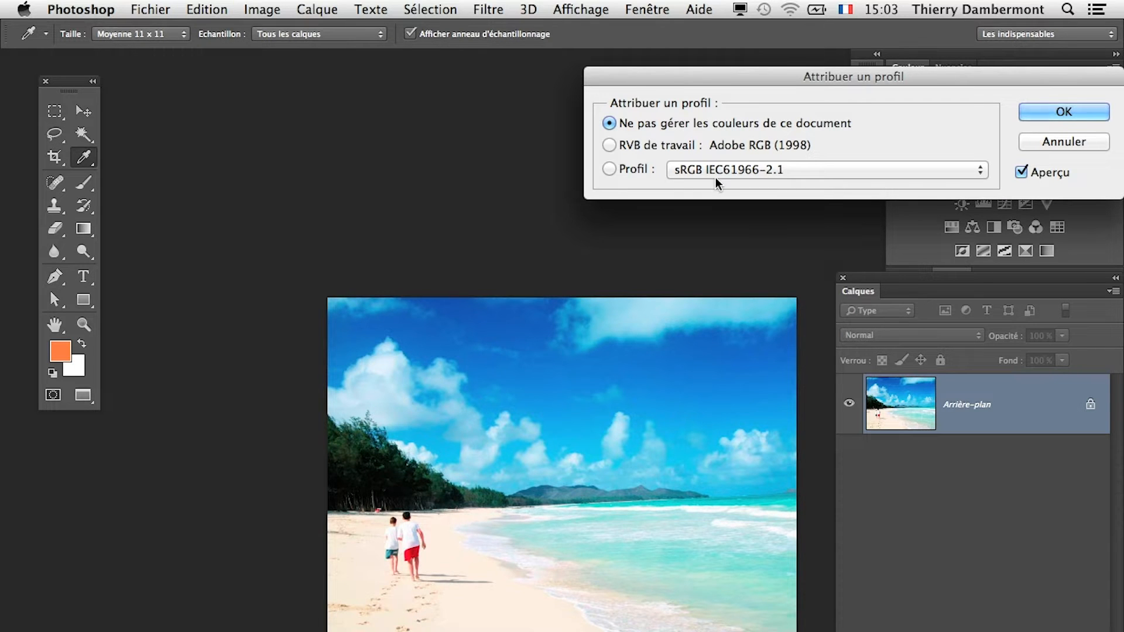
pyautogui.click(610, 169)
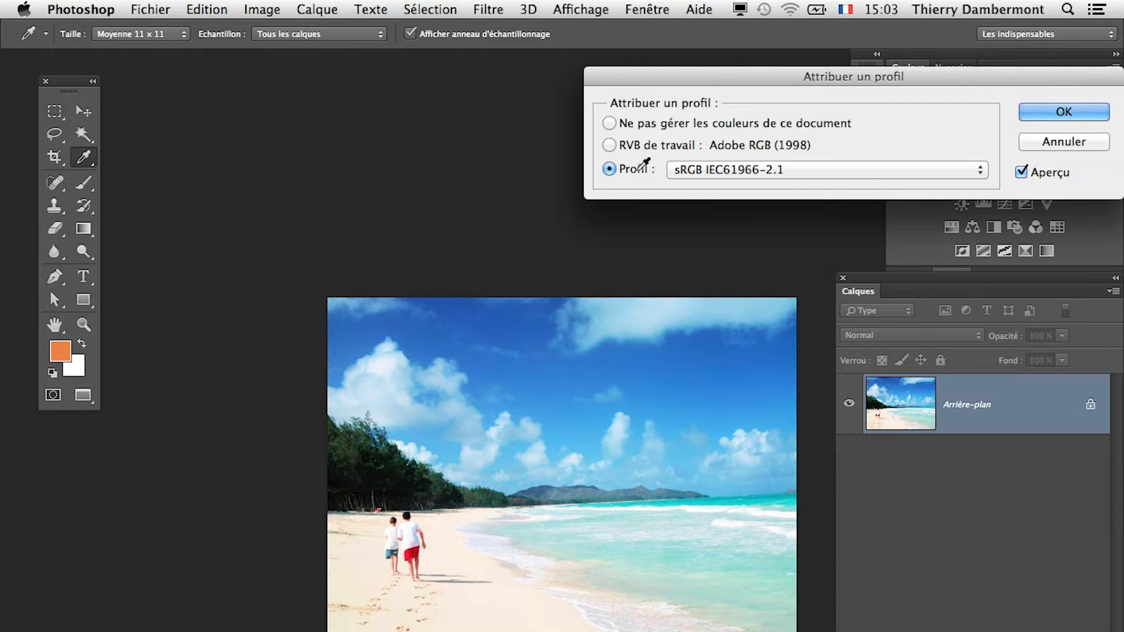
pyautogui.click(628, 126)
pyautogui.click(610, 169)
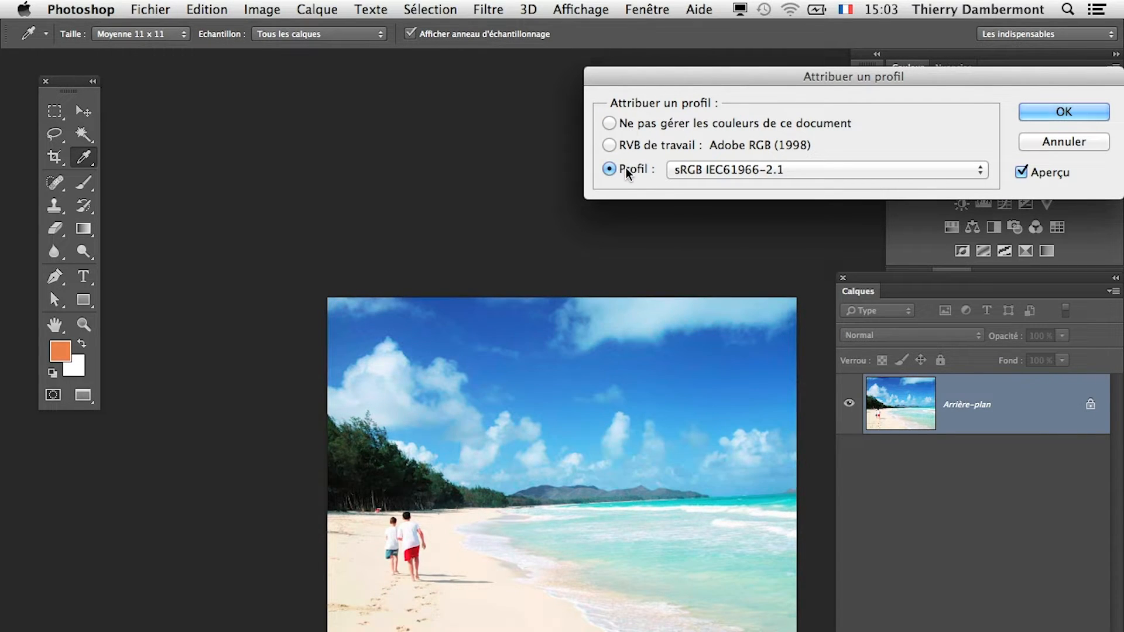
pyautogui.click(1064, 112)
# Step: Add a Niveaux adjustment layer with the default name and darken the RVB midtones to 0,76
pyautogui.press('l')
pyautogui.scroll(2, 472, 568)
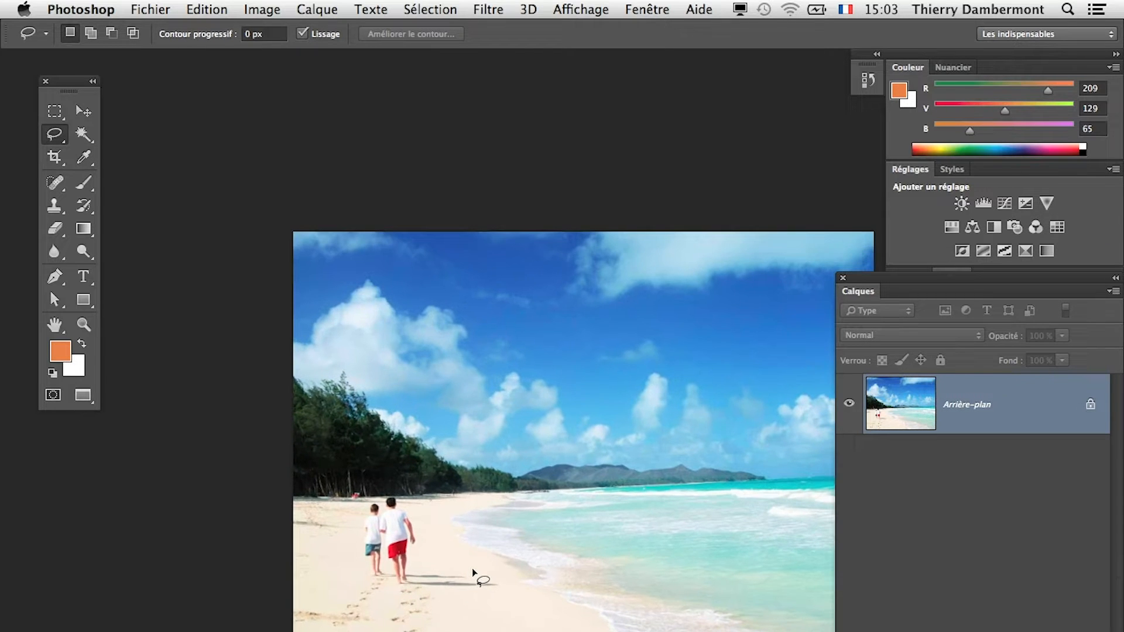
pyautogui.moveTo(472, 568); pyautogui.dragTo(346, 540)
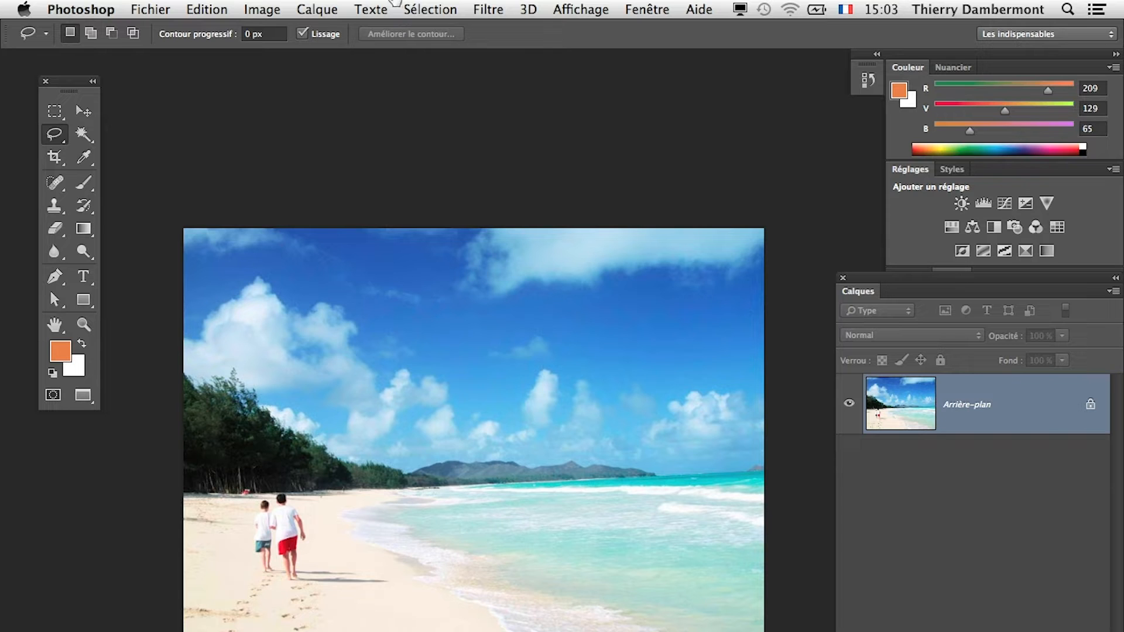
pyautogui.click(333, 10)
pyautogui.moveTo(384, 184)
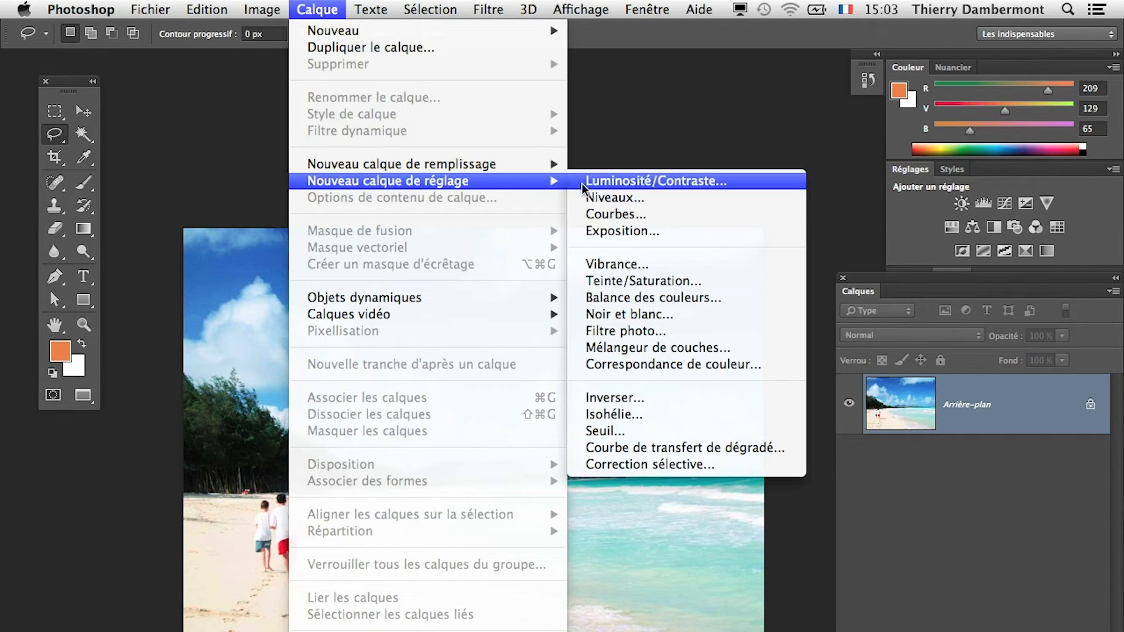
pyautogui.click(616, 199)
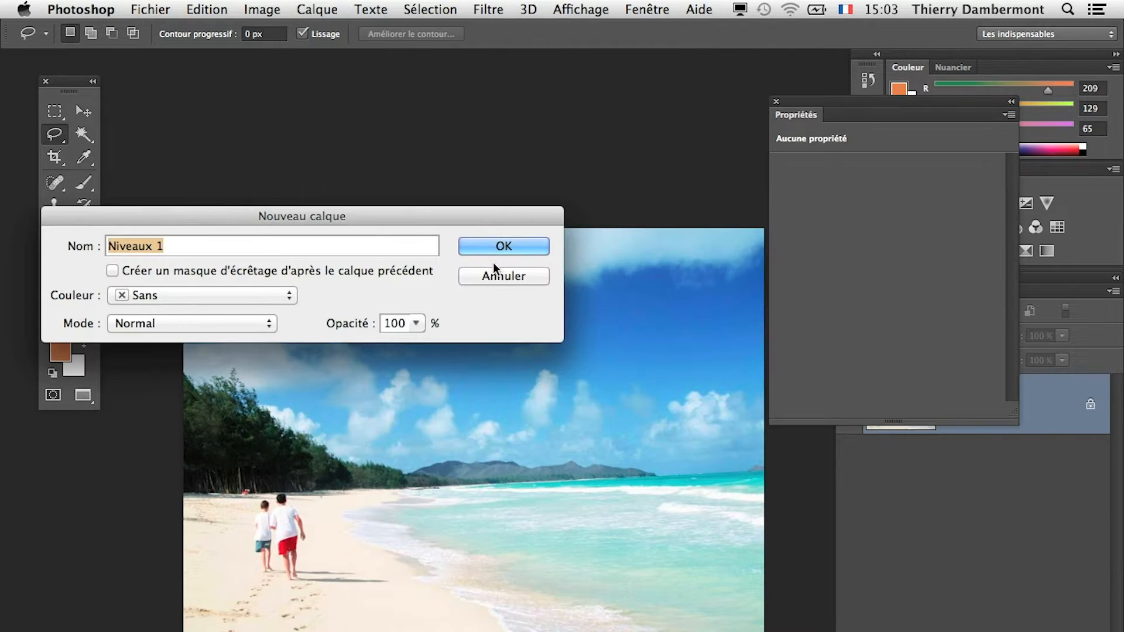
pyautogui.click(498, 249)
pyautogui.moveTo(880, 290)
pyautogui.mouseDown()
pyautogui.moveTo(859, 291)
pyautogui.moveTo(889, 295)
pyautogui.mouseUp()
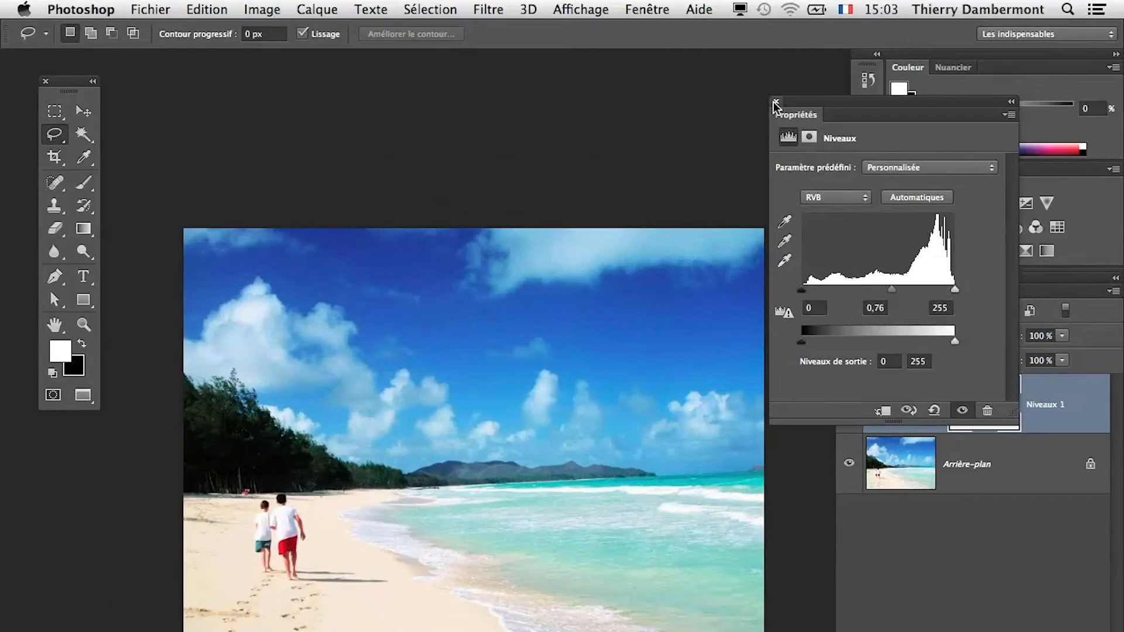
# Step: Compare the photo with and without the Niveaux 1 adjustment, and delete that layer
pyautogui.click(775, 103)
pyautogui.click(847, 404)
pyautogui.click(848, 405)
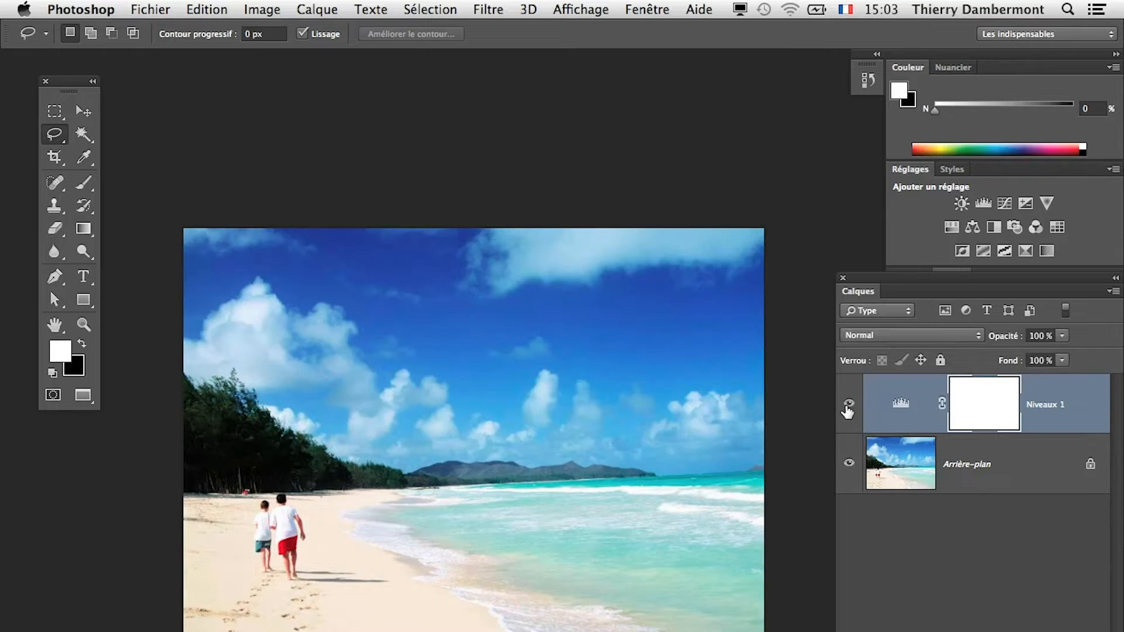
pyautogui.click(847, 405)
pyautogui.click(847, 406)
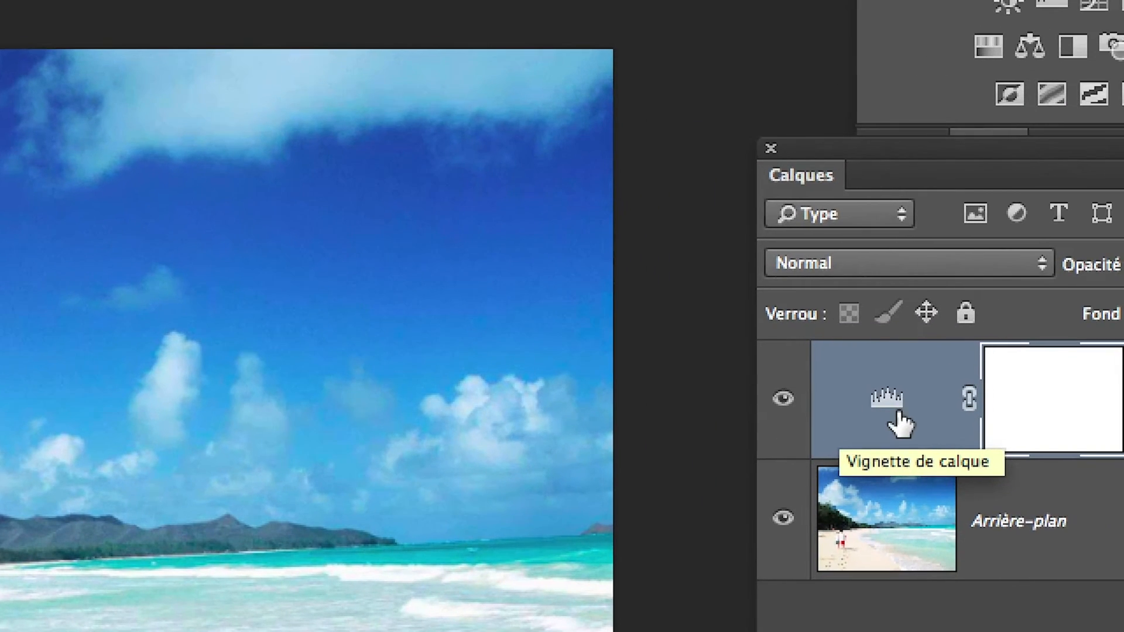
pyautogui.moveTo(898, 415); pyautogui.dragTo(1123, 631)
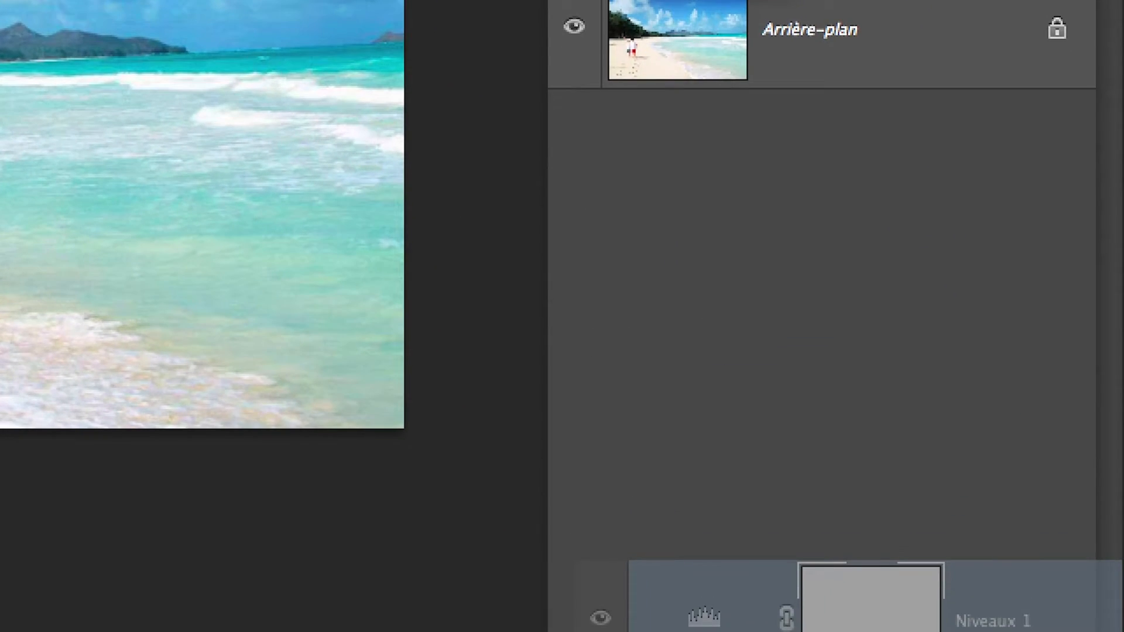
pyautogui.moveTo(937, 631); pyautogui.dragTo(961, 631)
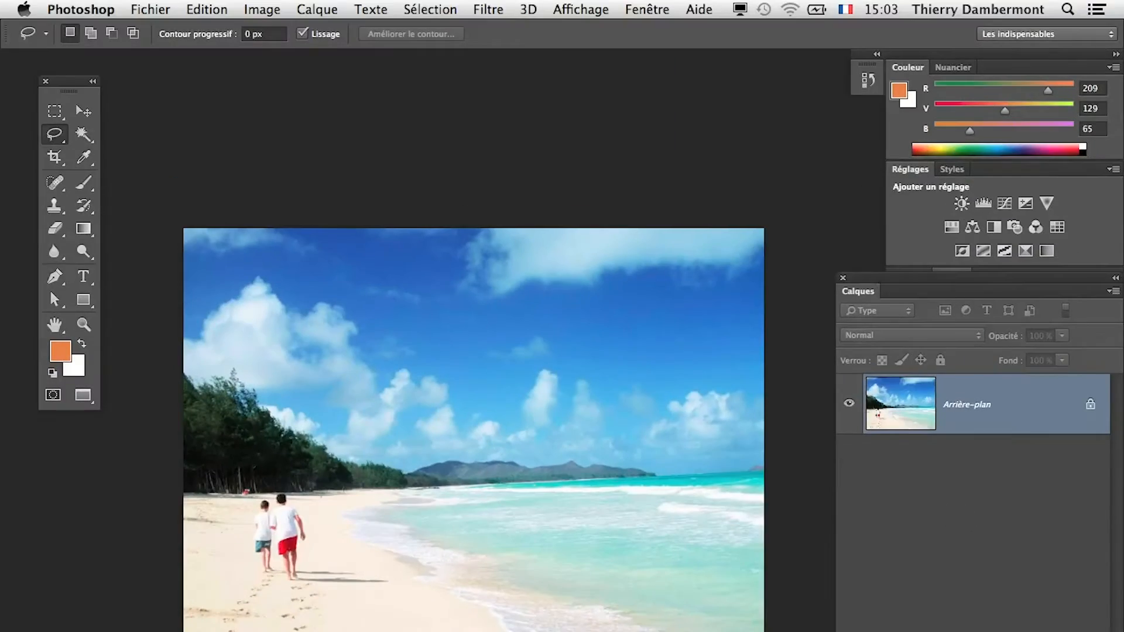
# Step: Add a Courbes adjustment layer with the default name above the beach photo
pyautogui.moveTo(309, 229); pyautogui.dragTo(243, 157)
pyautogui.click(304, 7)
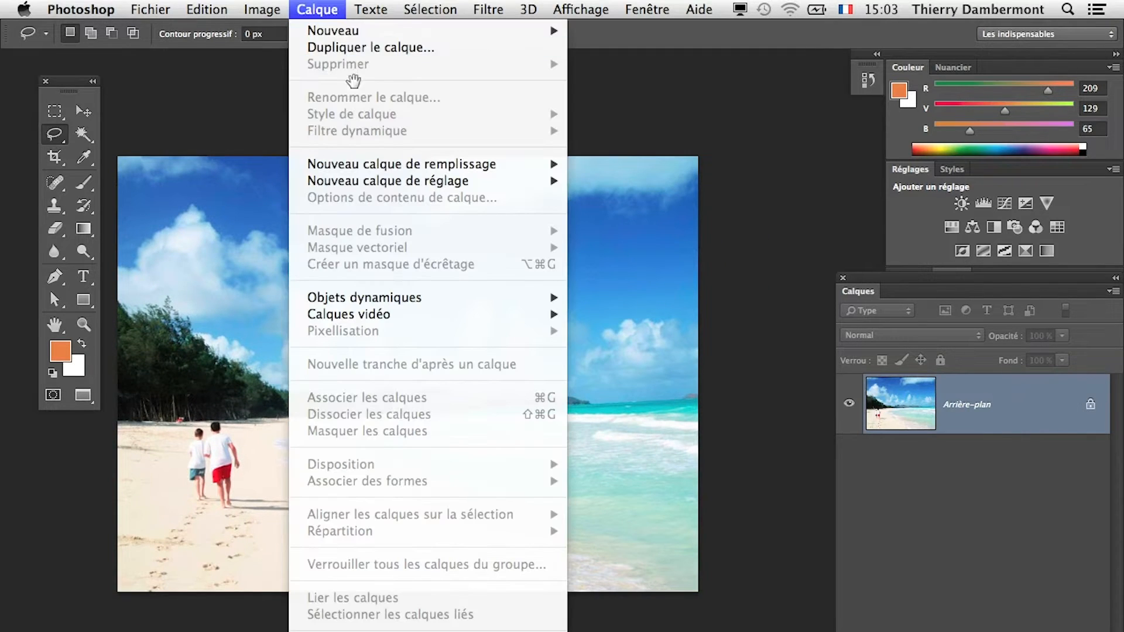
pyautogui.moveTo(515, 181)
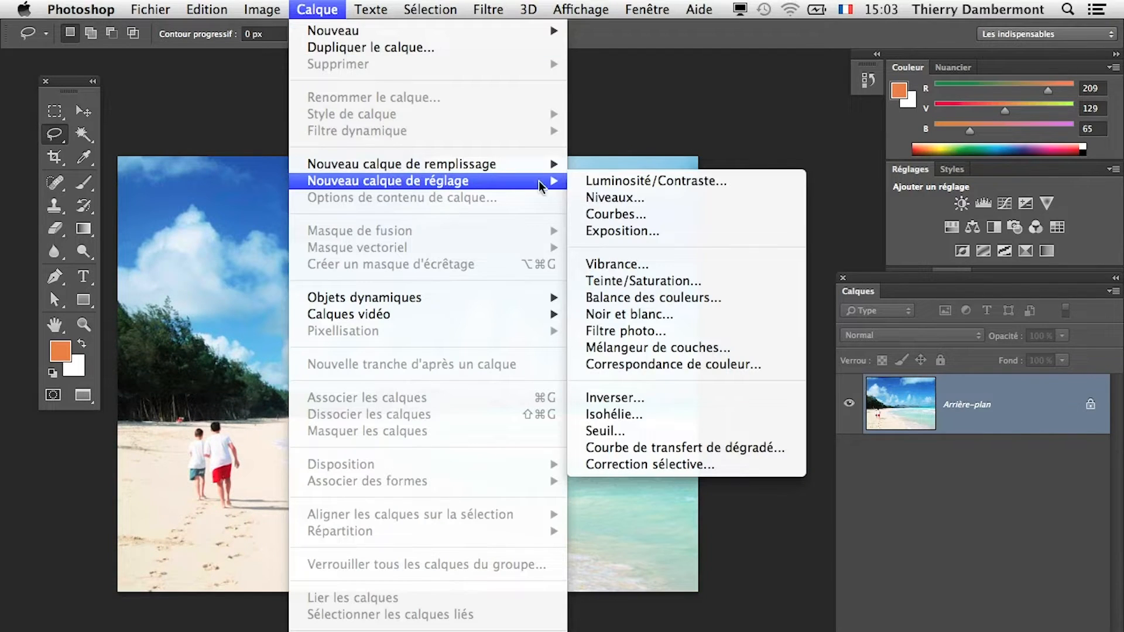
pyautogui.click(652, 213)
pyautogui.click(531, 237)
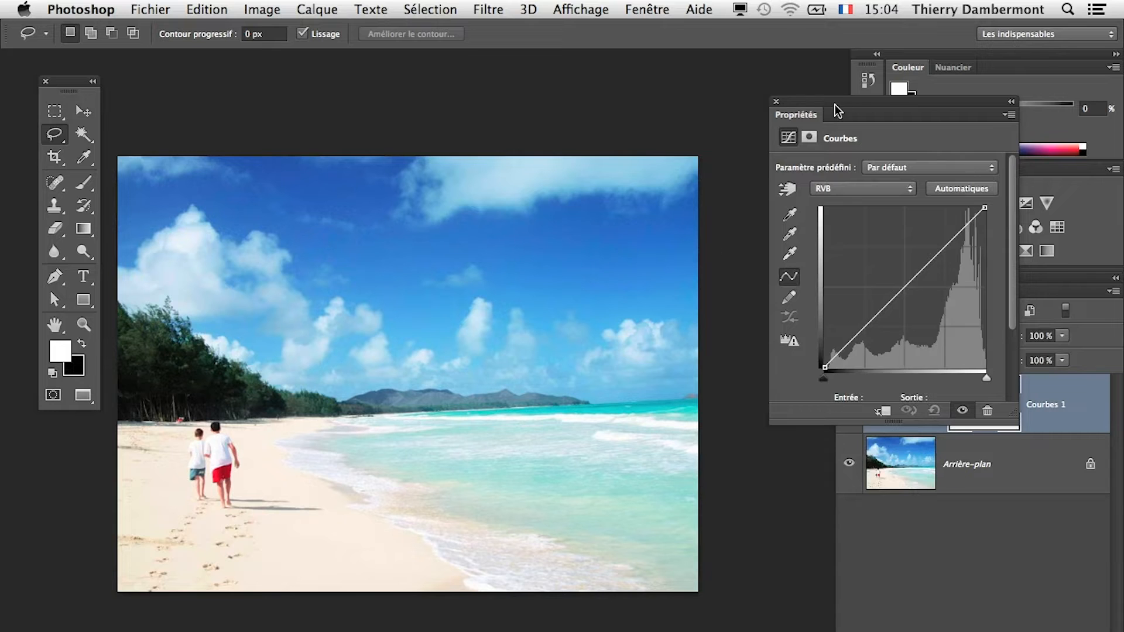
# Step: Shape the RVB curve with several points, pulling the highlights well below the diagonal and slightly lifting the darkest tones
pyautogui.moveTo(837, 111); pyautogui.dragTo(737, 192)
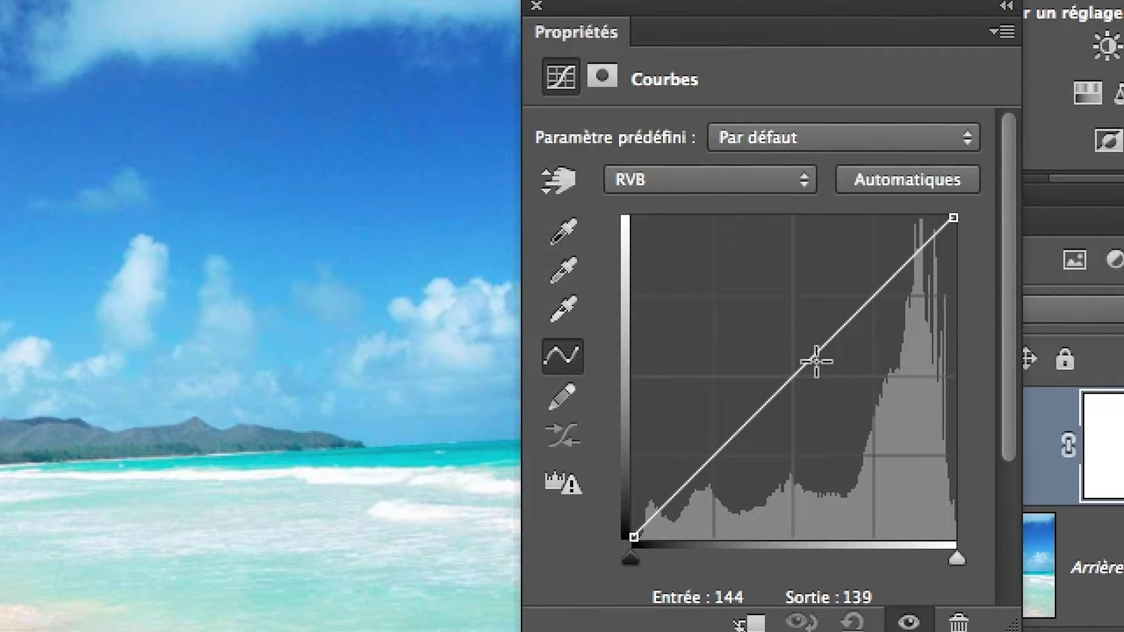
pyautogui.click(809, 365)
pyautogui.moveTo(809, 364); pyautogui.dragTo(833, 346)
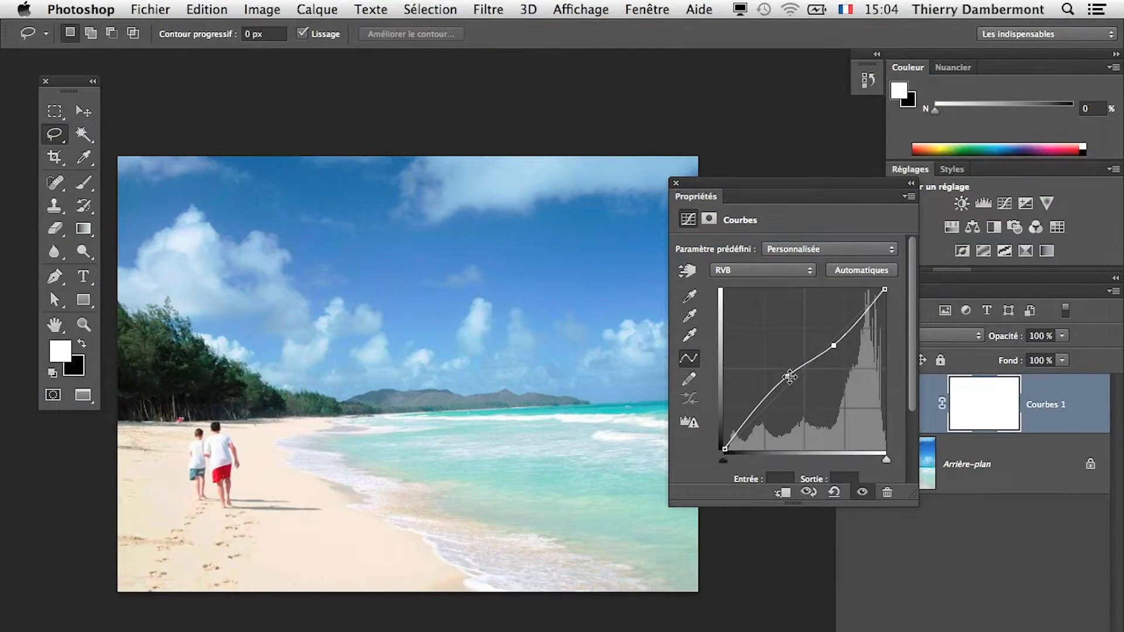
pyautogui.moveTo(789, 377); pyautogui.dragTo(791, 391)
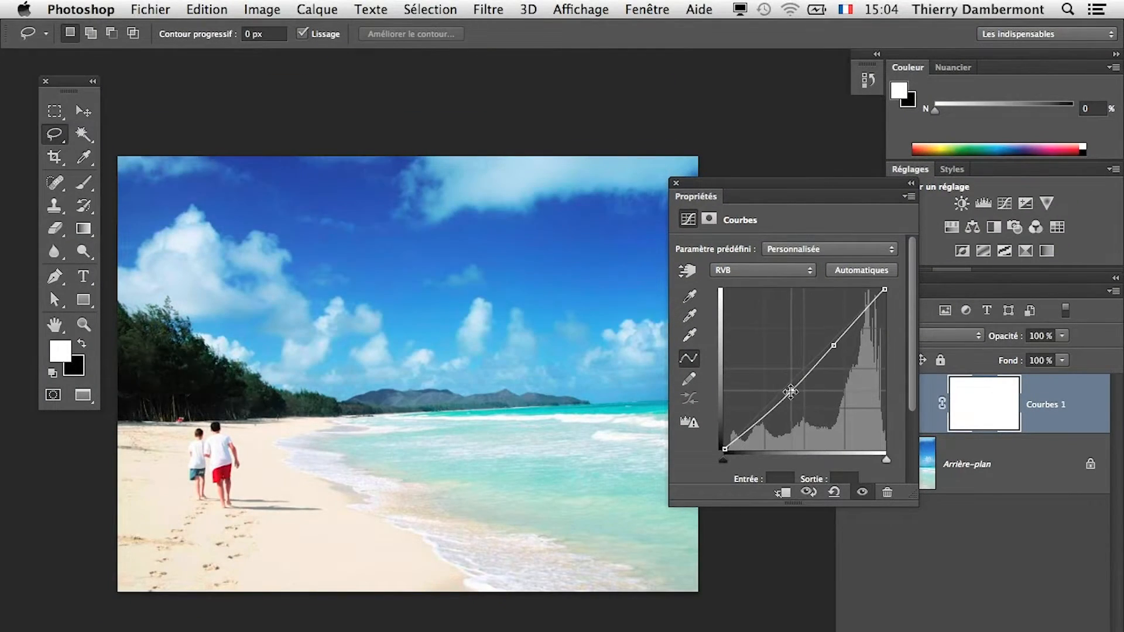
pyautogui.moveTo(834, 345); pyautogui.dragTo(843, 359)
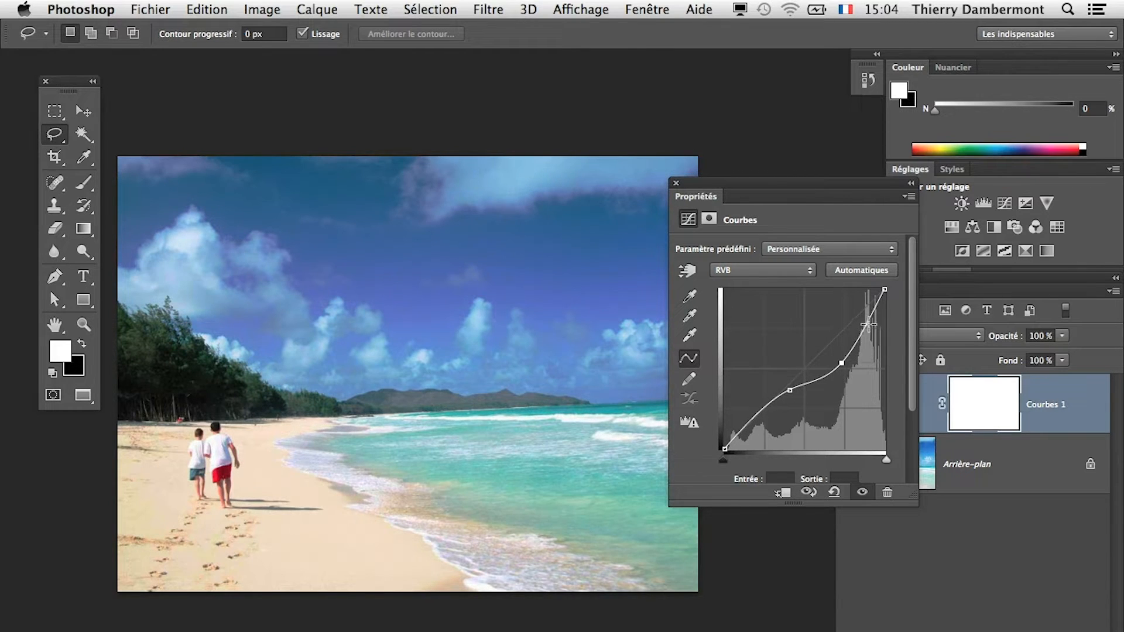
pyautogui.moveTo(869, 324); pyautogui.dragTo(896, 327)
pyautogui.moveTo(757, 413); pyautogui.dragTo(740, 428)
# Step: Try adding points to the Rouge channel curve, remove them and return to the RVB curve
pyautogui.click(726, 270)
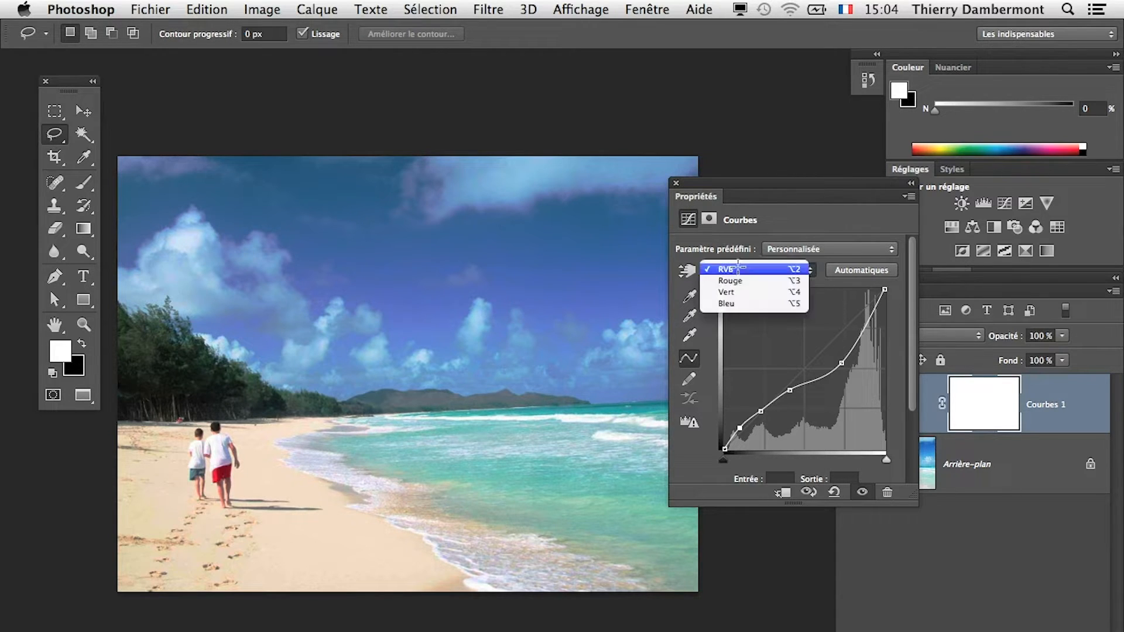
pyautogui.click(741, 284)
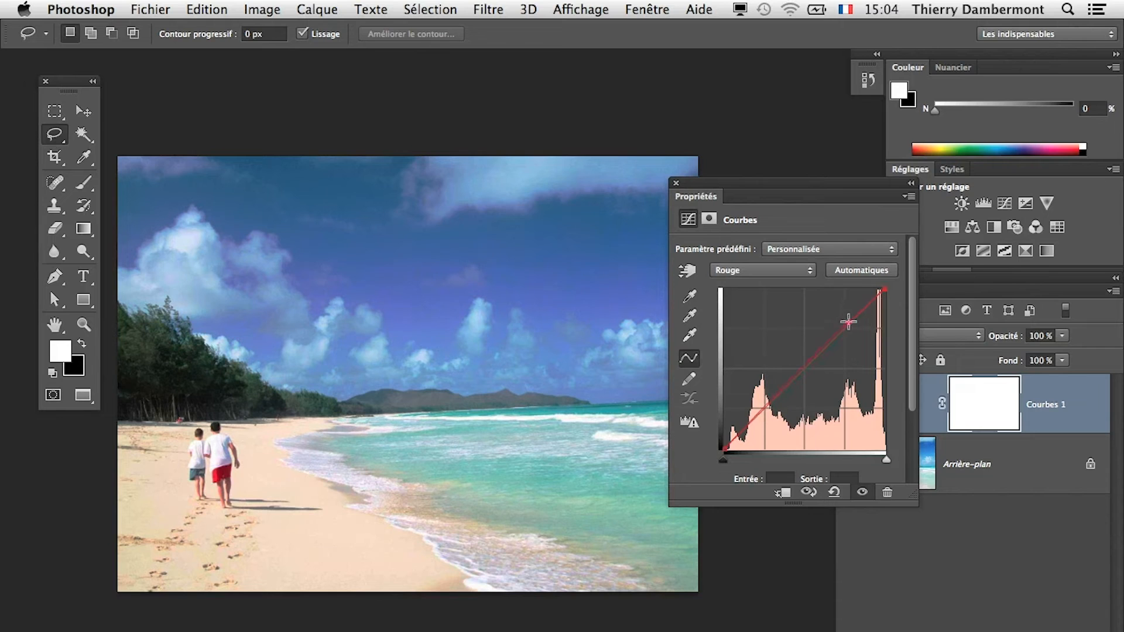
pyautogui.moveTo(882, 291); pyautogui.dragTo(885, 289)
pyautogui.moveTo(848, 323); pyautogui.dragTo(921, 348)
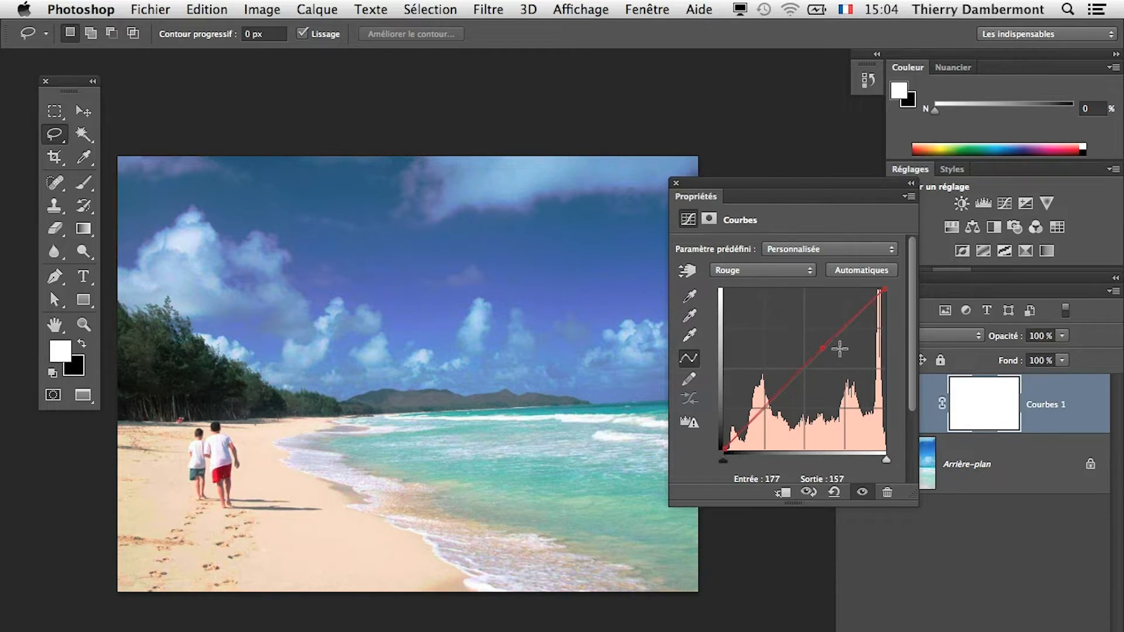
pyautogui.moveTo(823, 349); pyautogui.dragTo(945, 421)
pyautogui.click(739, 270)
pyautogui.click(737, 259)
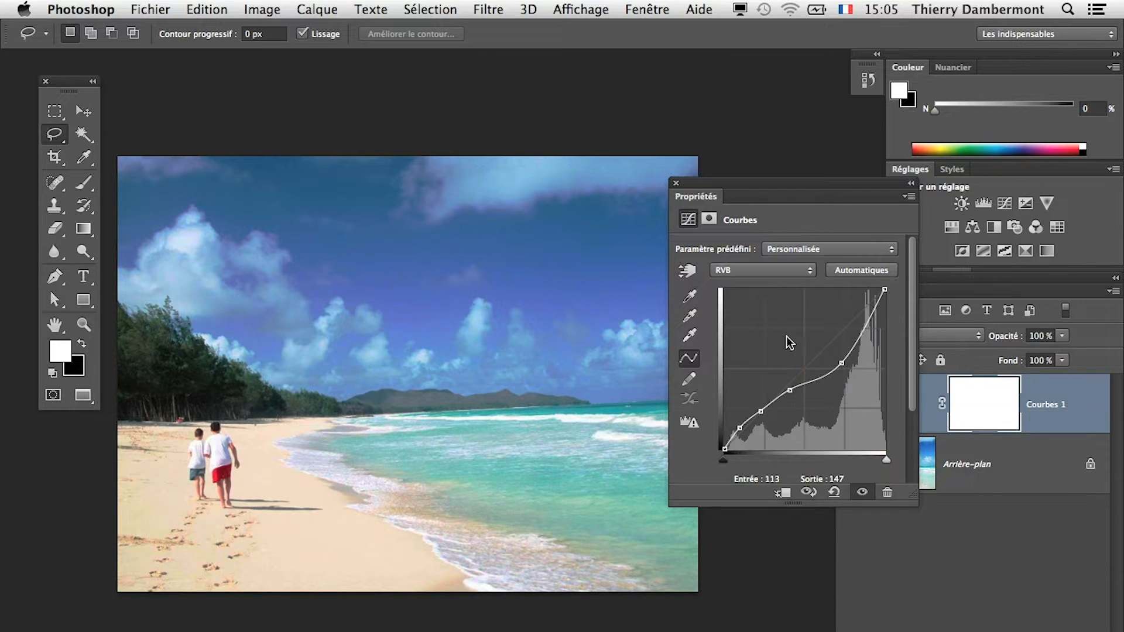
# Step: Lower the midtone and shadow points of the RVB curve slightly and close the curve settings
pyautogui.click(795, 394)
pyautogui.moveTo(795, 395); pyautogui.dragTo(748, 422)
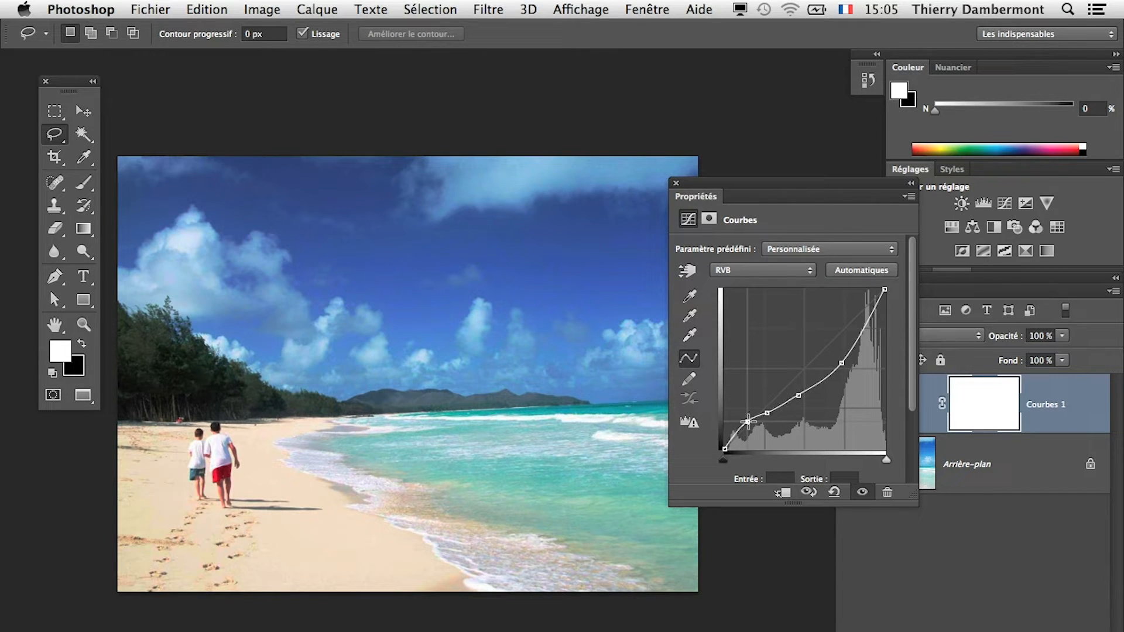
pyautogui.click(679, 184)
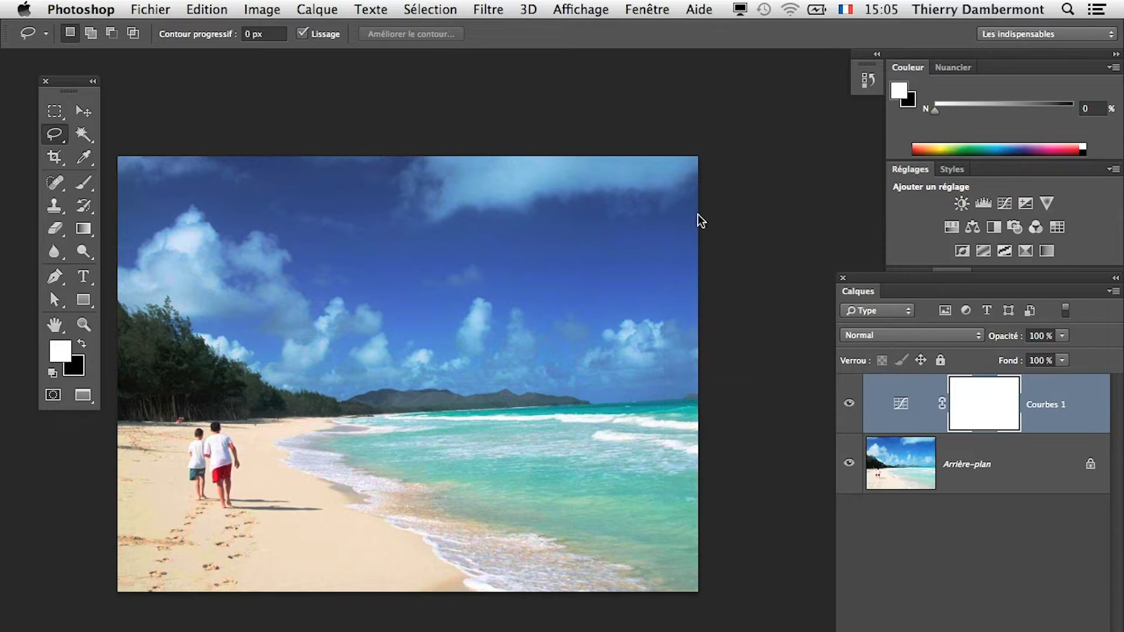
# Step: Compare the photo with and without the Courbes 1 correction by toggling the layer's visibility
pyautogui.click(848, 403)
pyautogui.click(848, 403)
pyautogui.click(849, 404)
pyautogui.click(848, 403)
pyautogui.click(848, 404)
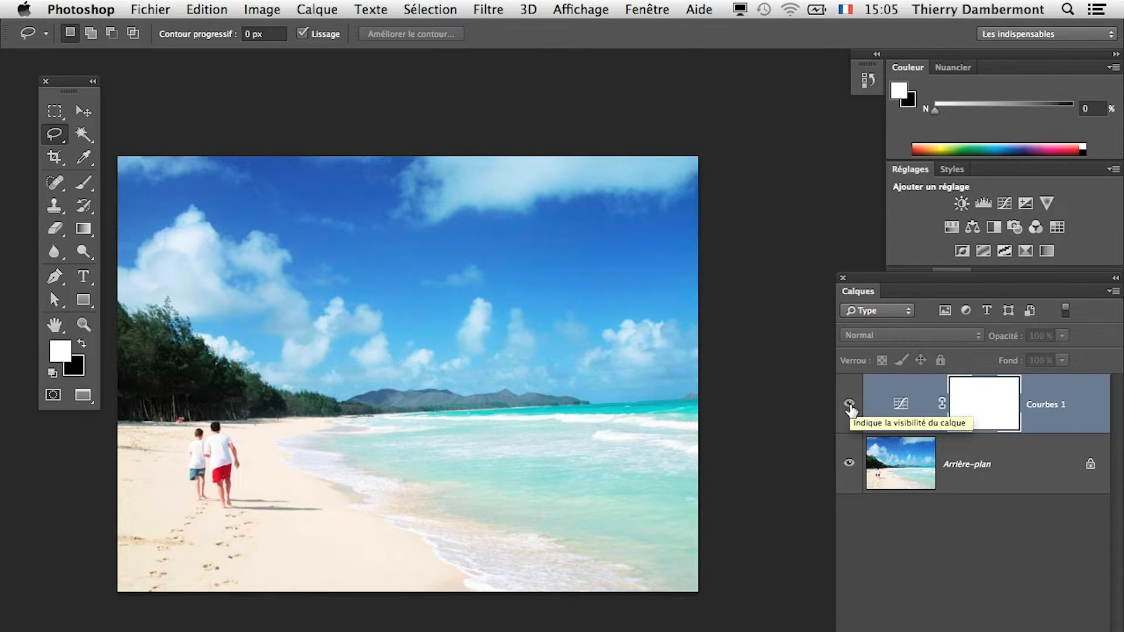
pyautogui.click(848, 404)
pyautogui.click(849, 404)
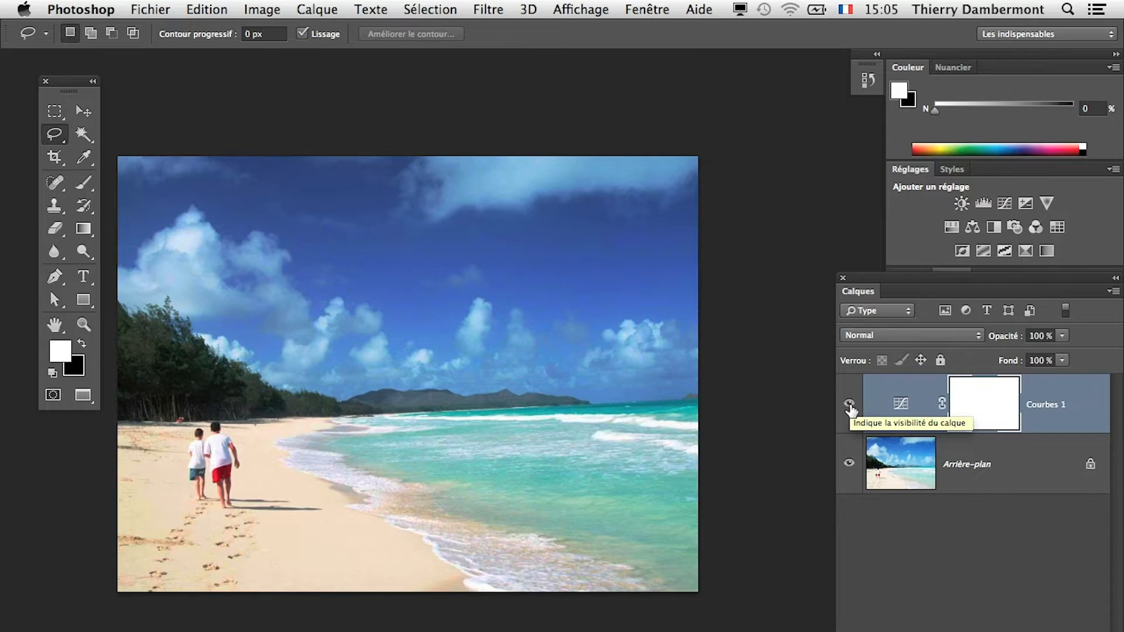
pyautogui.click(849, 403)
pyautogui.click(848, 404)
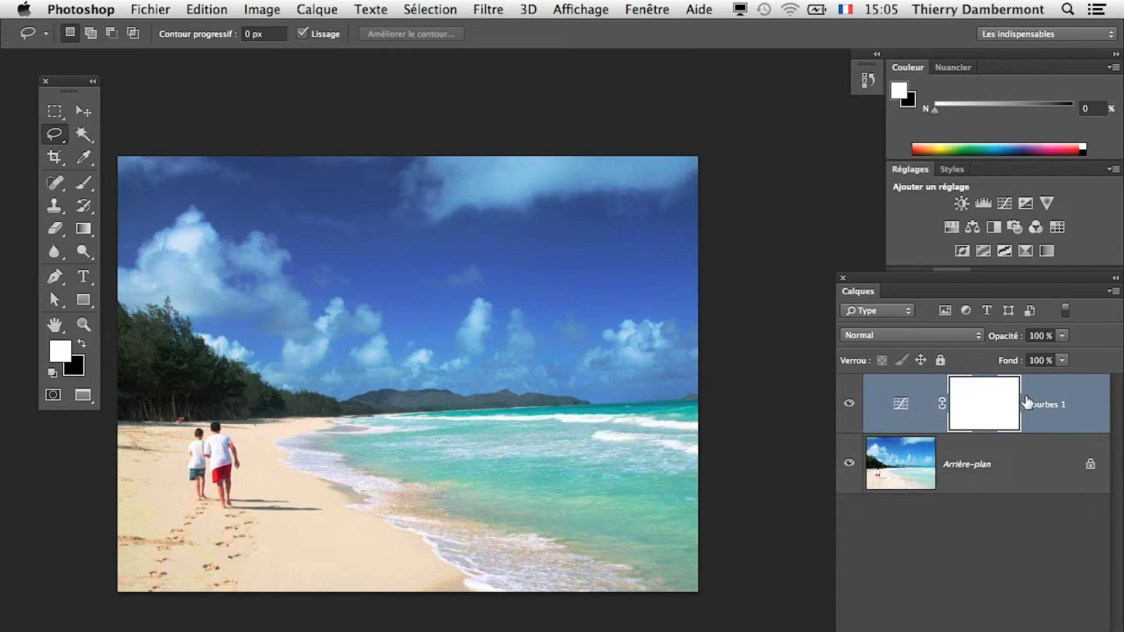
# Step: Fill the Courbes 1 layer mask with a vertical linear gradient, black over the sky and white over the sea and sand
pyautogui.click(83, 228)
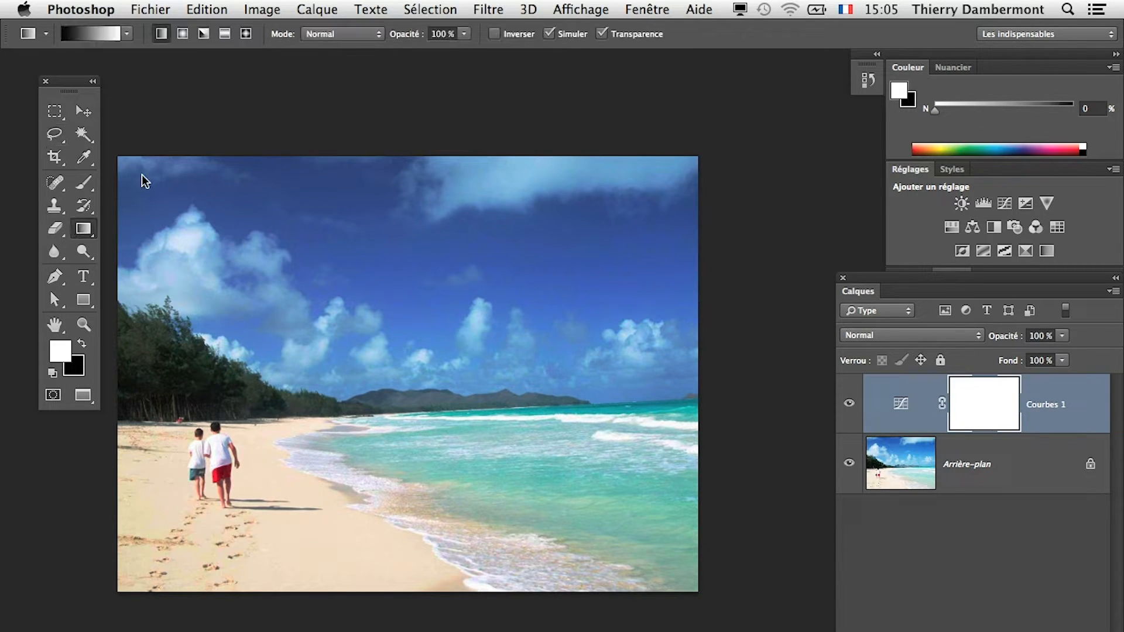
pyautogui.moveTo(271, 292); pyautogui.dragTo(436, 407)
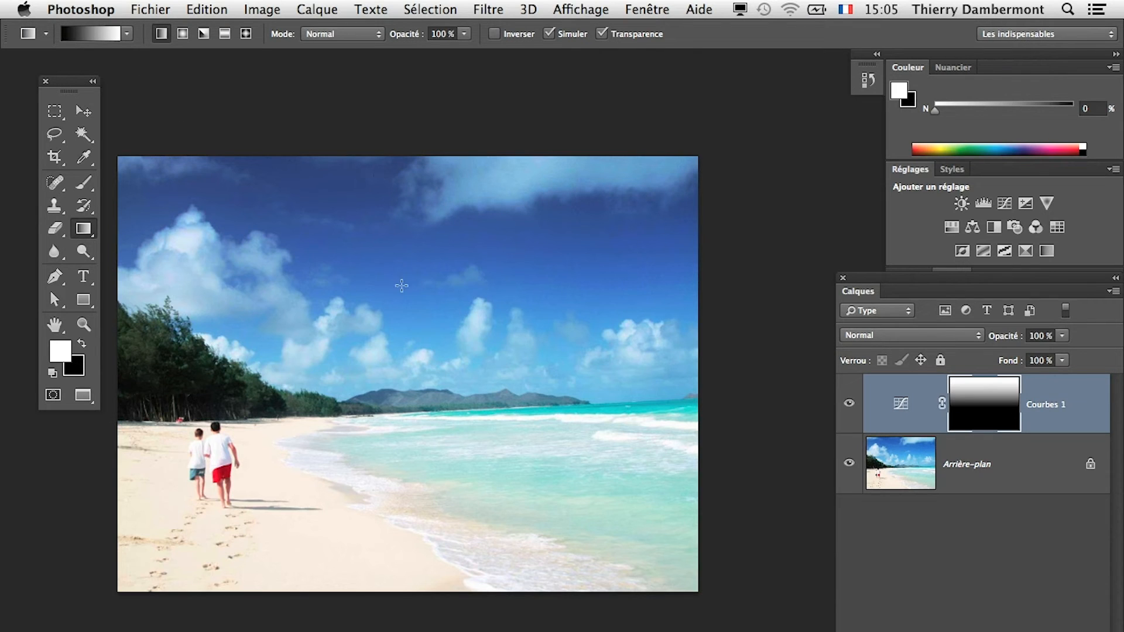
pyautogui.press('super+i')
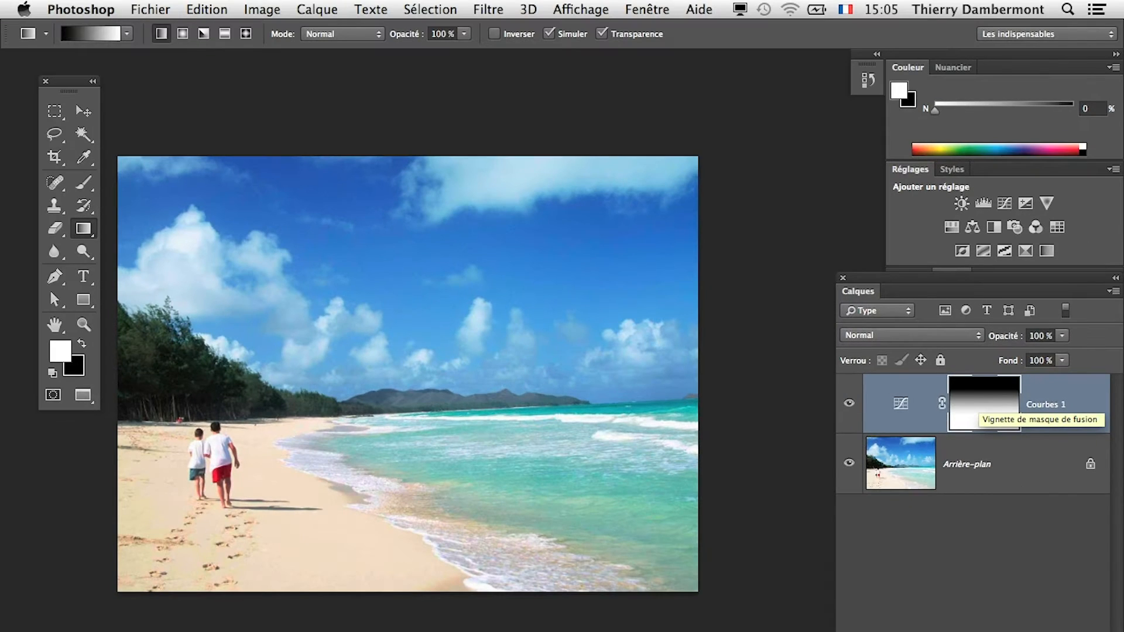
# Step: Compare the photo with the Courbes 1 layer mask disabled and enabled, leaving the mask enabled
pyautogui.keyDown('shift'); pyautogui.click(981, 407); pyautogui.keyUp('shift')
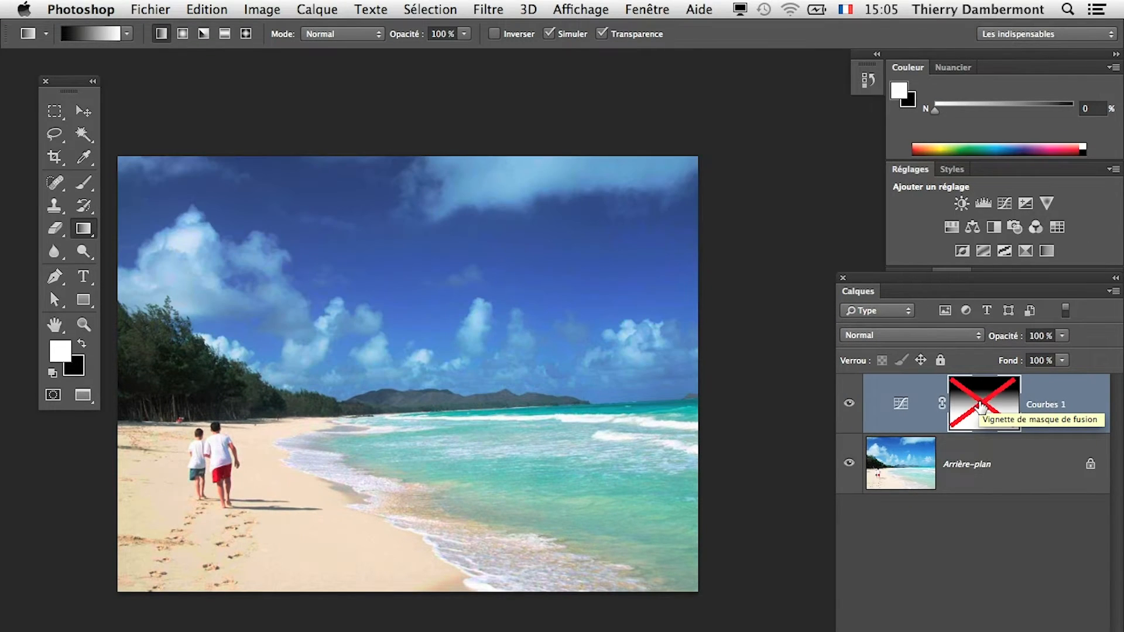
pyautogui.keyDown('shift'); pyautogui.click(981, 407); pyautogui.keyUp('shift')
pyautogui.keyDown('shift'); pyautogui.click(981, 407); pyautogui.keyUp('shift')
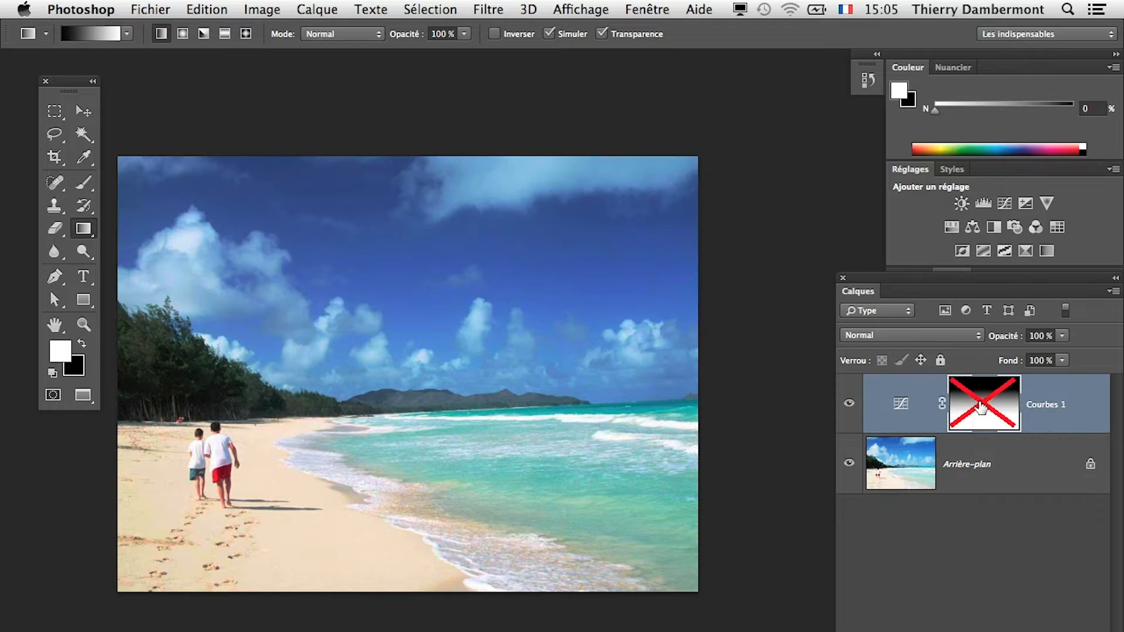
pyautogui.keyDown('shift'); pyautogui.click(981, 408); pyautogui.keyUp('shift')
pyautogui.keyDown('shift'); pyautogui.click(984, 413); pyautogui.keyUp('shift')
pyautogui.keyDown('shift'); pyautogui.click(986, 420); pyautogui.keyUp('shift')
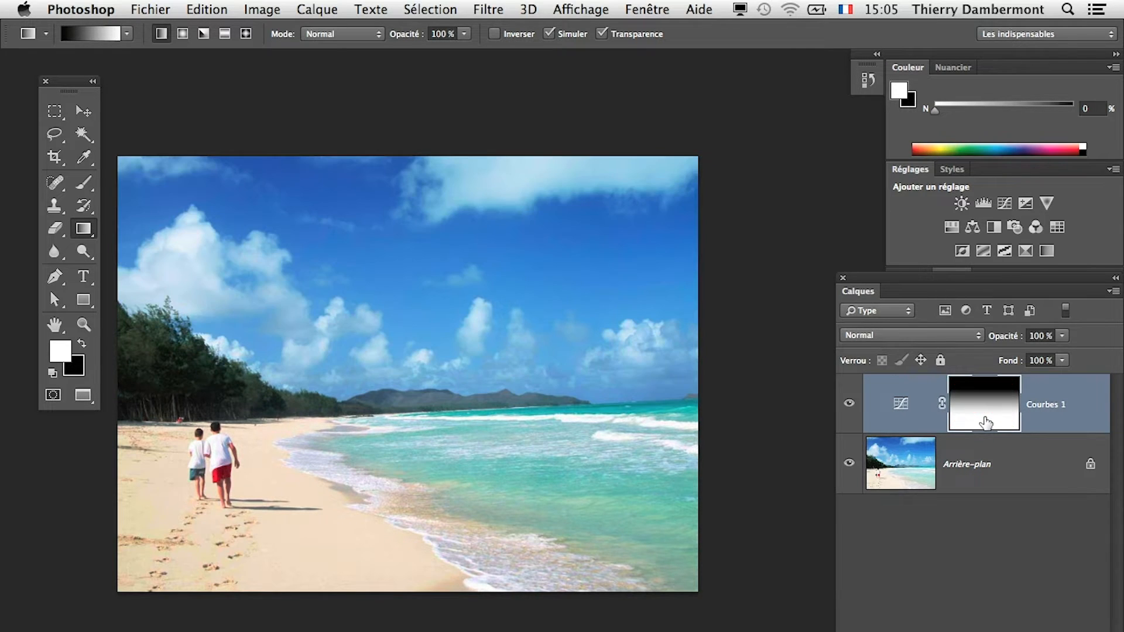
# Step: Switch the Courbes 1 layer mask off and on several times to check its effect on the sky
pyautogui.keyDown('shift'); pyautogui.click(986, 423); pyautogui.keyUp('shift')
pyautogui.keyDown('shift'); pyautogui.click(986, 422); pyautogui.keyUp('shift')
pyautogui.keyDown('shift'); pyautogui.click(985, 422); pyautogui.keyUp('shift')
pyautogui.keyDown('shift'); pyautogui.click(986, 421); pyautogui.keyUp('shift')
pyautogui.keyDown('shift'); pyautogui.click(986, 422); pyautogui.keyUp('shift')
pyautogui.keyDown('shift'); pyautogui.click(986, 422); pyautogui.keyUp('shift')
pyautogui.keyDown('shift'); pyautogui.click(987, 421); pyautogui.keyUp('shift')
pyautogui.keyDown('shift'); pyautogui.click(986, 421); pyautogui.keyUp('shift')
# Step: Save the document as a new Photoshop file named plage-02.psd
pyautogui.click(148, 7)
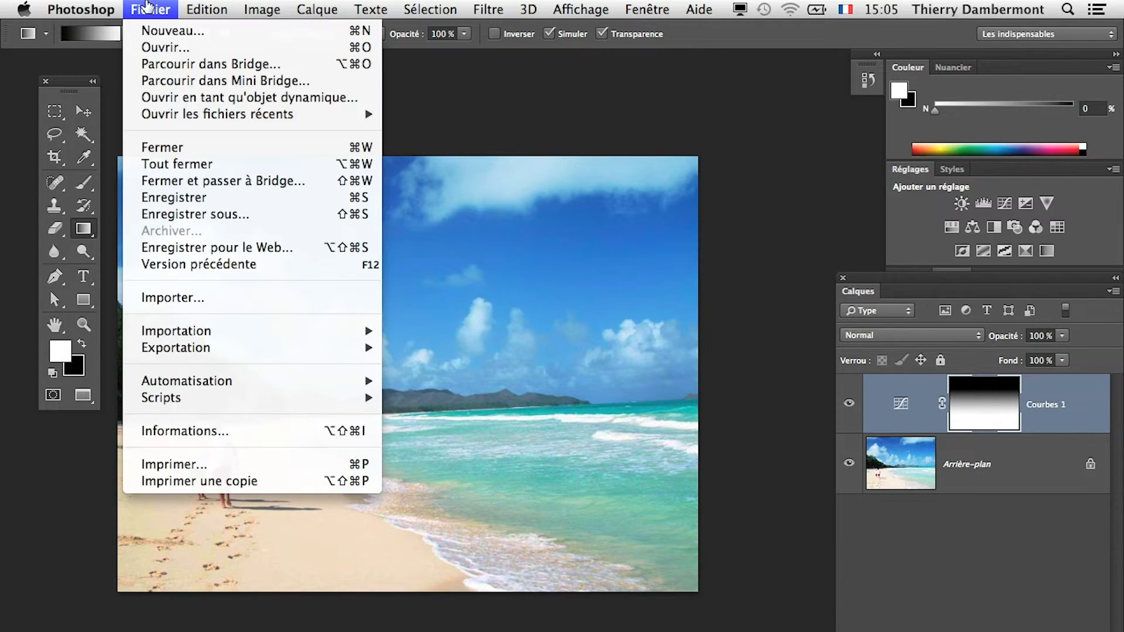
pyautogui.click(222, 213)
pyautogui.click(546, 151)
pyautogui.press('BackSpace')
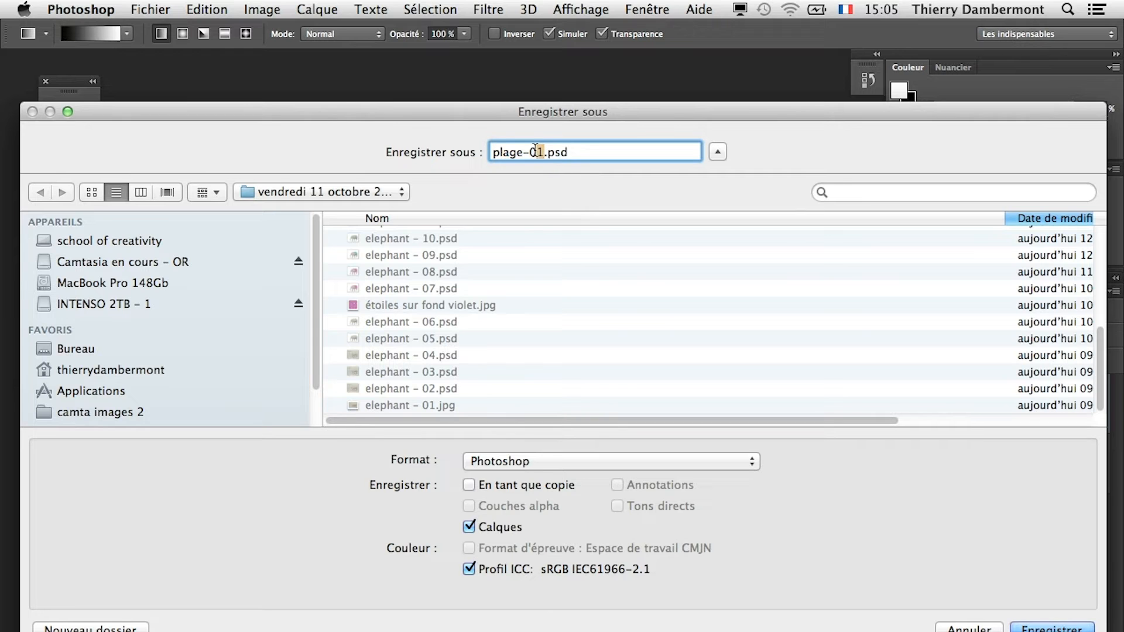
pyautogui.write('2')
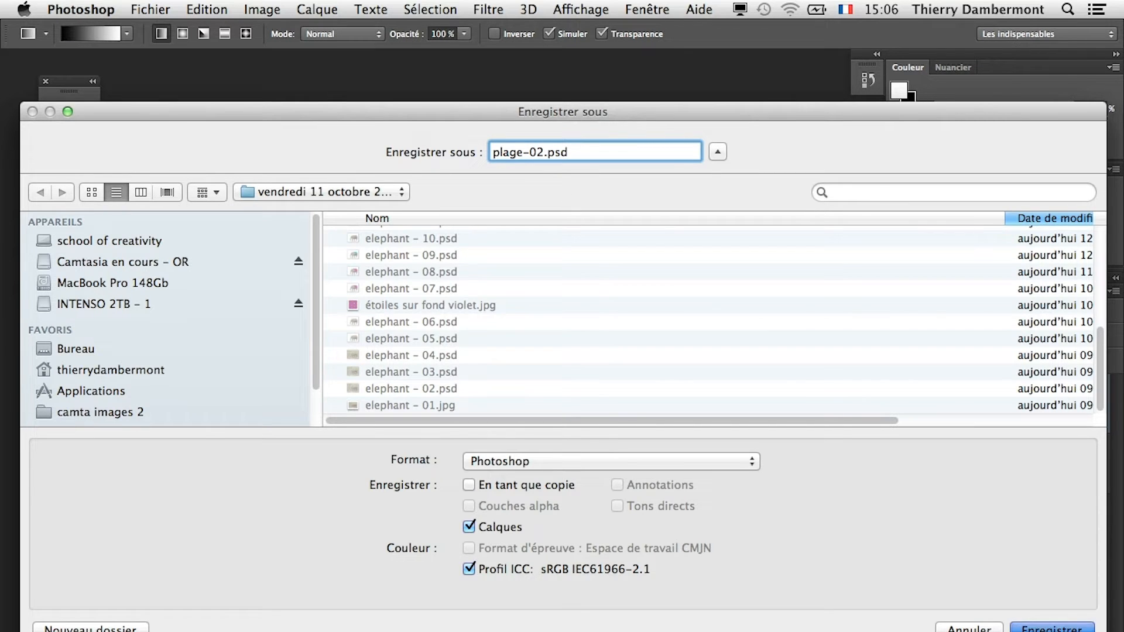
pyautogui.press('Return')
pyautogui.click(789, 386)
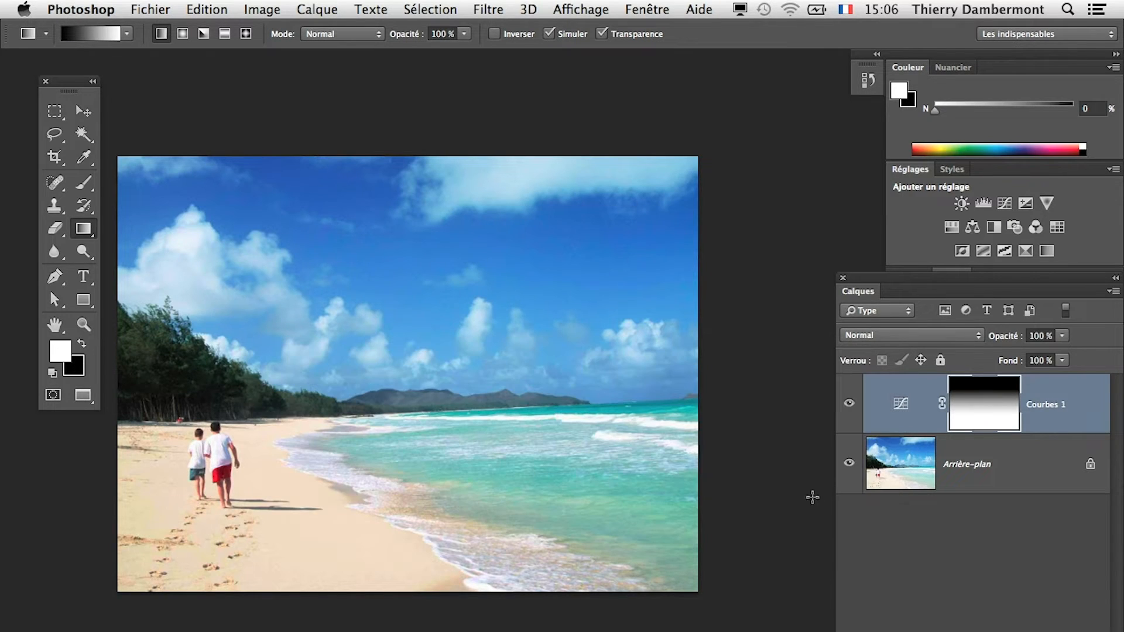
pyautogui.press('super+Tab')
pyautogui.press('super+Tab')
pyautogui.moveTo(276, 381); pyautogui.dragTo(310, 430)
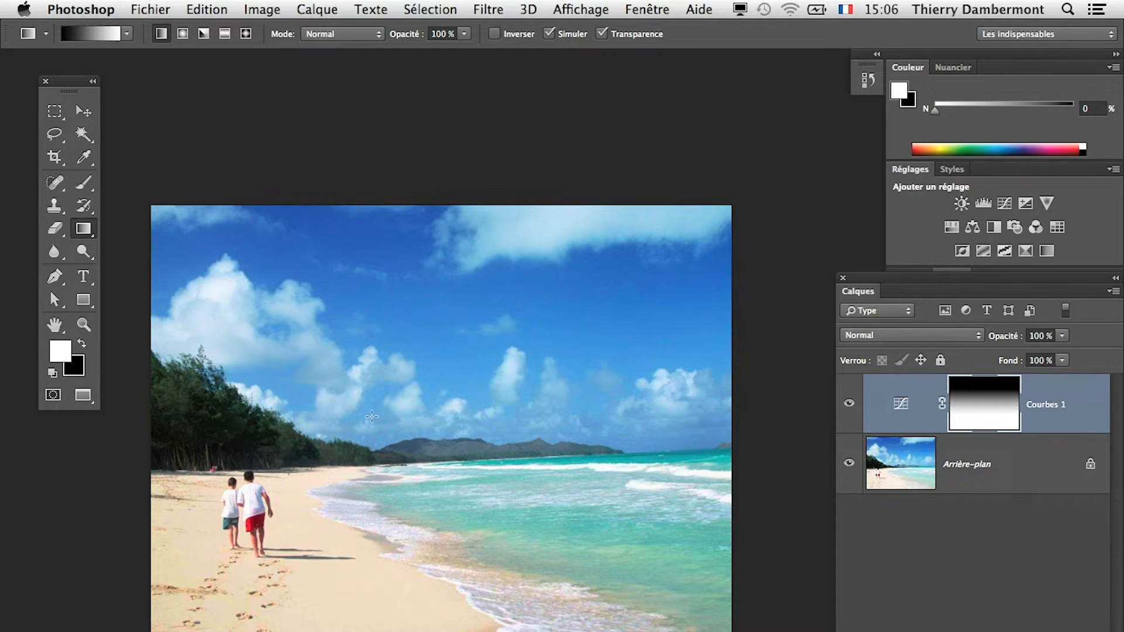
pyautogui.click(262, 10)
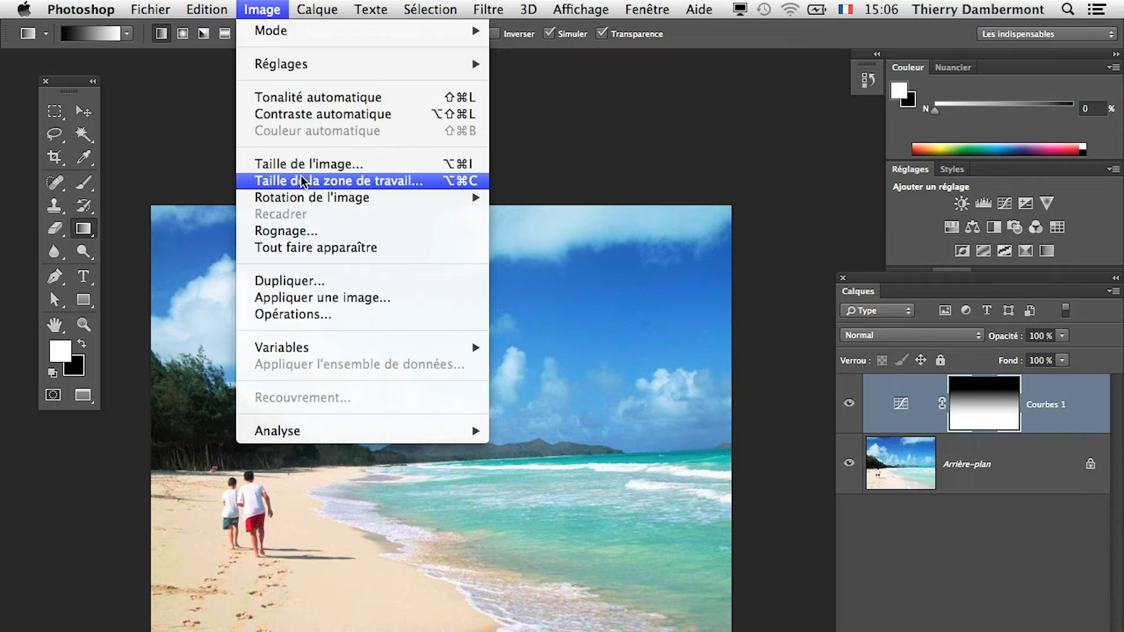
pyautogui.click(105, 90)
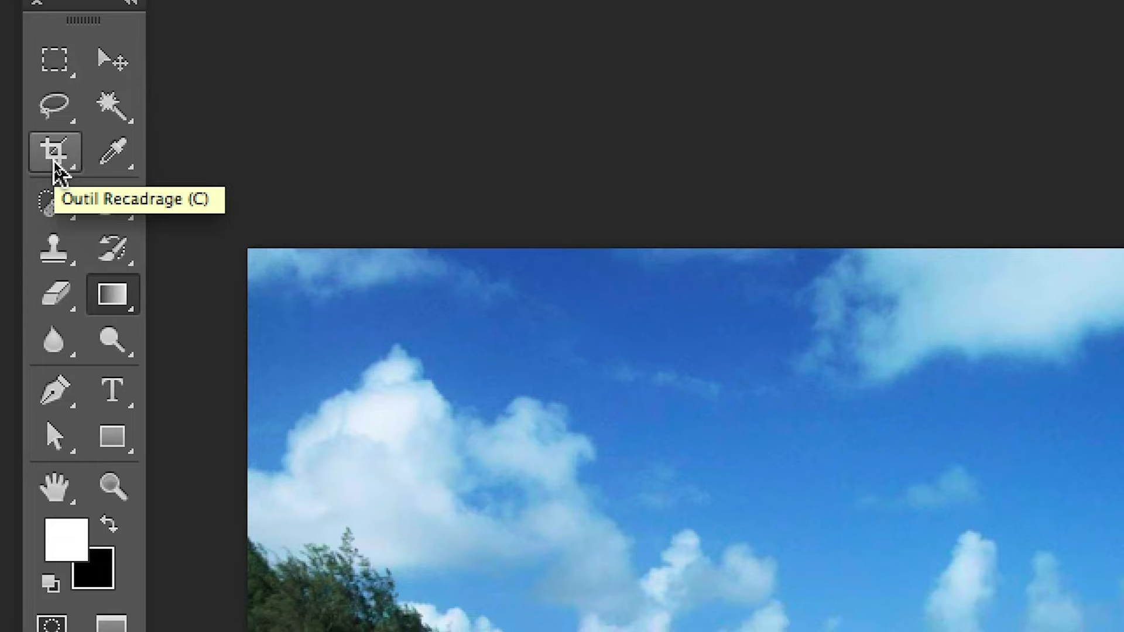
# Step: Extend the canvas on the photo's right side to about double its width with the Crop tool and apply the crop
pyautogui.click(55, 164)
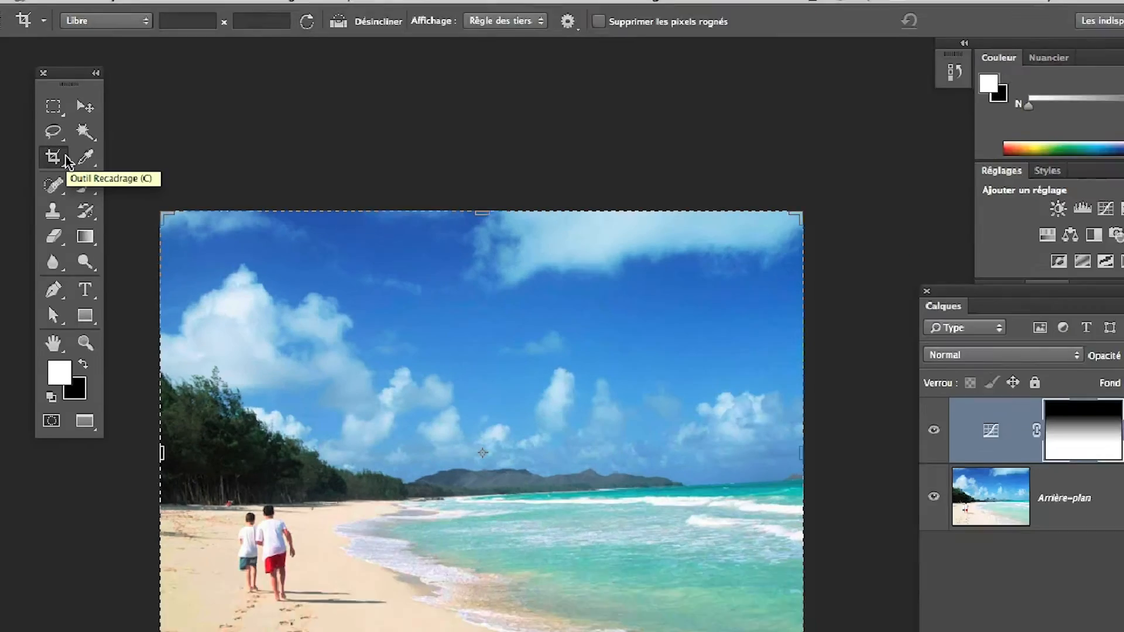
pyautogui.scroll(-5, 764, 625)
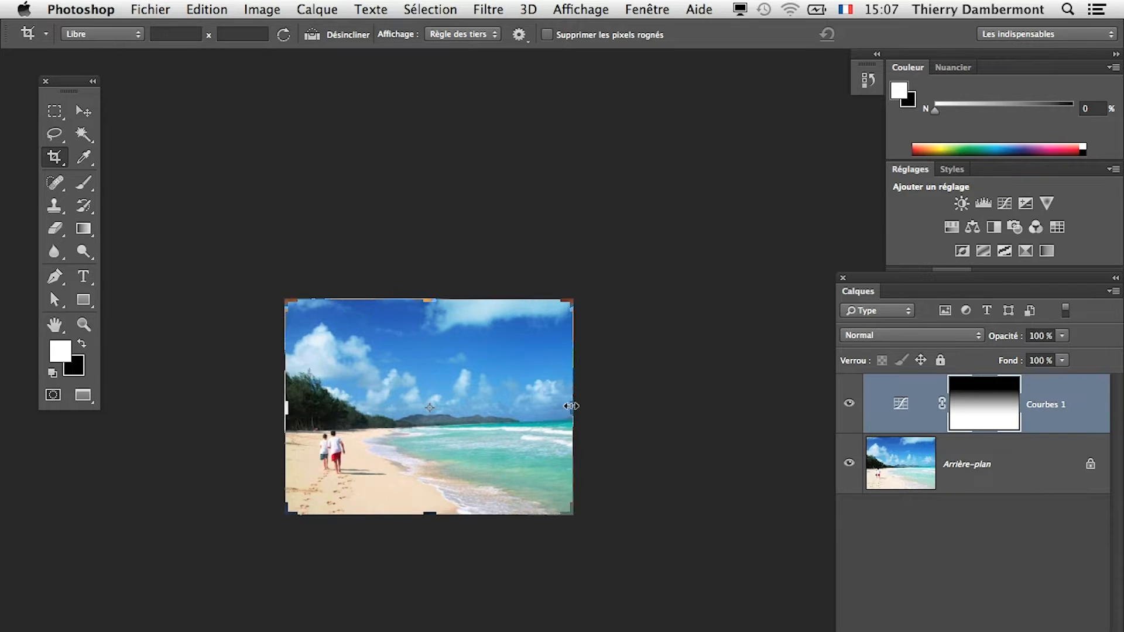
pyautogui.moveTo(572, 406); pyautogui.dragTo(723, 406)
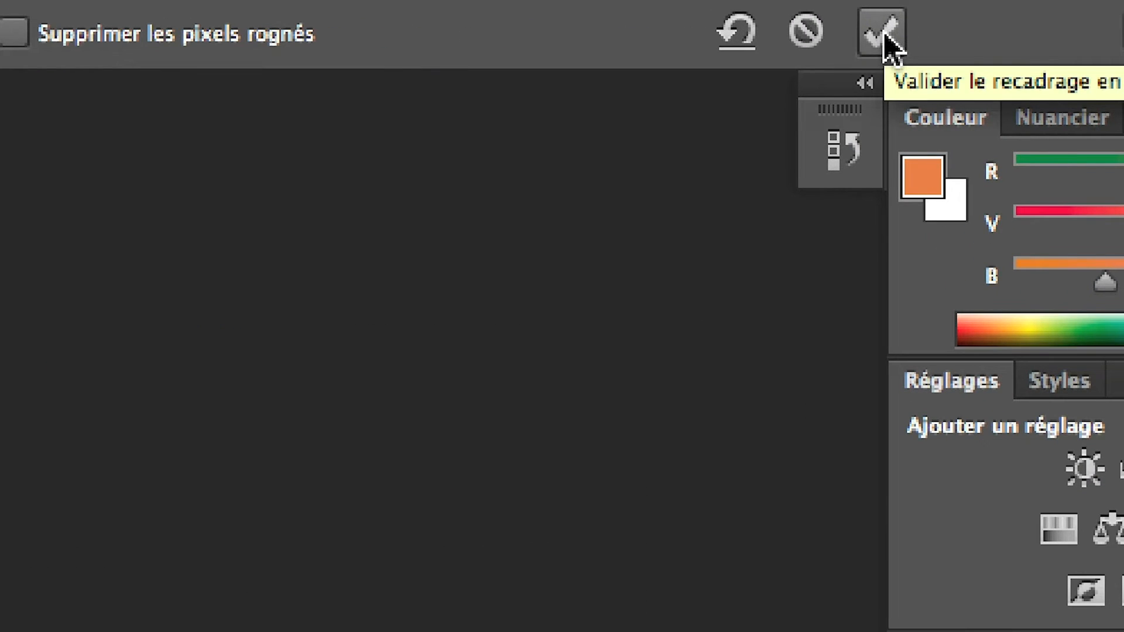
pyautogui.click(884, 37)
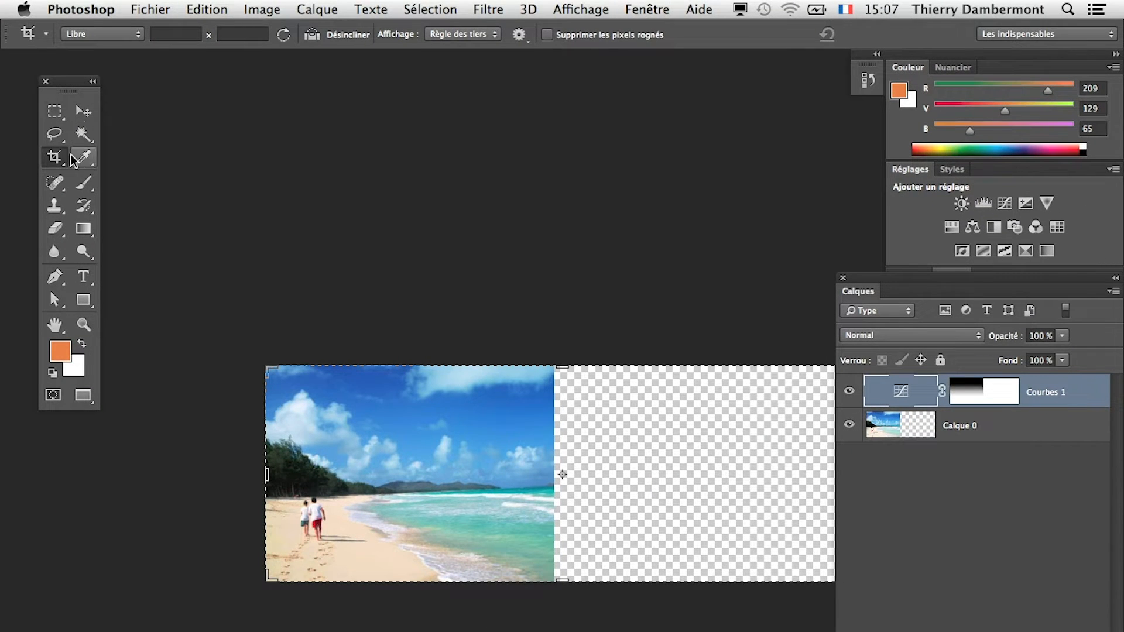
# Step: Try to stretch the Calque 0 layer rightward over the empty canvas area with Free Transform
pyautogui.click(86, 120)
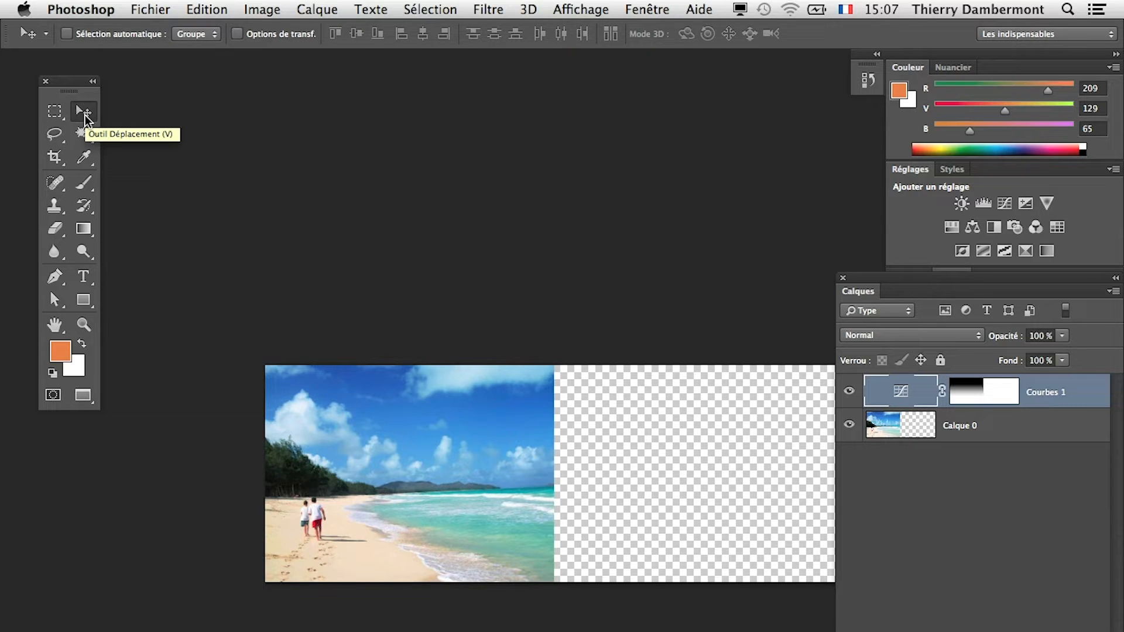
pyautogui.moveTo(464, 333); pyautogui.dragTo(363, 188)
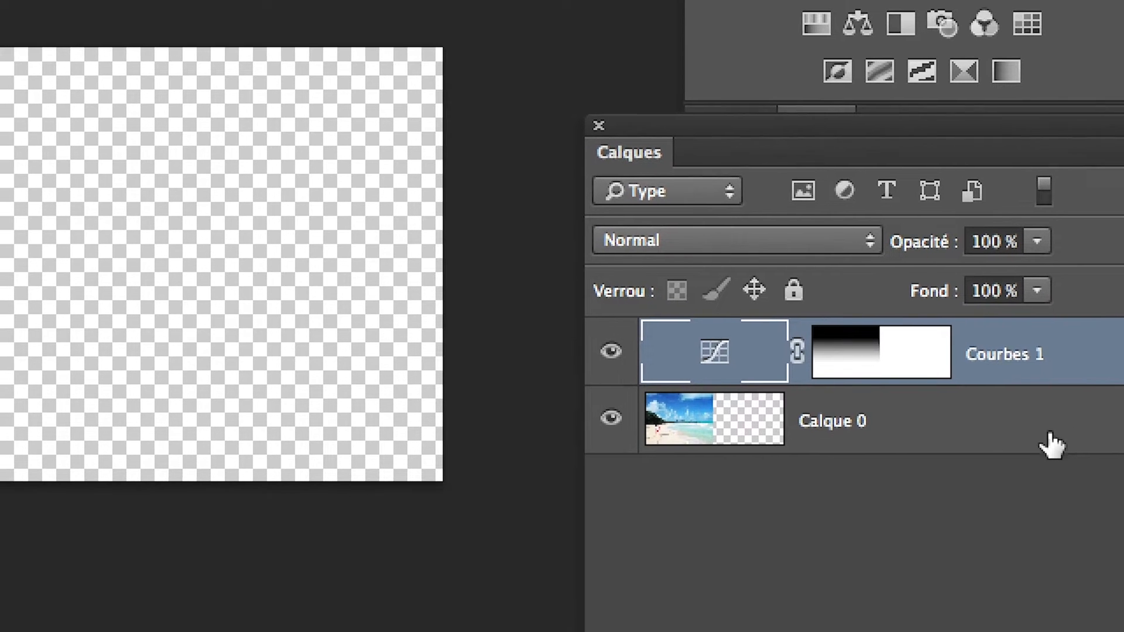
pyautogui.click(1011, 442)
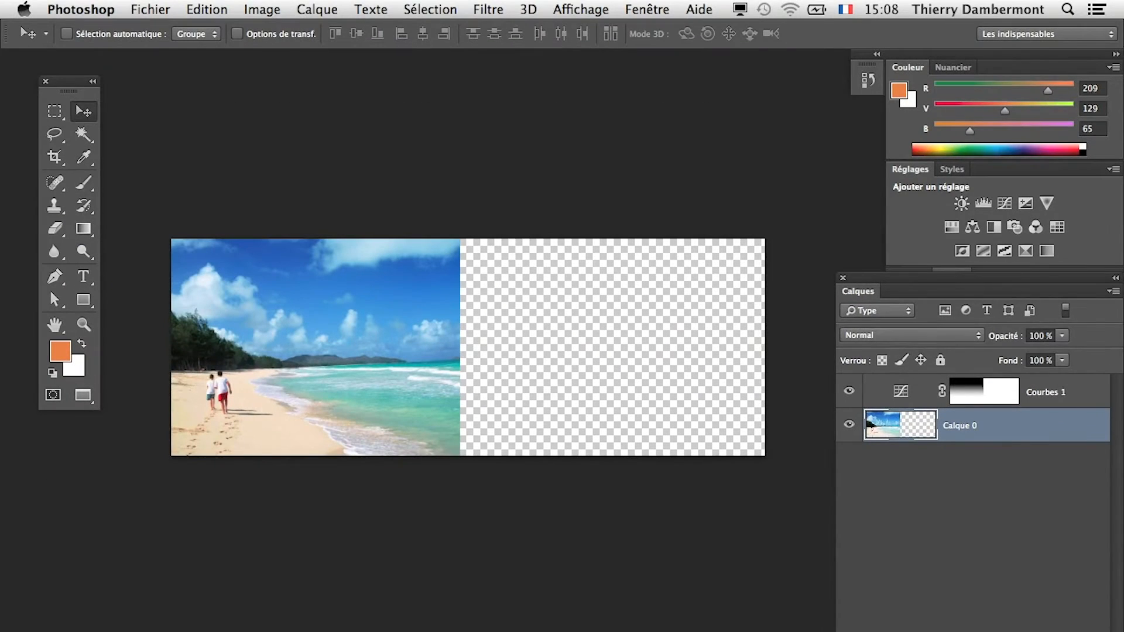
pyautogui.moveTo(245, 260); pyautogui.dragTo(193, 240)
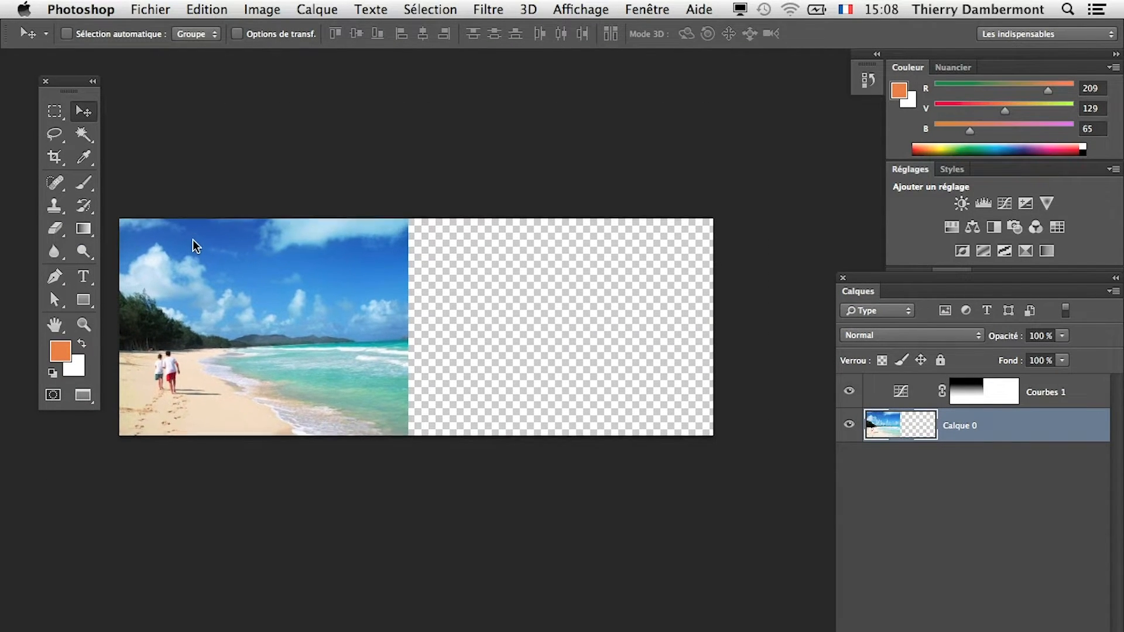
pyautogui.click(207, 8)
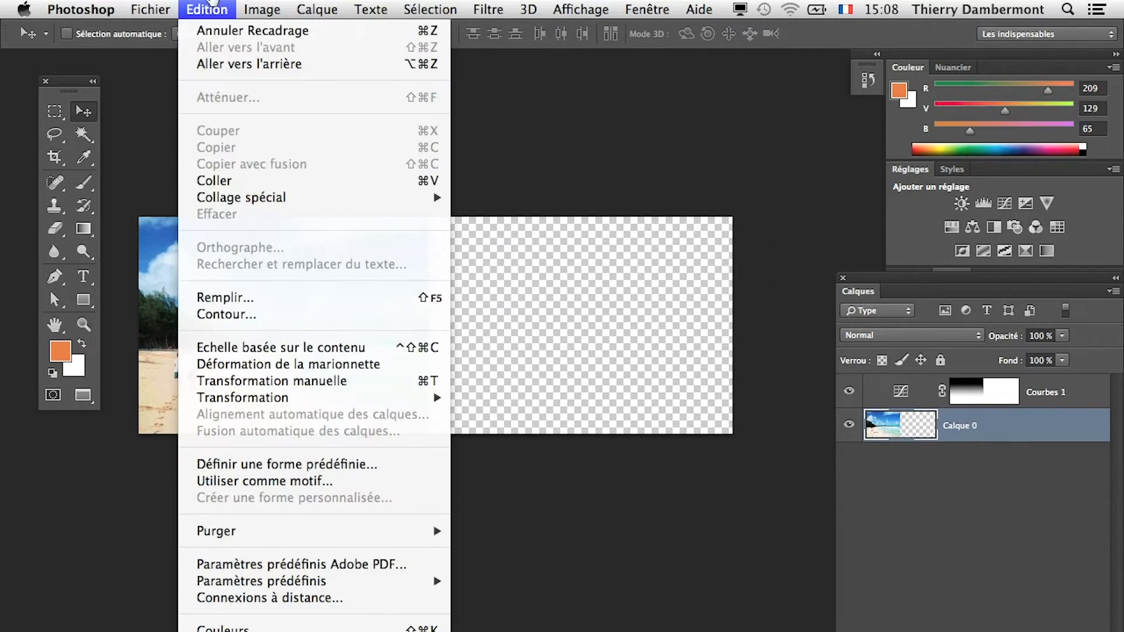
pyautogui.click(308, 381)
pyautogui.moveTo(426, 326); pyautogui.dragTo(732, 336)
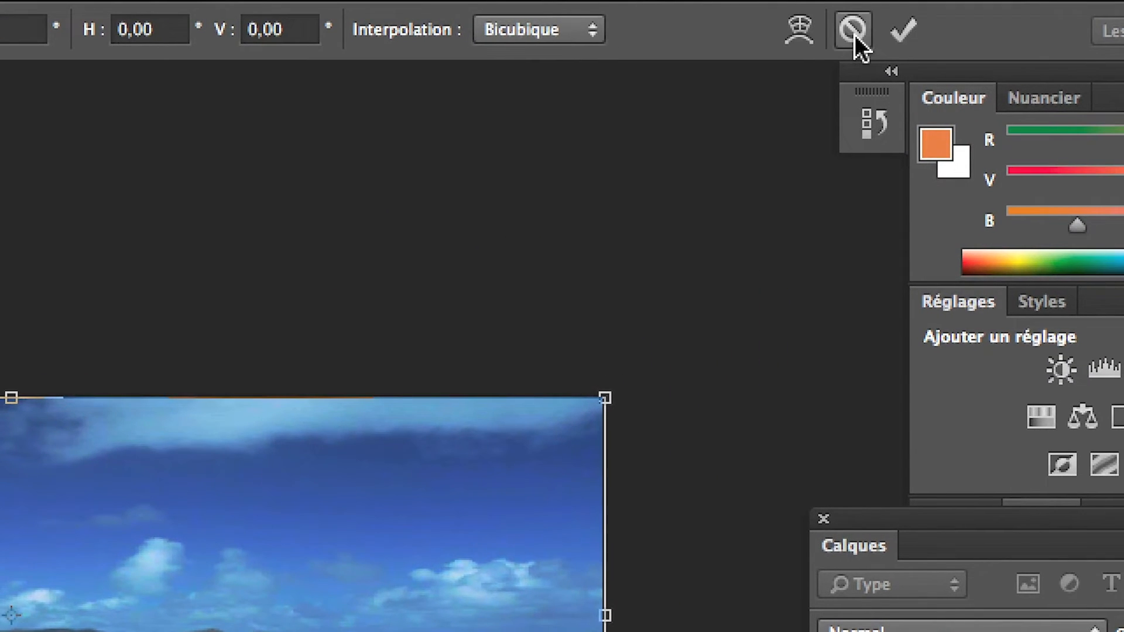
pyautogui.click(853, 33)
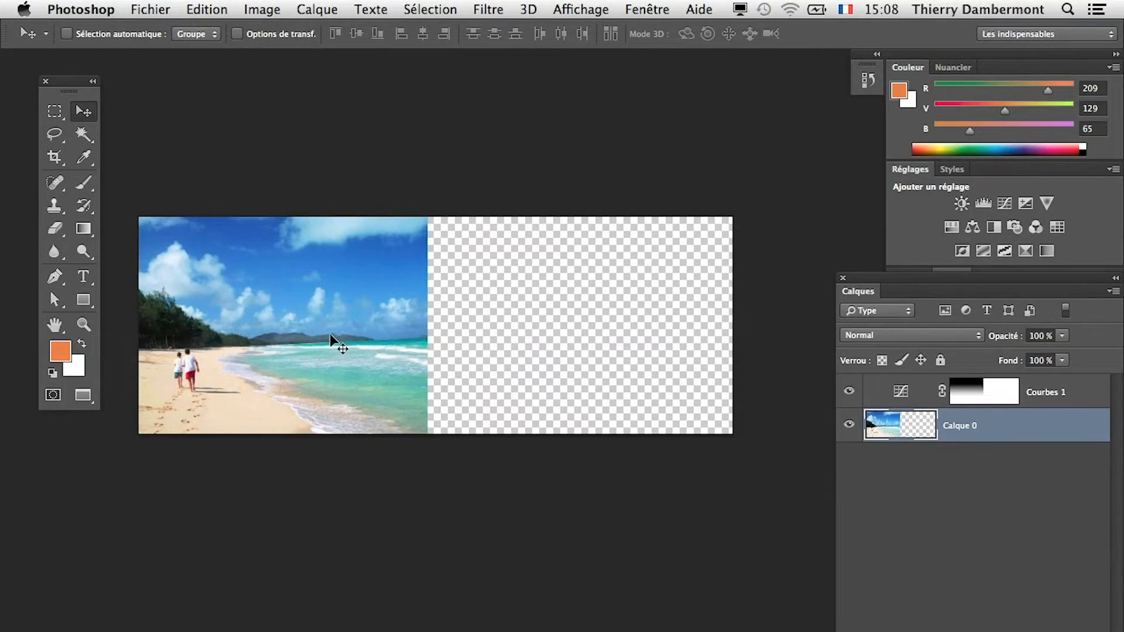
# Step: Try to widen Calque 0 alone to 206.56 % with Free Transform to examine how it meets the Courbes 1 mask
pyautogui.press('super+t')
pyautogui.moveTo(428, 326); pyautogui.dragTo(736, 324)
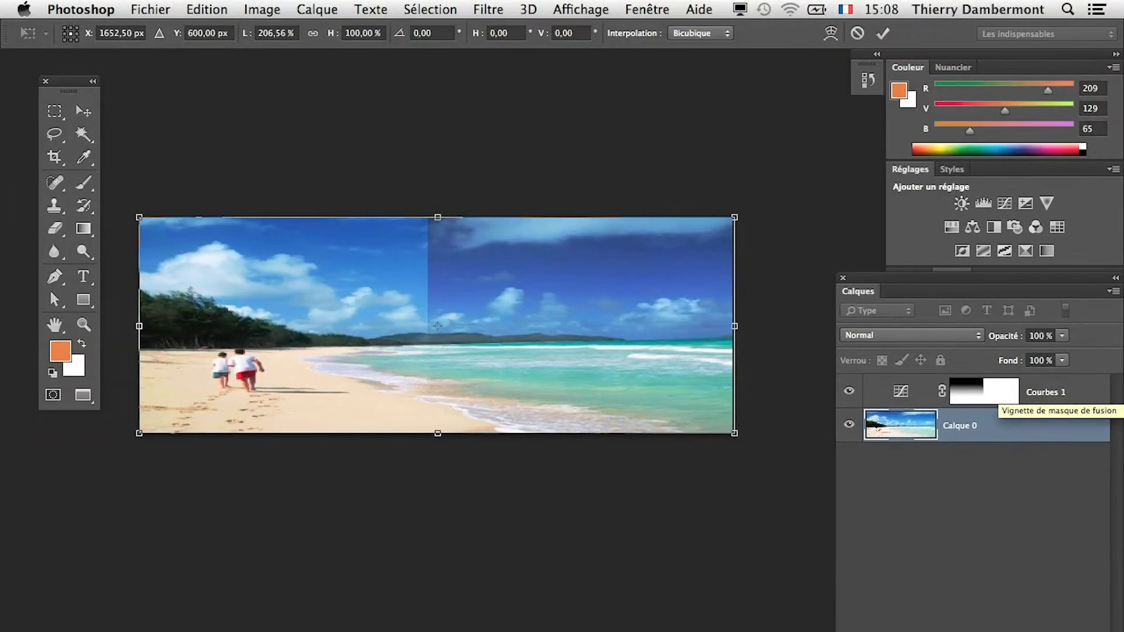
pyautogui.press('Escape')
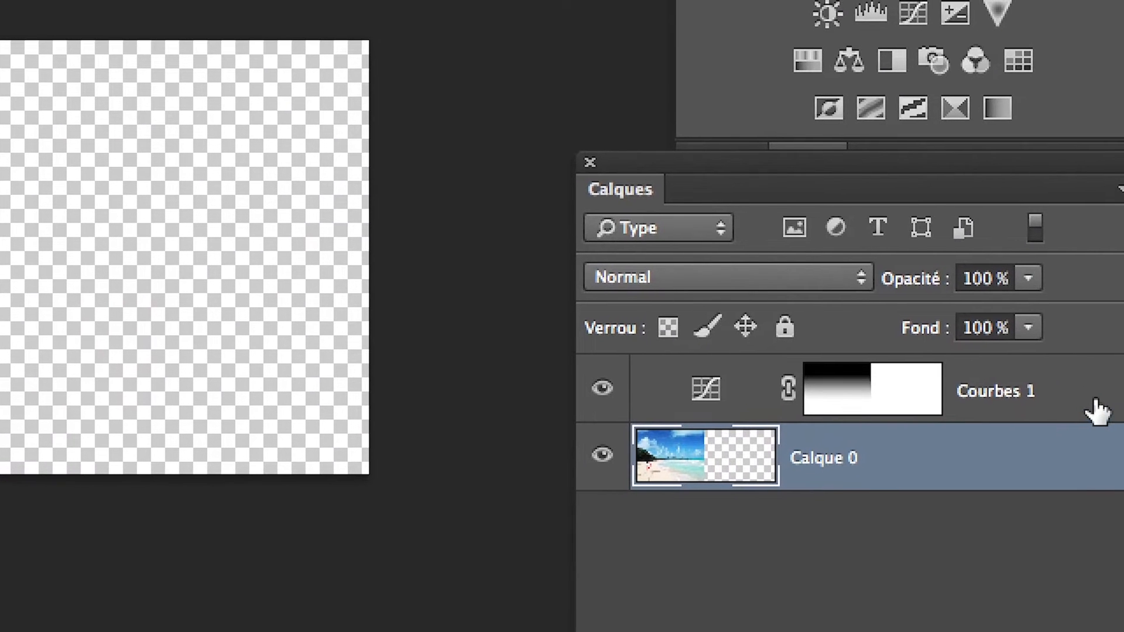
# Step: Link the Courbes 1 and Calque 0 layers and leave only Calque 0 selected
pyautogui.keyDown('shift'); pyautogui.click(1101, 396); pyautogui.keyUp('shift')
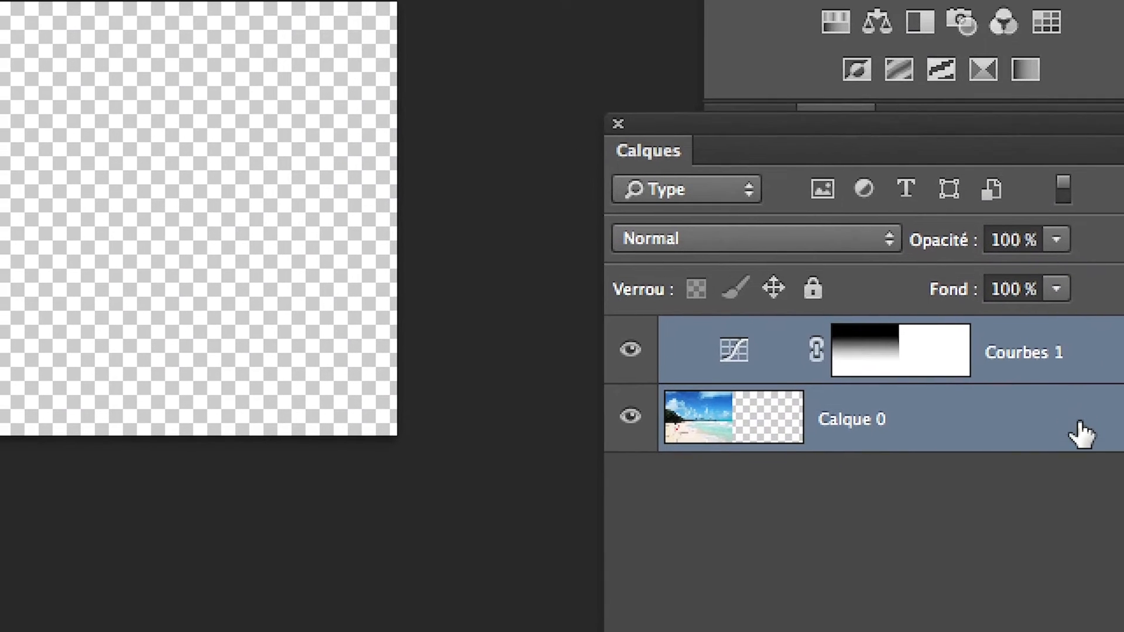
pyautogui.click(1028, 525)
pyautogui.click(1035, 480)
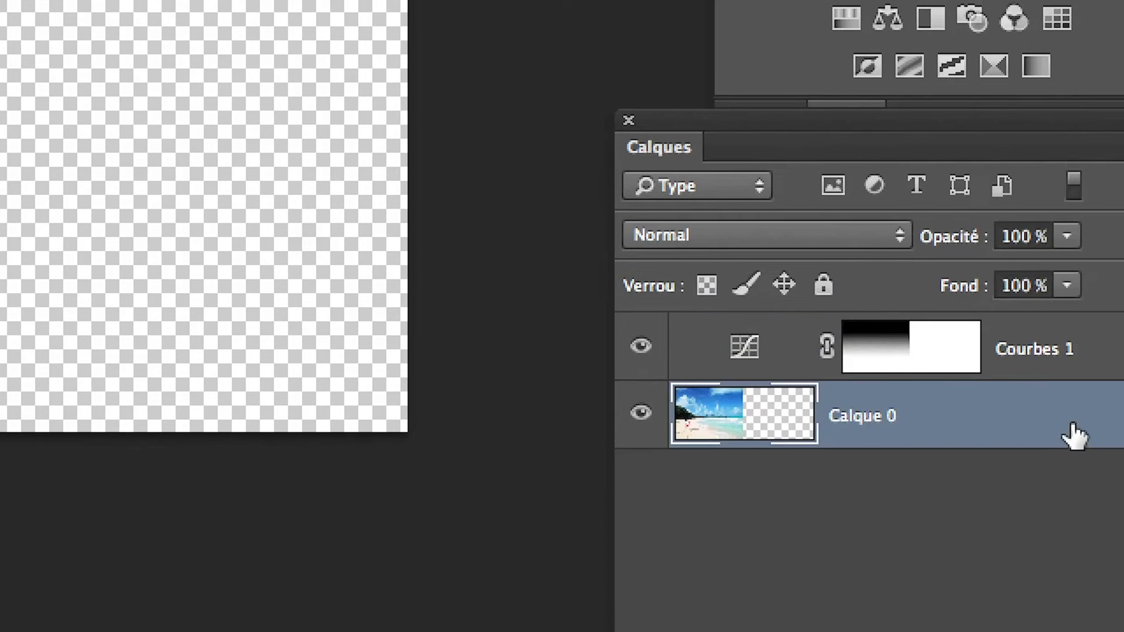
pyautogui.keyDown('shift'); pyautogui.click(1119, 364); pyautogui.keyUp('shift')
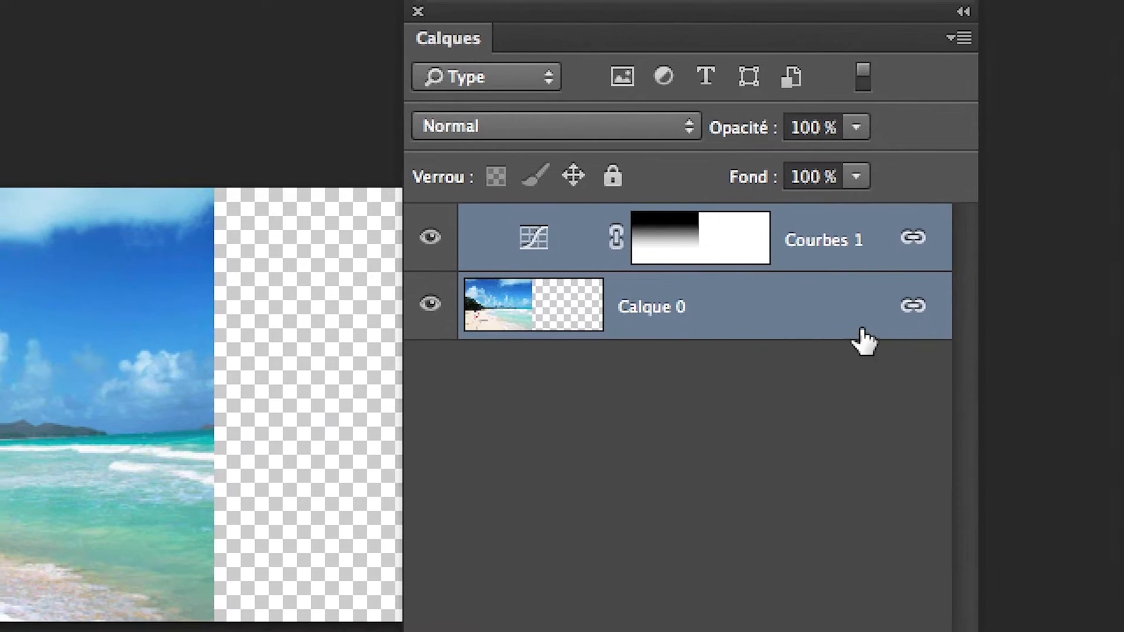
pyautogui.click(785, 381)
pyautogui.click(735, 328)
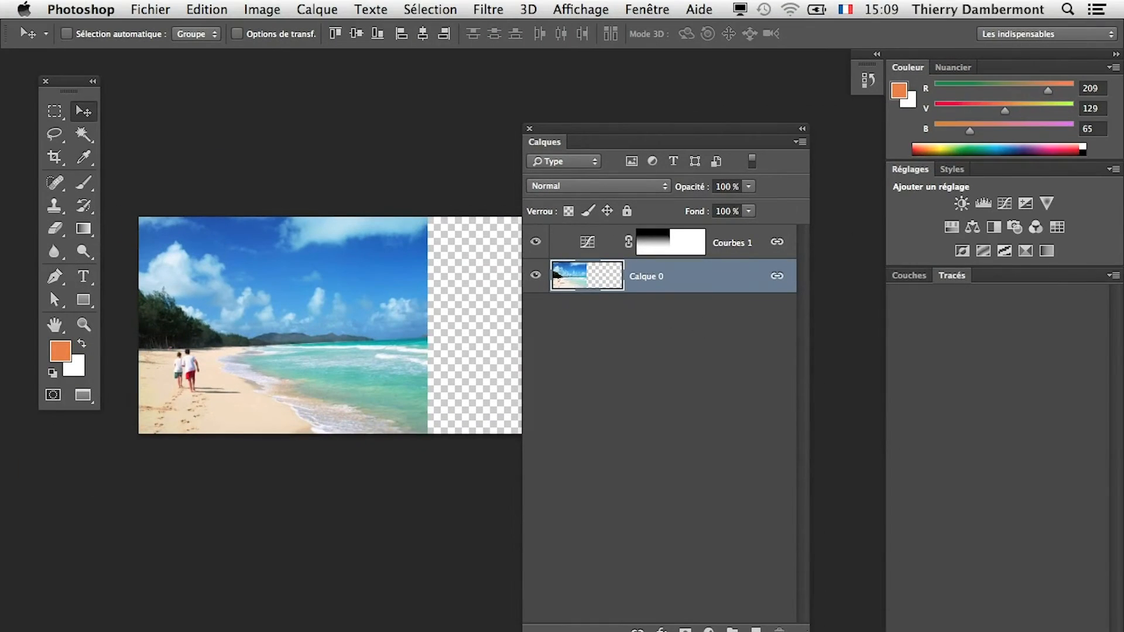
# Step: Try to stretch the linked layers together to about 208 % width with Free Transform, covering the empty canvas area
pyautogui.moveTo(543, 128); pyautogui.dragTo(360, 566)
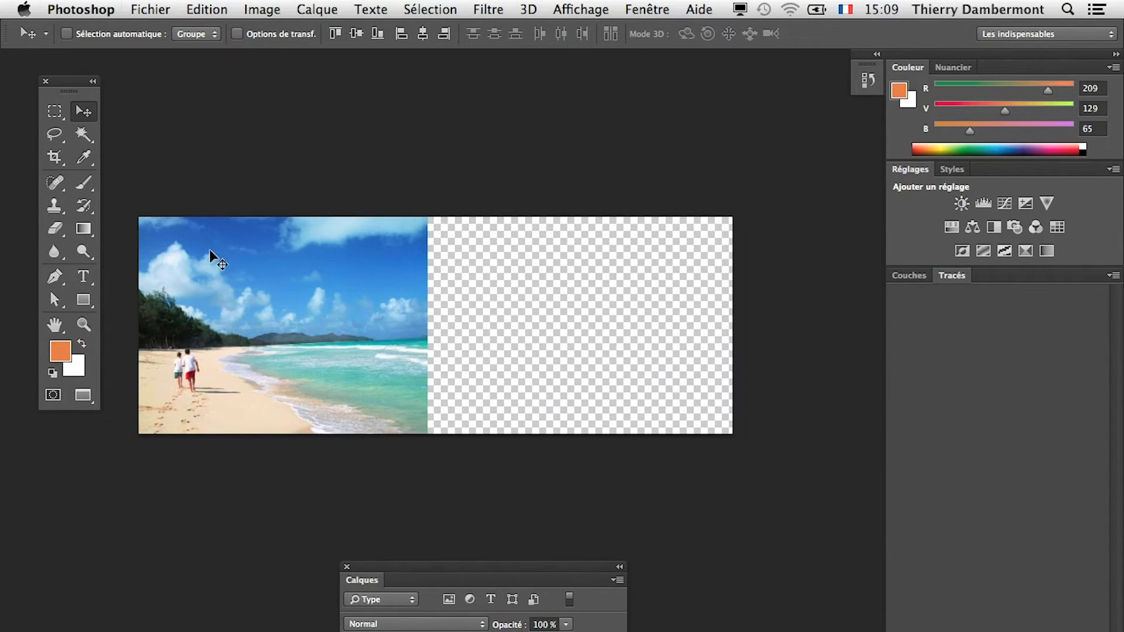
pyautogui.click(193, 5)
pyautogui.click(246, 381)
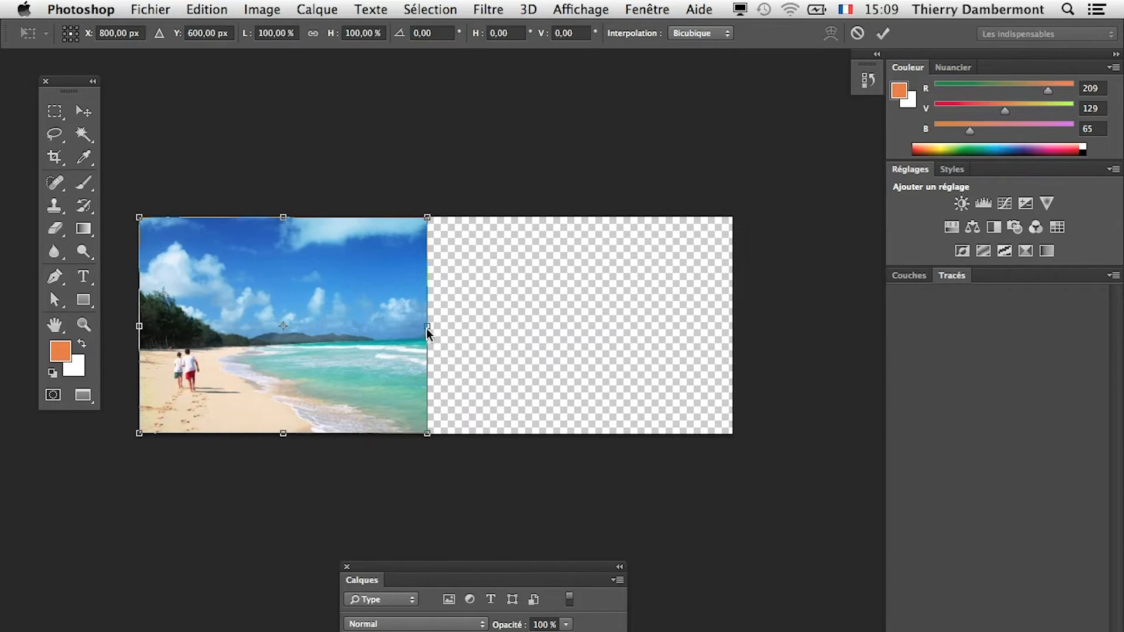
pyautogui.moveTo(427, 327); pyautogui.dragTo(753, 309)
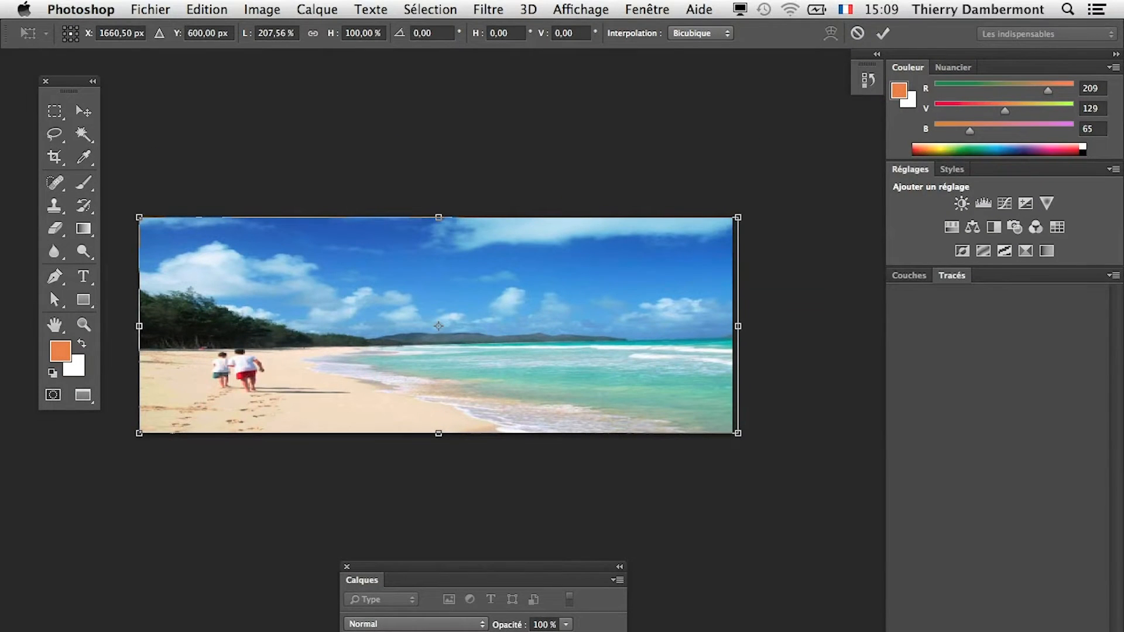
pyautogui.press('Escape')
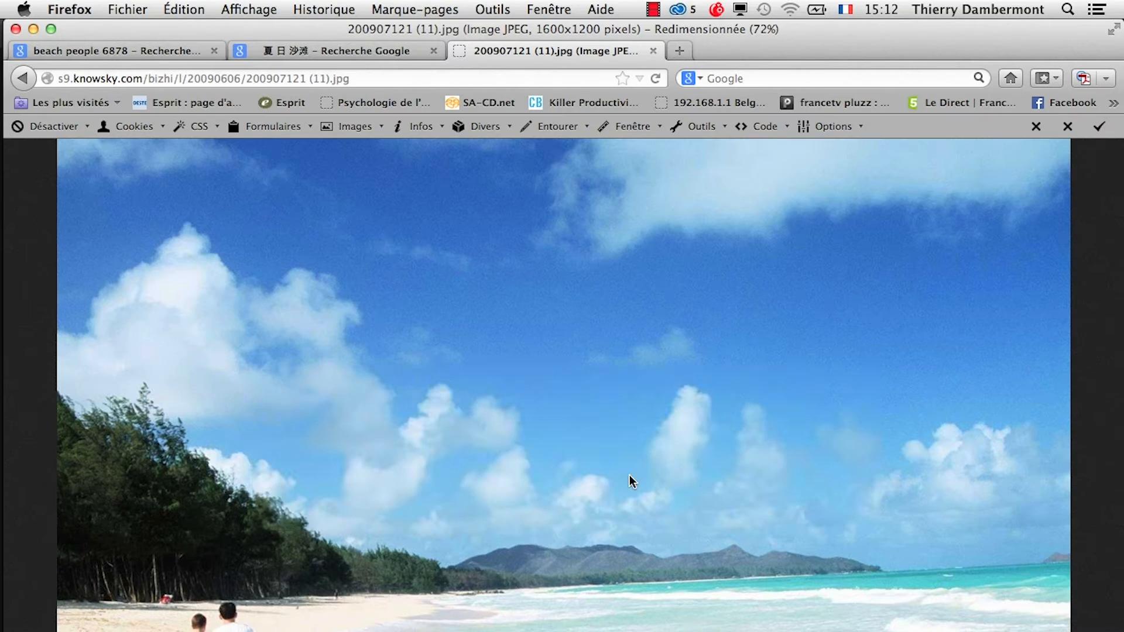
# Step: Return to Photoshop, narrow the Calques panel and place it below the extended photo, clear of the canvas
pyautogui.press('super+Tab')
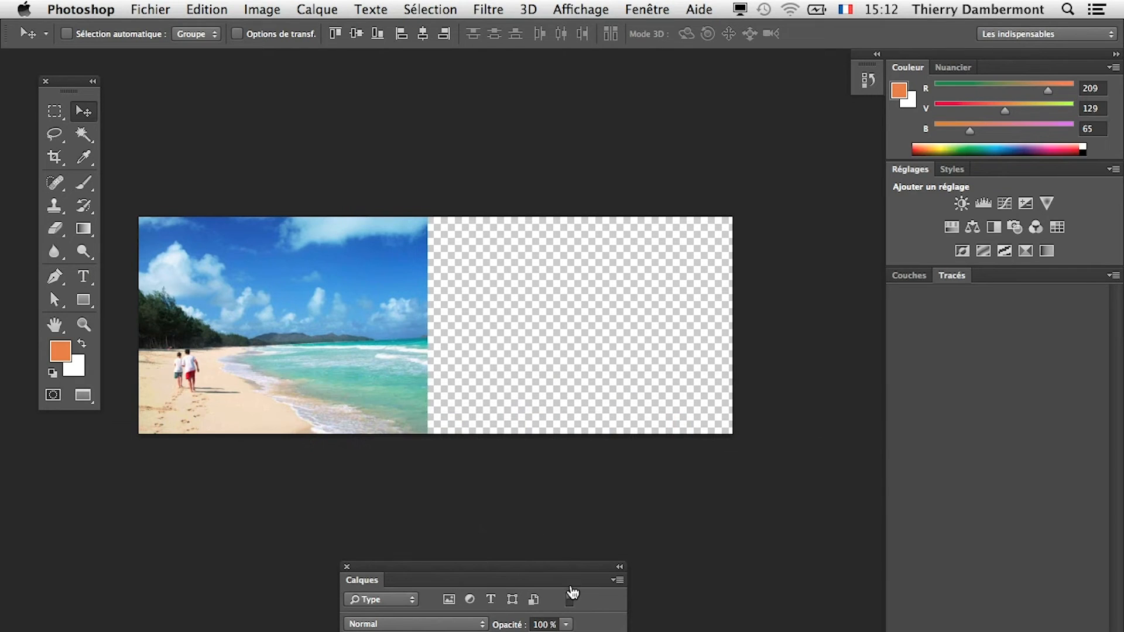
pyautogui.moveTo(488, 582); pyautogui.dragTo(818, 319)
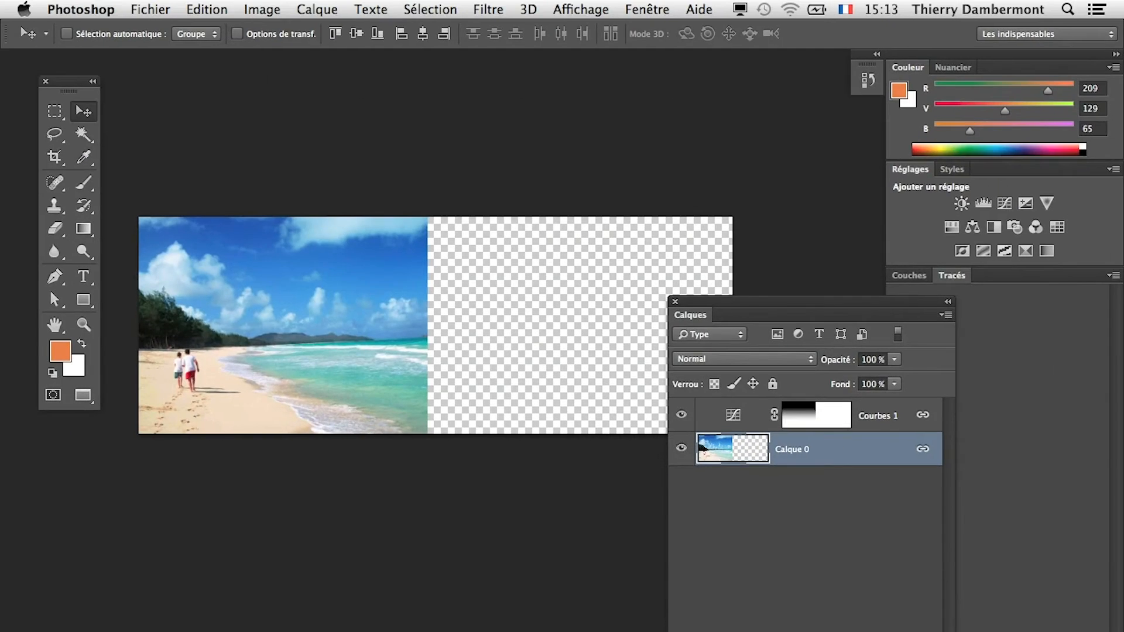
pyautogui.press('super+Tab')
pyautogui.moveTo(802, 301); pyautogui.dragTo(865, 323)
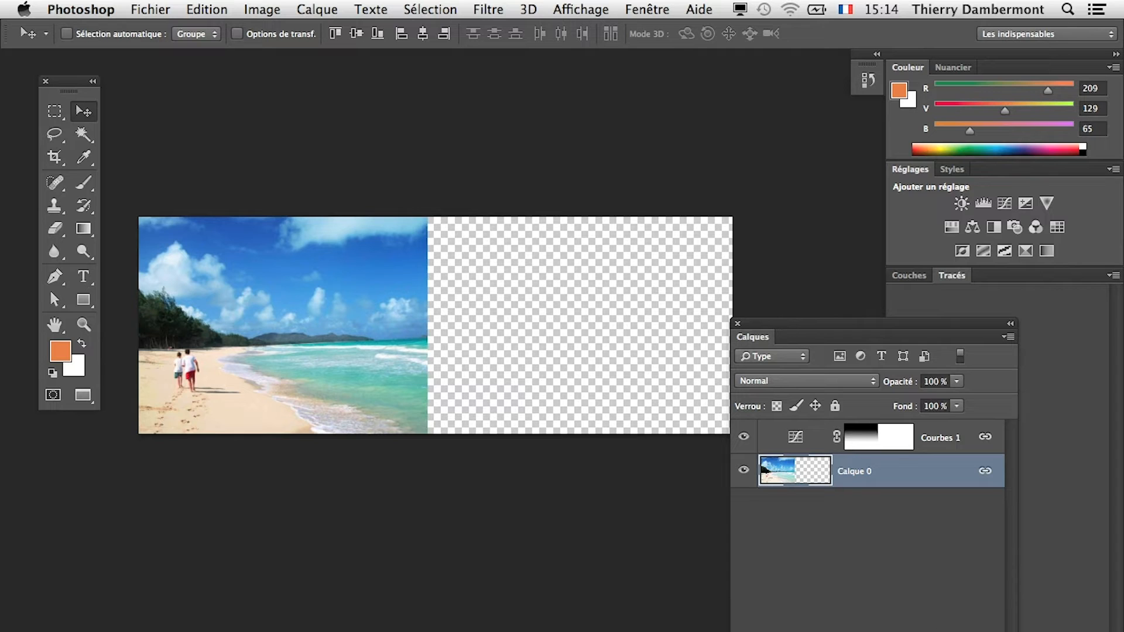
pyautogui.moveTo(1018, 375); pyautogui.dragTo(984, 375)
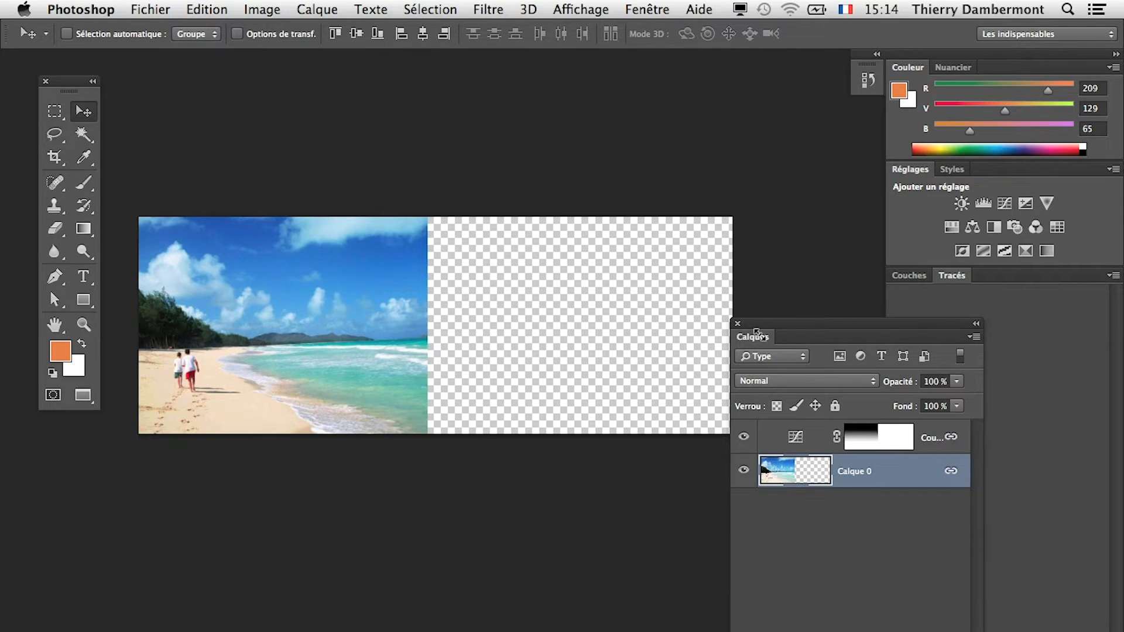
pyautogui.moveTo(768, 325); pyautogui.dragTo(780, 465)
# Step: Check whether Content-Aware Scale is available for Calque 0 while it is linked to Courbes 1
pyautogui.click(224, 8)
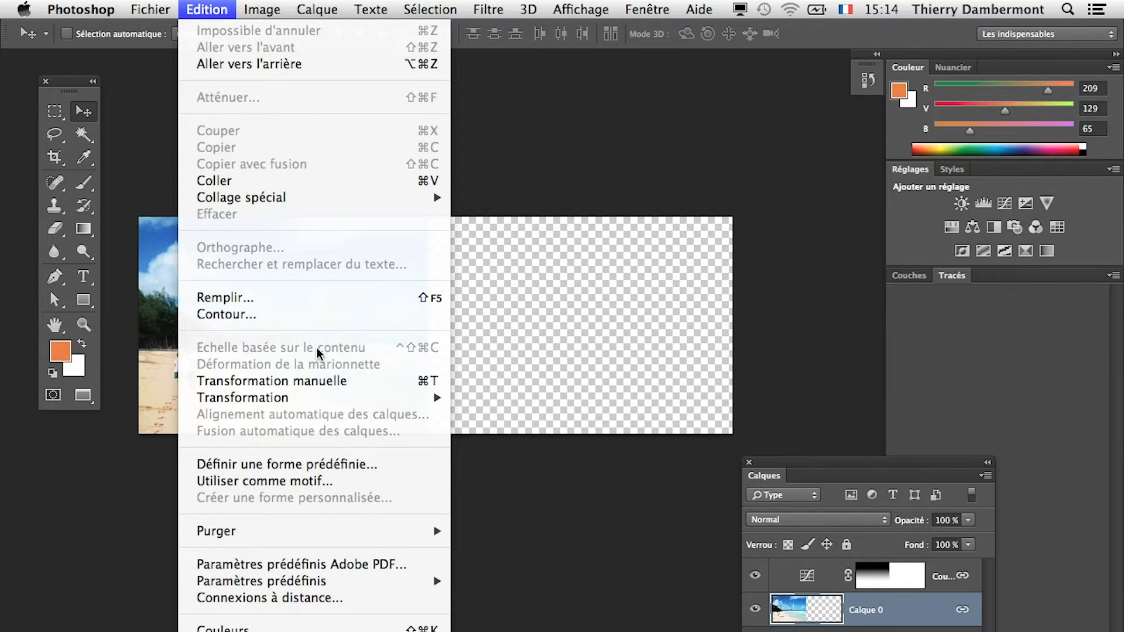
pyautogui.press('Escape')
pyautogui.click(898, 630)
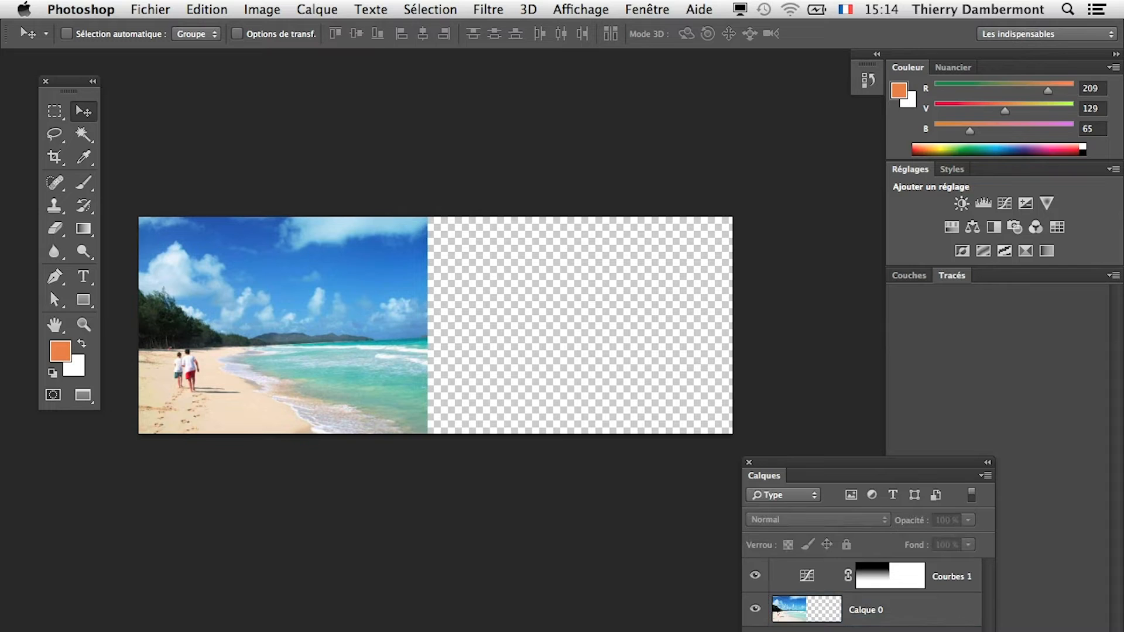
pyautogui.click(896, 615)
pyautogui.click(193, 9)
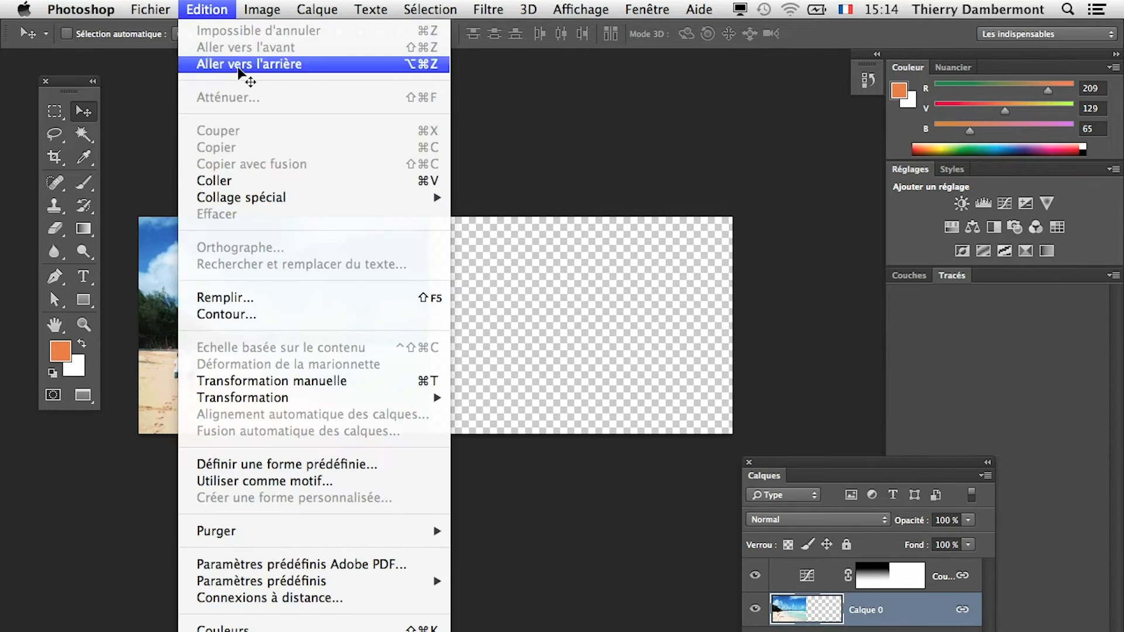
# Step: Select Courbes 1 and Calque 0 together, unlink them and check whether Content-Aware Scale can be applied
pyautogui.click(802, 582)
pyautogui.click(806, 580)
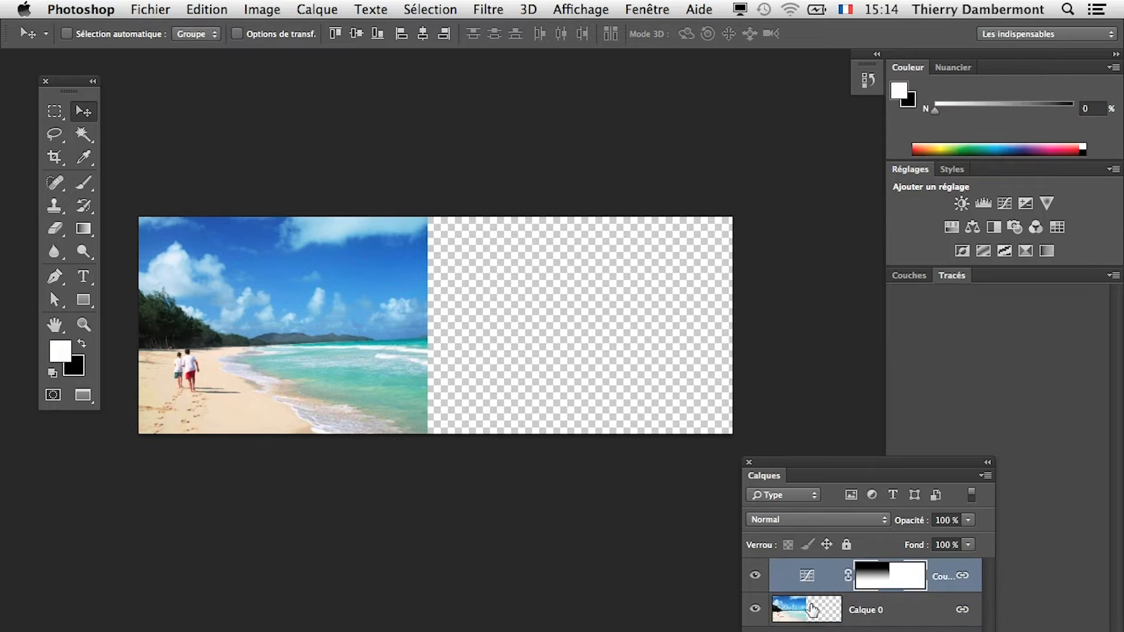
pyautogui.click(811, 609)
pyautogui.click(808, 582)
pyautogui.keyDown('shift'); pyautogui.click(810, 612); pyautogui.keyUp('shift')
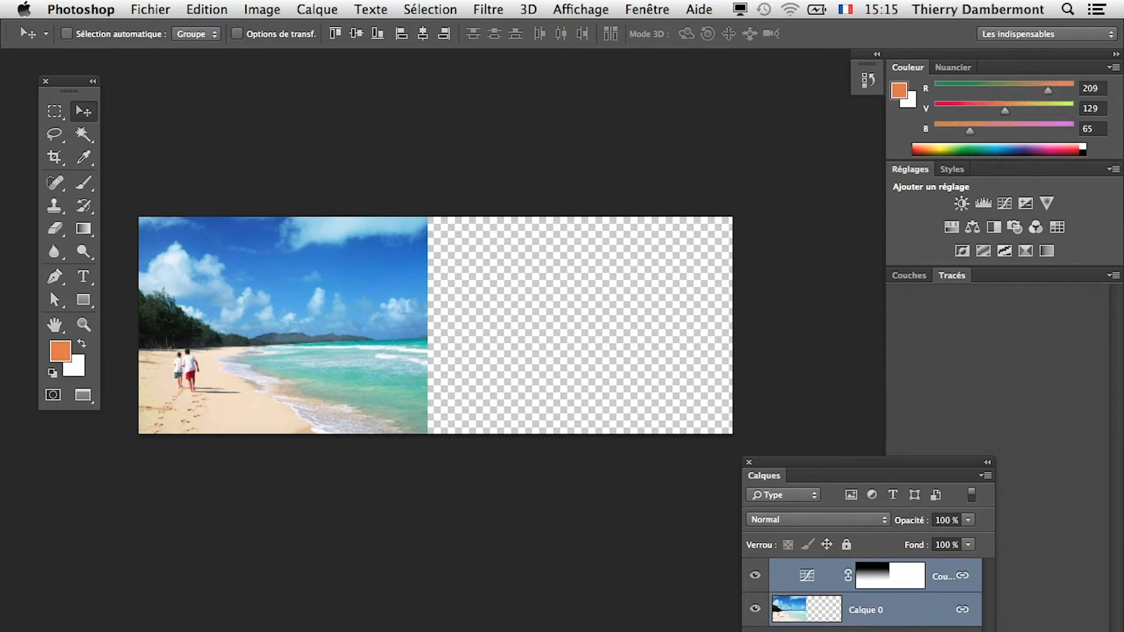
pyautogui.press('super+z')
pyautogui.click(194, 8)
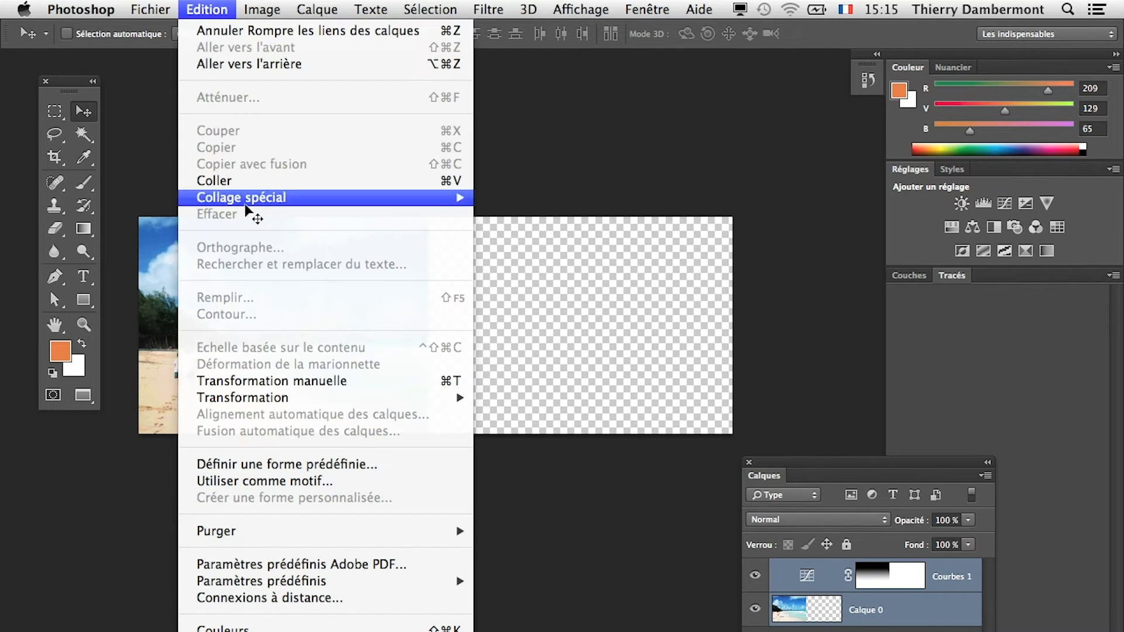
pyautogui.press('Escape')
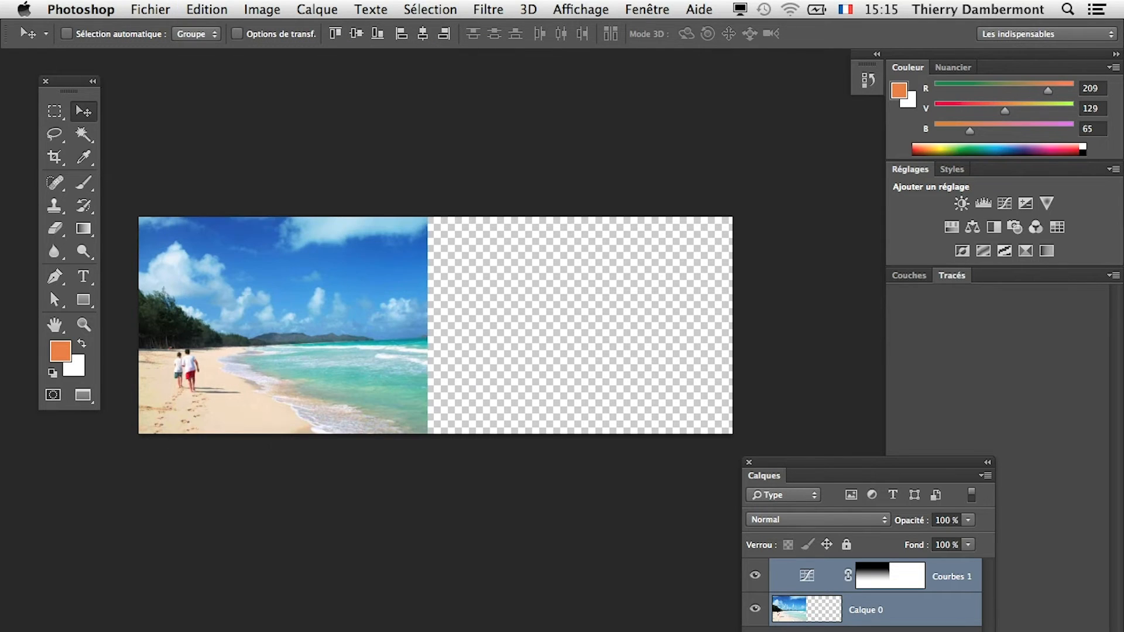
# Step: Try to convert the relinked Courbes 1 and Calque 0 layers into one smart object, and undo the conversion
pyautogui.press('super+z')
pyautogui.rightClick(895, 612)
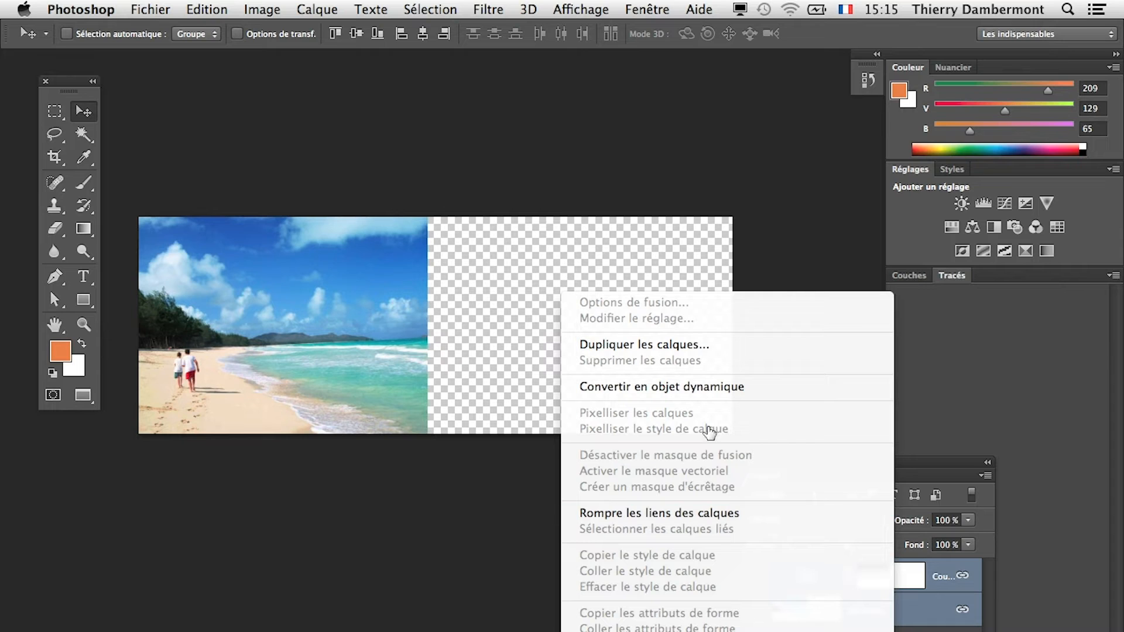
pyautogui.click(700, 388)
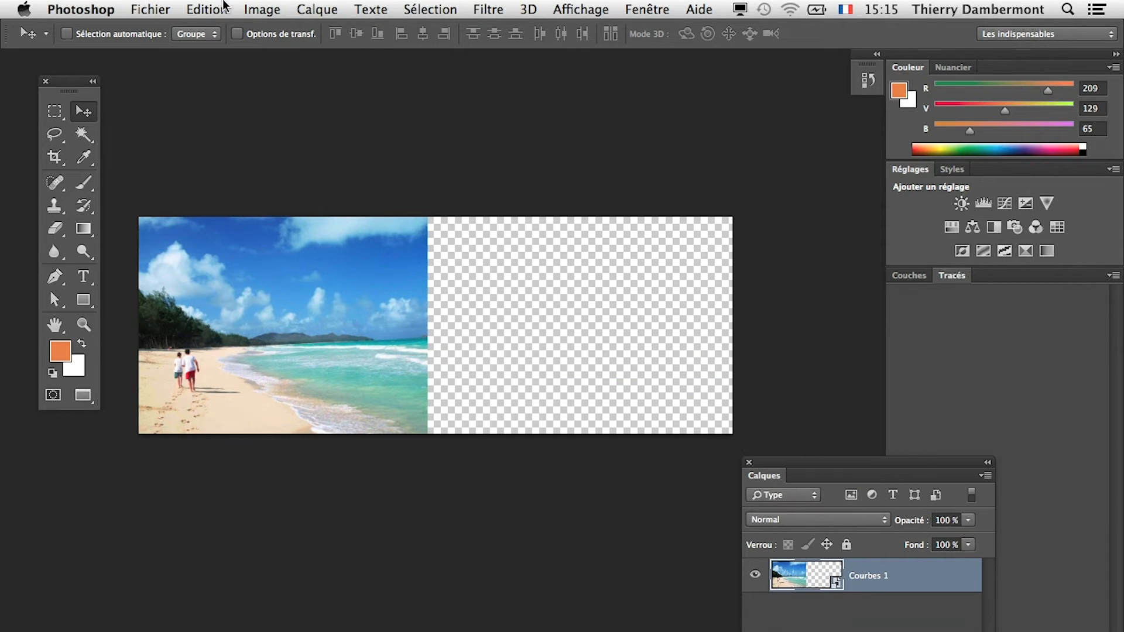
pyautogui.click(218, 8)
pyautogui.click(217, 7)
pyautogui.press('super+z')
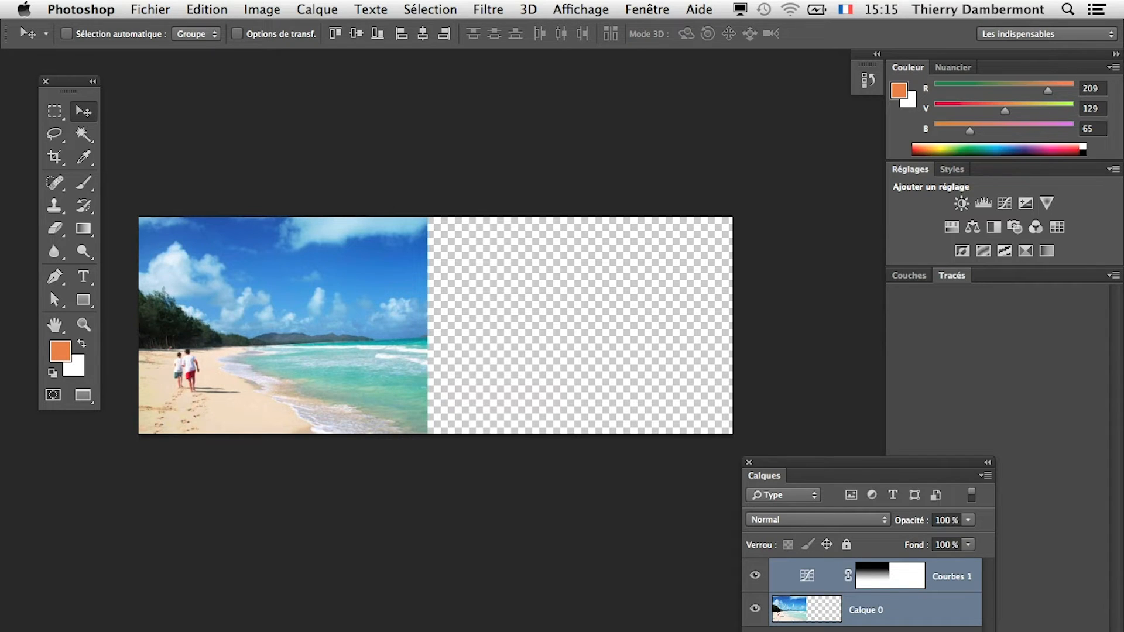
# Step: Select only the unlinked Calque 0 and check whether Content-Aware Scale is available for it
pyautogui.click(872, 616)
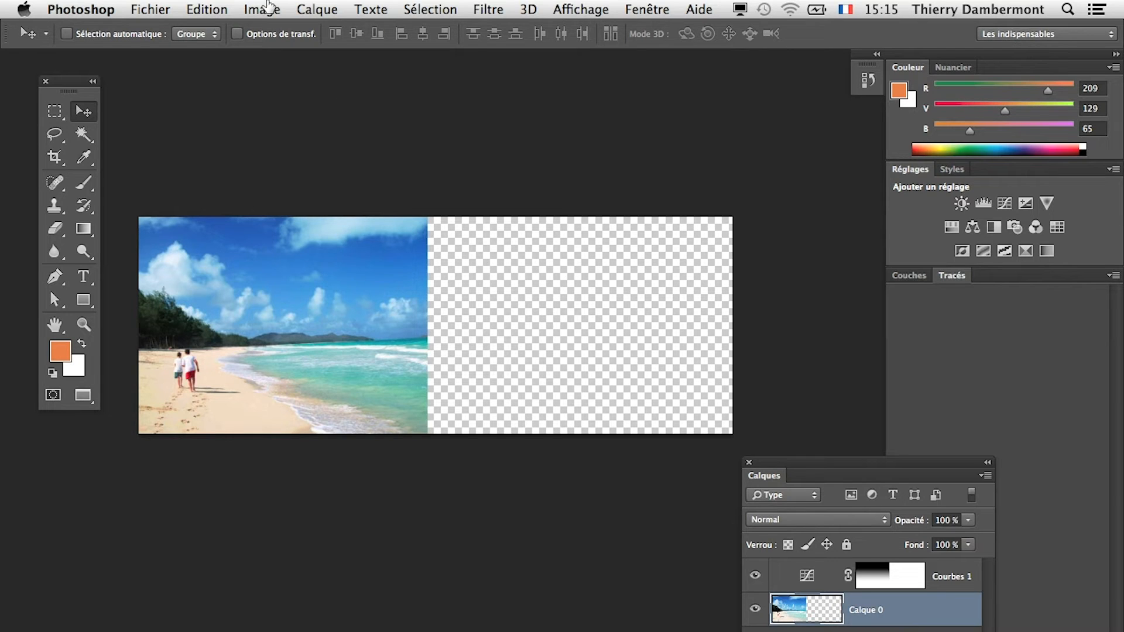
pyautogui.click(218, 7)
pyautogui.click(218, 6)
# Step: Link Courbes 1 and Calque 0 again to compare the availability of Content-Aware Scale, and undo the link
pyautogui.keyDown('shift'); pyautogui.click(972, 578); pyautogui.keyUp('shift')
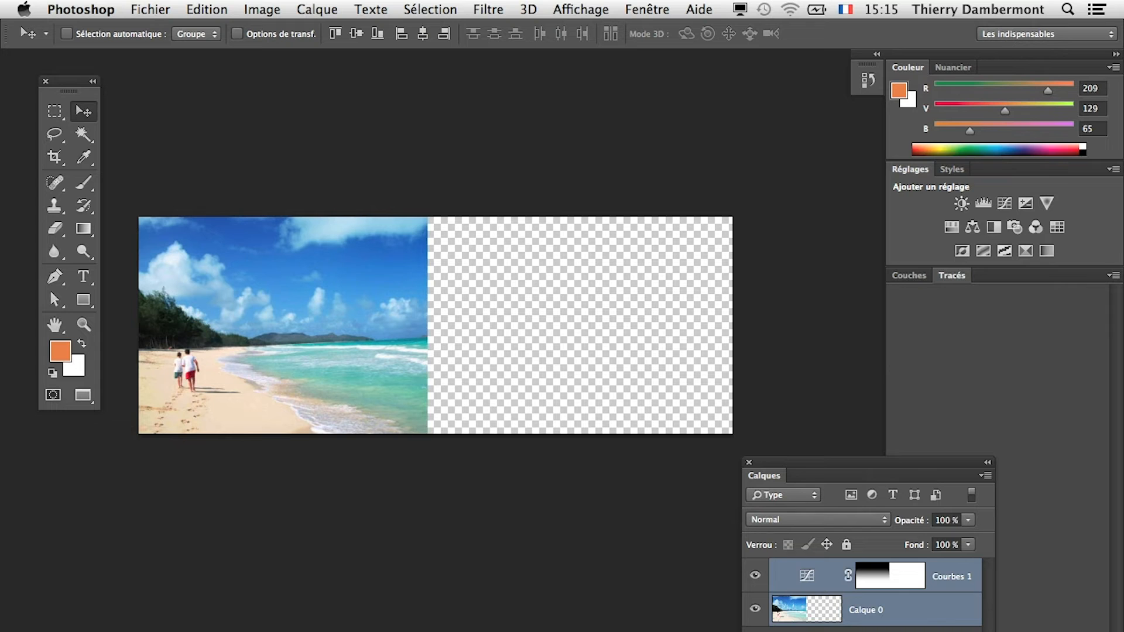
pyautogui.click(806, 631)
pyautogui.click(226, 7)
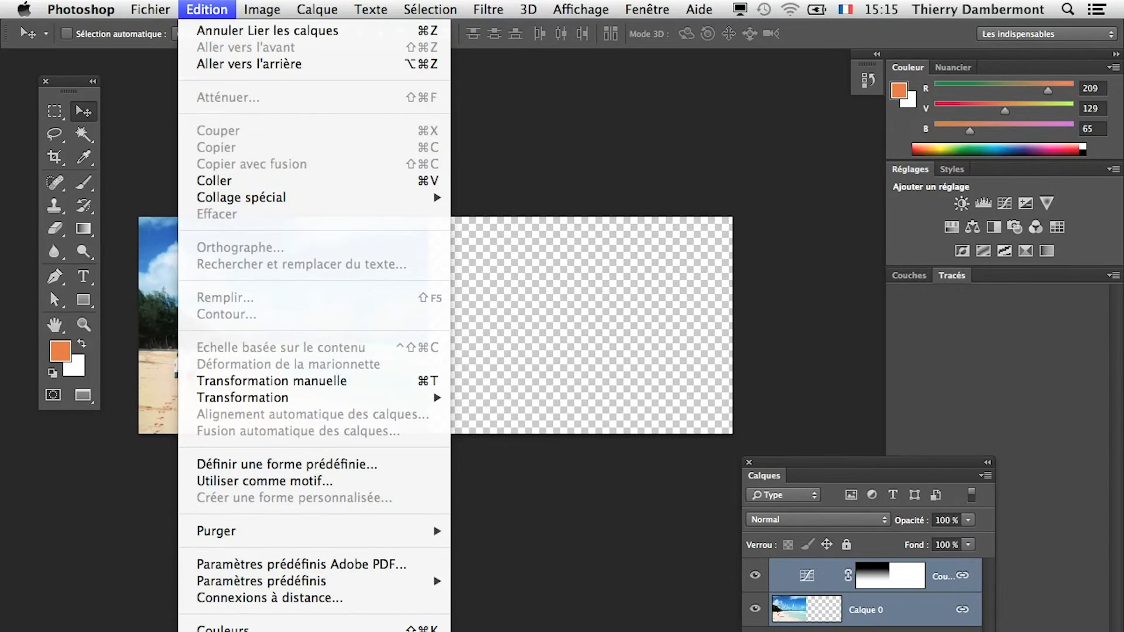
pyautogui.press('super+z')
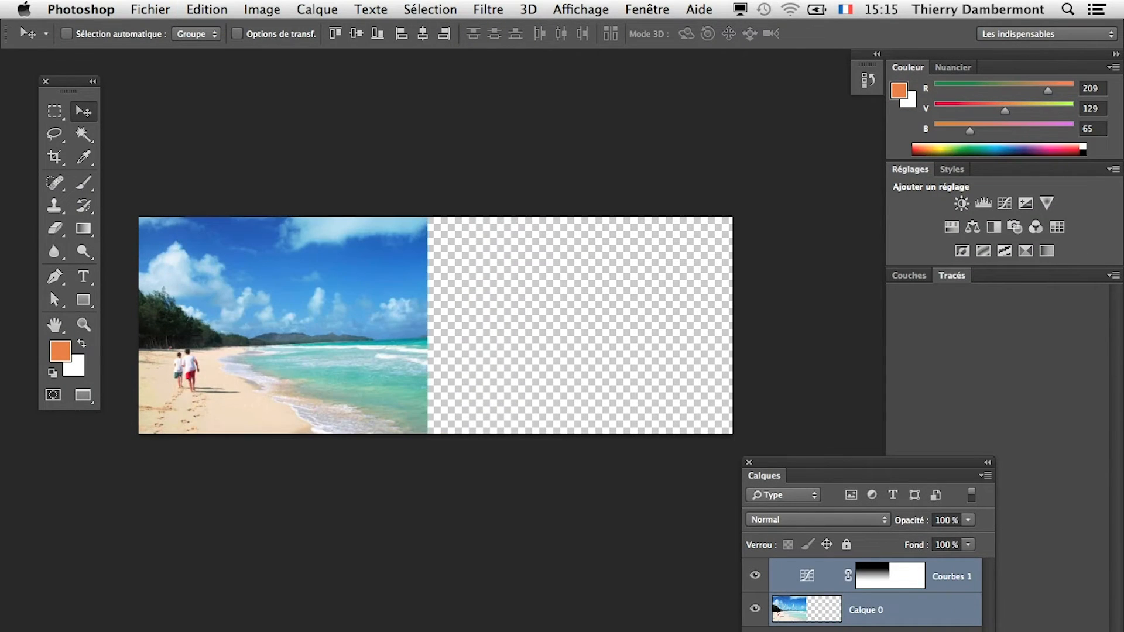
# Step: Start Content-Aware Scale on Calque 0 alone and try compressing the photo horizontally to about 21.52 cm
pyautogui.click(867, 631)
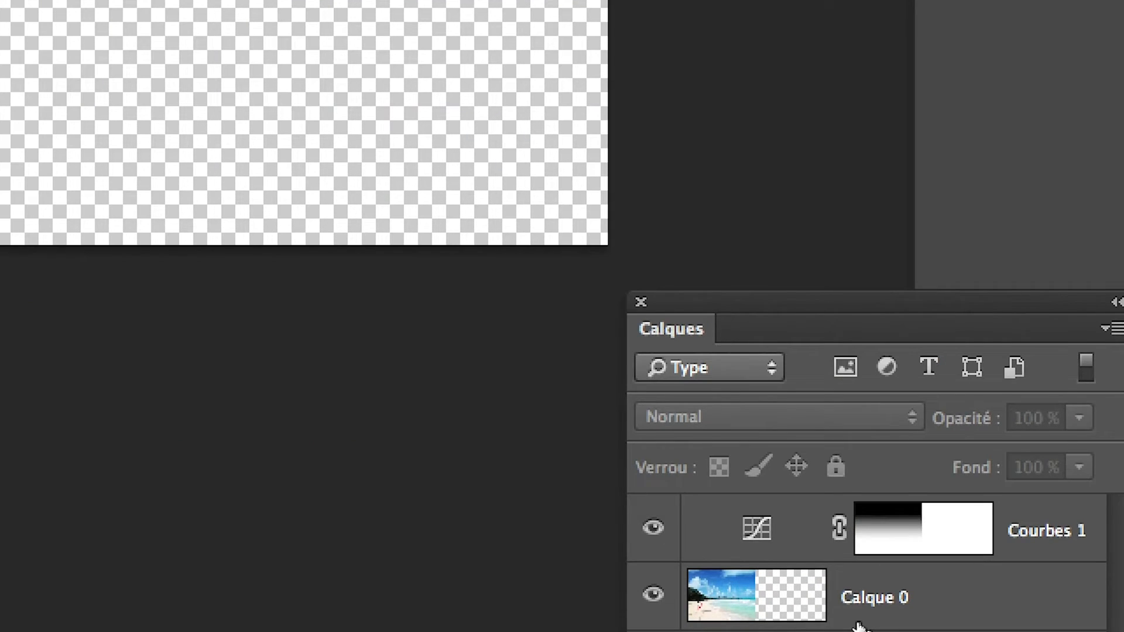
pyautogui.click(858, 627)
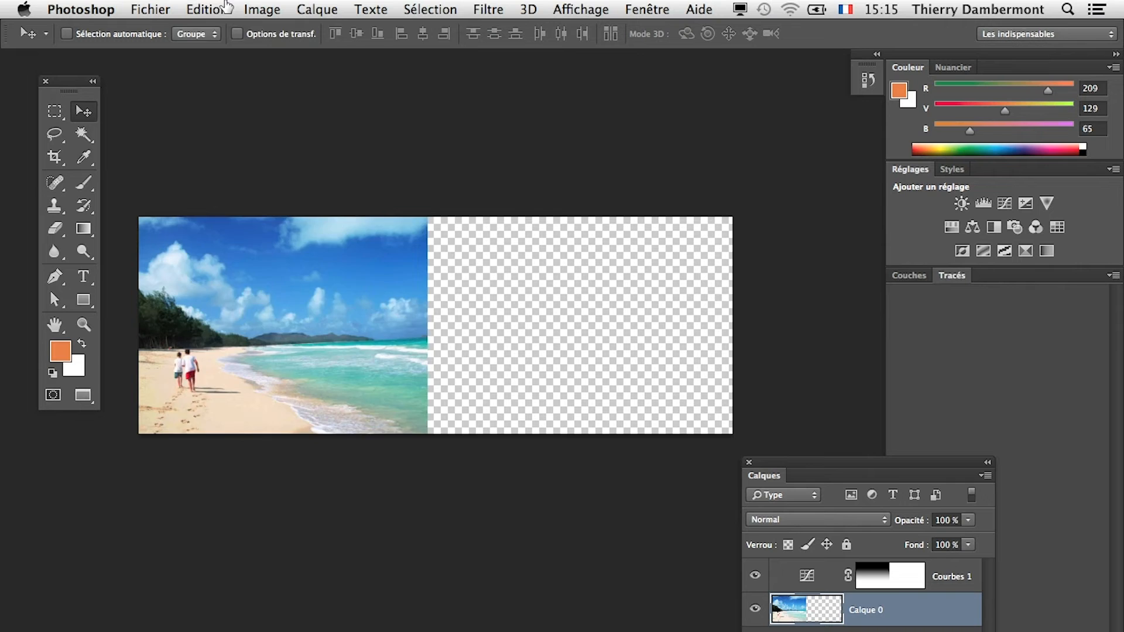
pyautogui.click(226, 6)
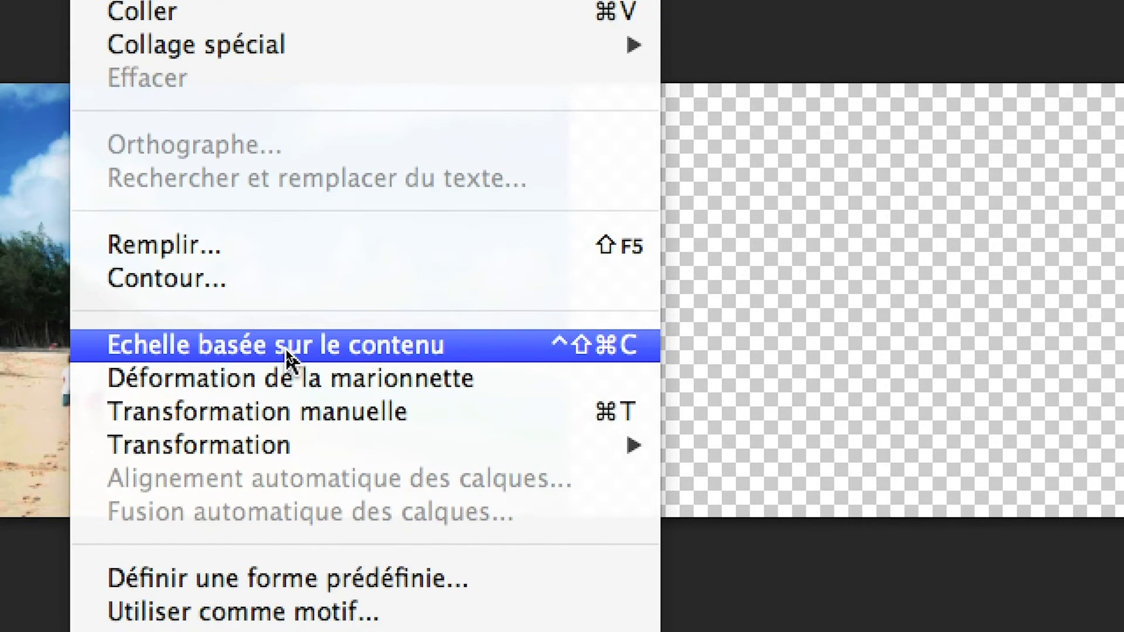
pyautogui.click(286, 349)
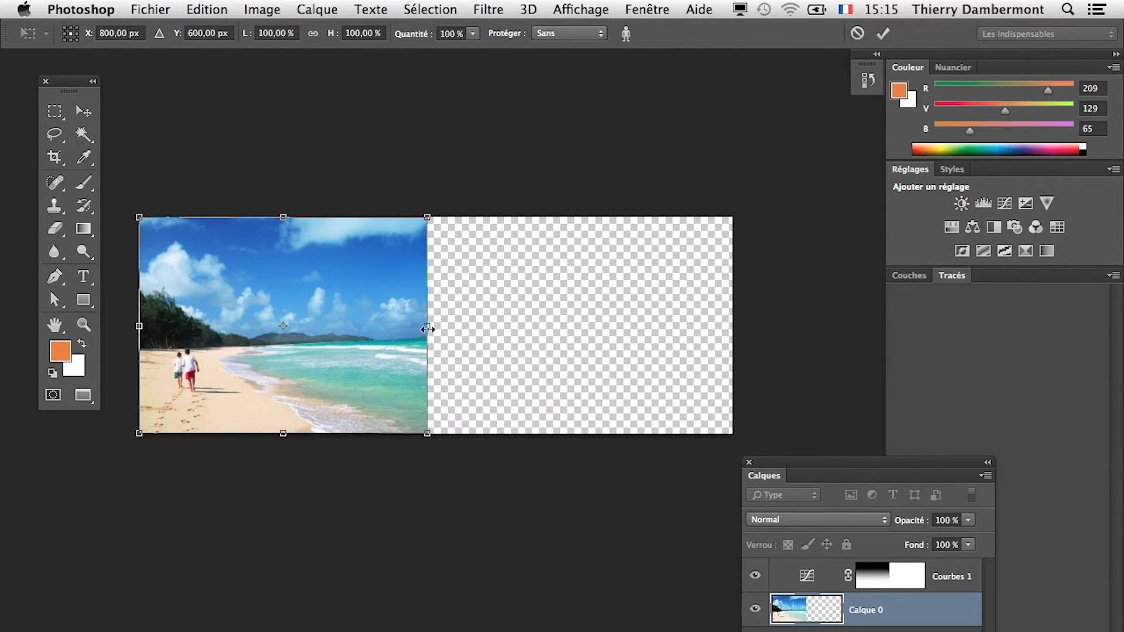
pyautogui.moveTo(428, 330); pyautogui.dragTo(511, 311)
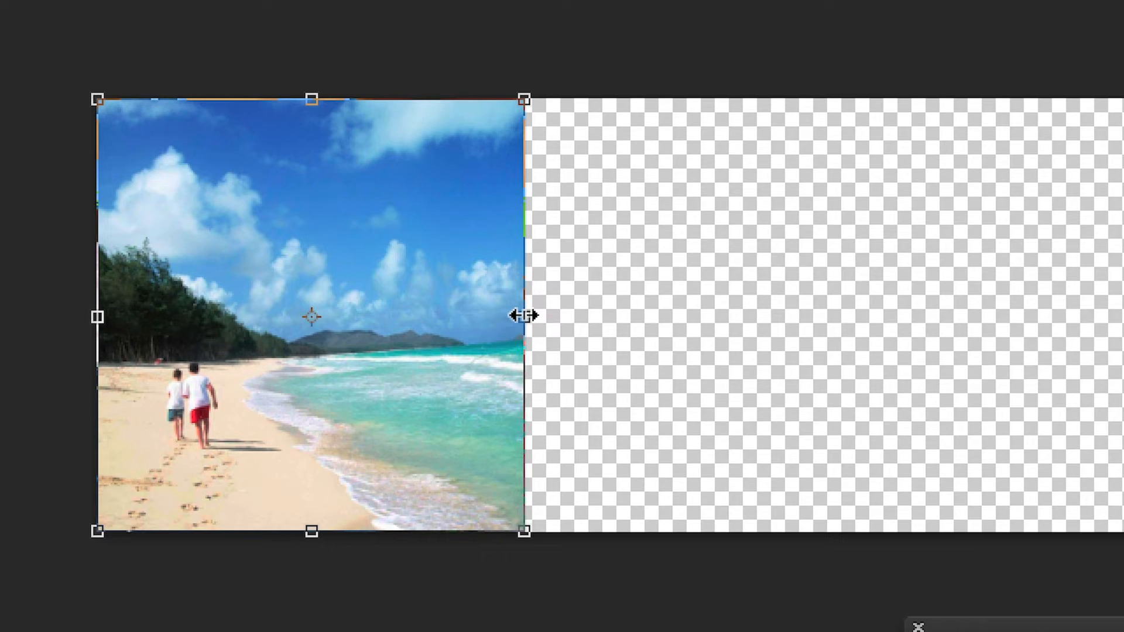
pyautogui.moveTo(524, 316); pyautogui.dragTo(308, 316)
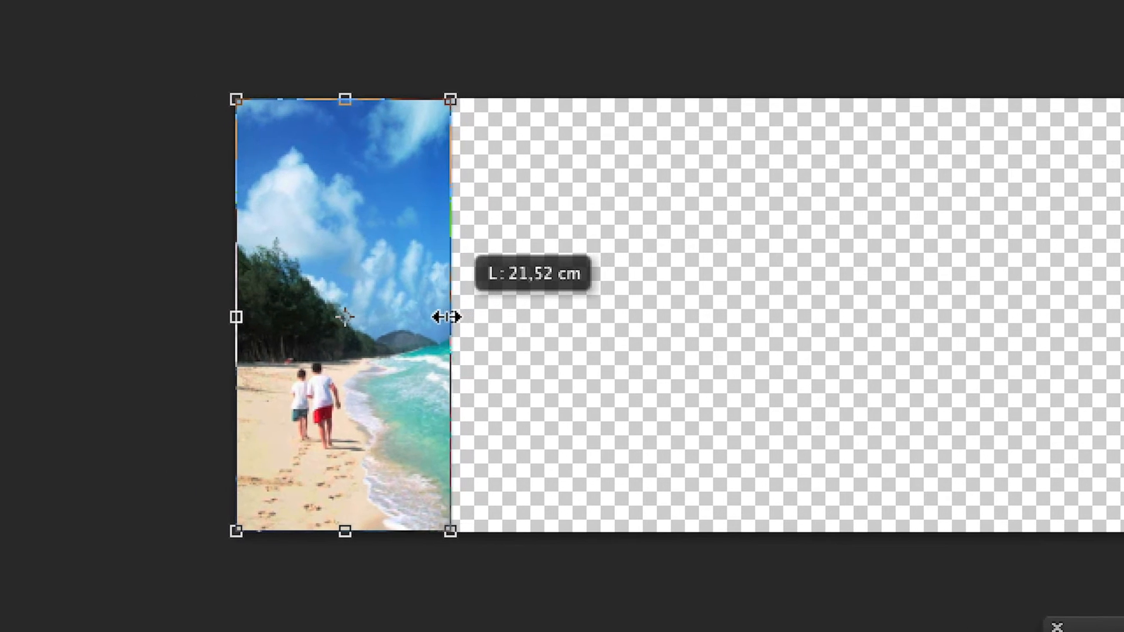
# Step: Widen Calque 0 to about 206.75 % with Content-Aware Scale so the photo fills the extended canvas
pyautogui.moveTo(447, 317); pyautogui.dragTo(816, 345)
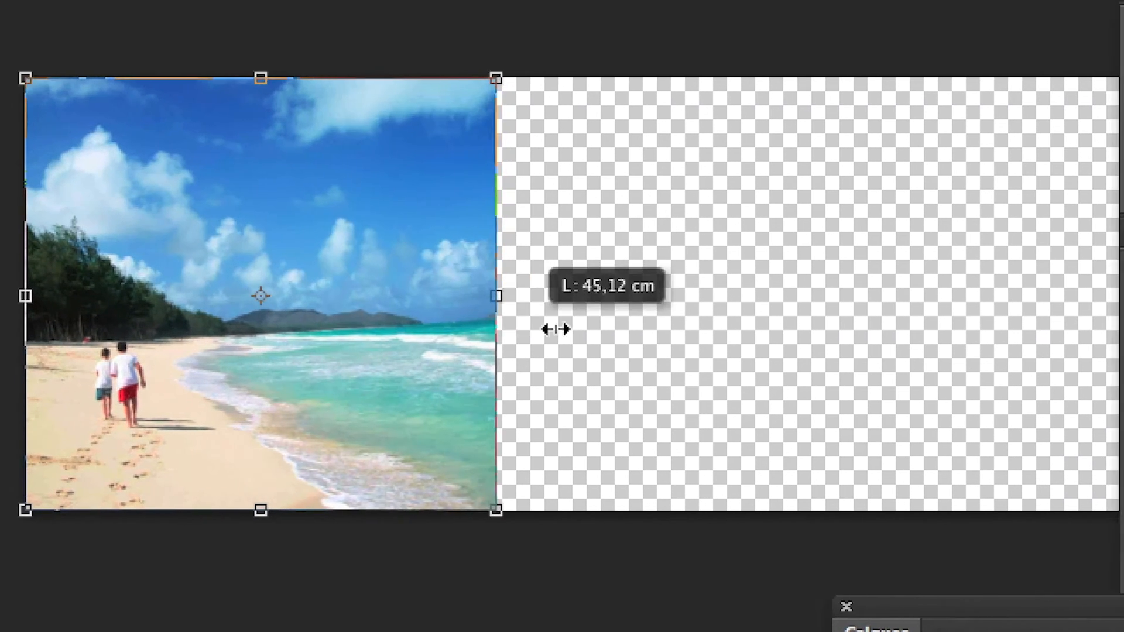
pyautogui.moveTo(556, 329); pyautogui.dragTo(1123, 259)
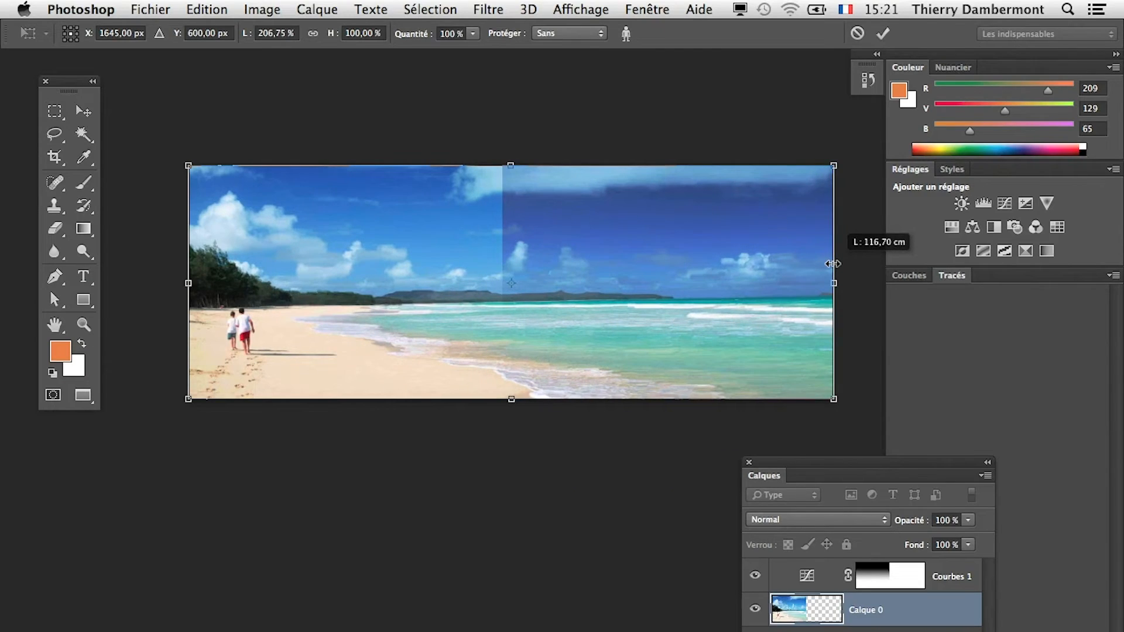
pyautogui.moveTo(834, 264); pyautogui.dragTo(833, 264)
pyautogui.press('Return')
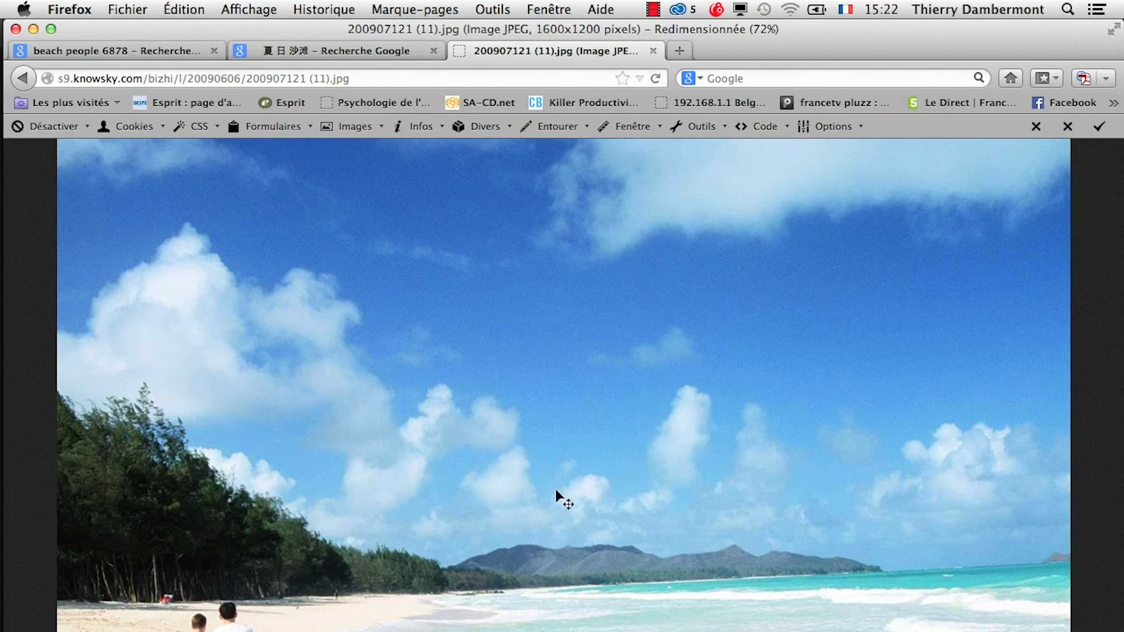
# Step: Return to Photoshop and stretch the Courbes 1 layer mask to 205.81 % width with Free Transform across the whole image
pyautogui.press('super+Tab')
pyautogui.press('super+Tab')
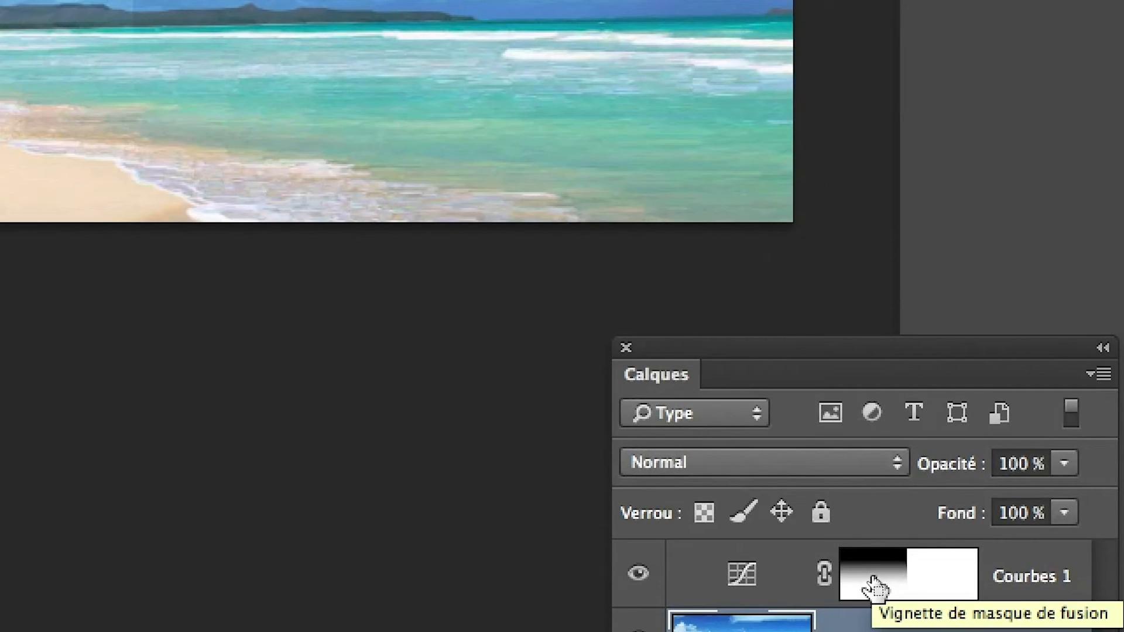
pyautogui.click(878, 582)
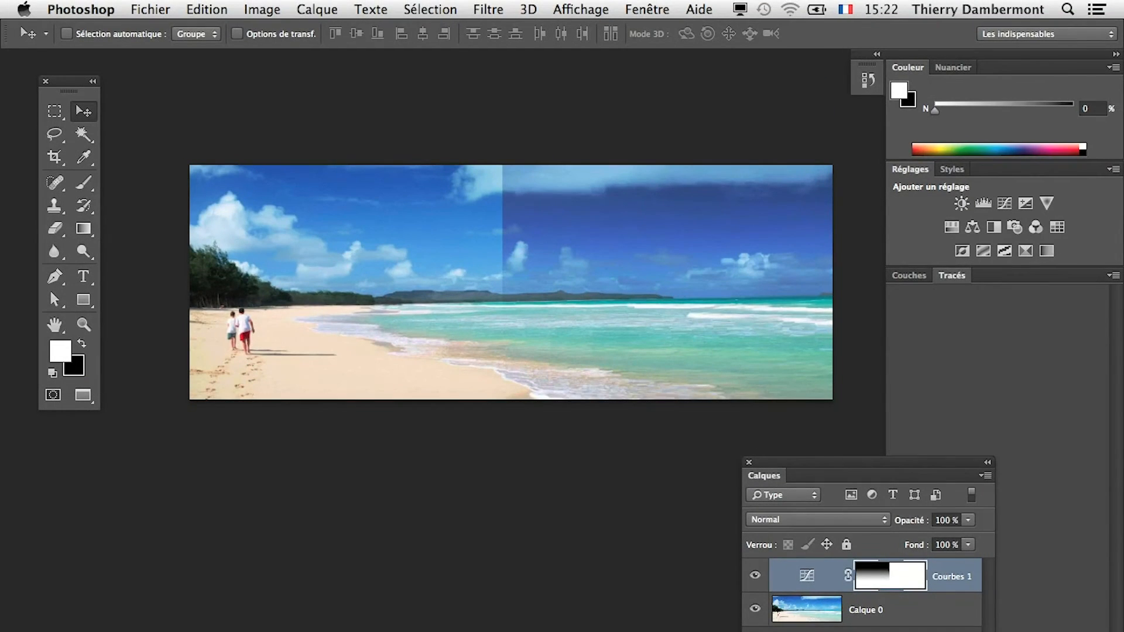
pyautogui.press('super+t')
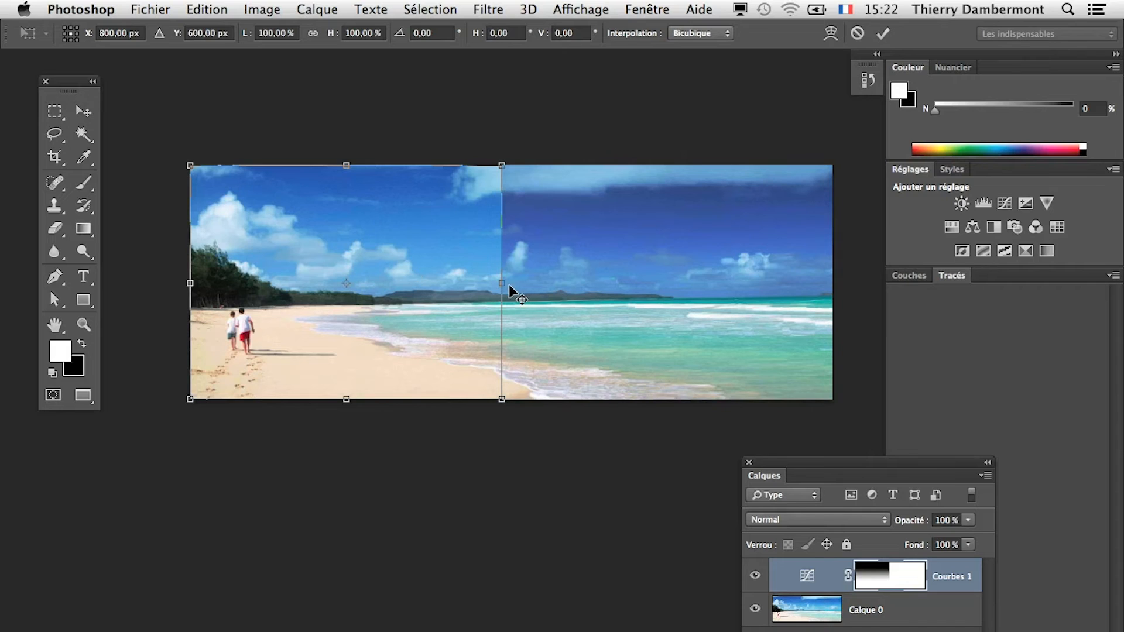
pyautogui.moveTo(502, 284); pyautogui.dragTo(835, 303)
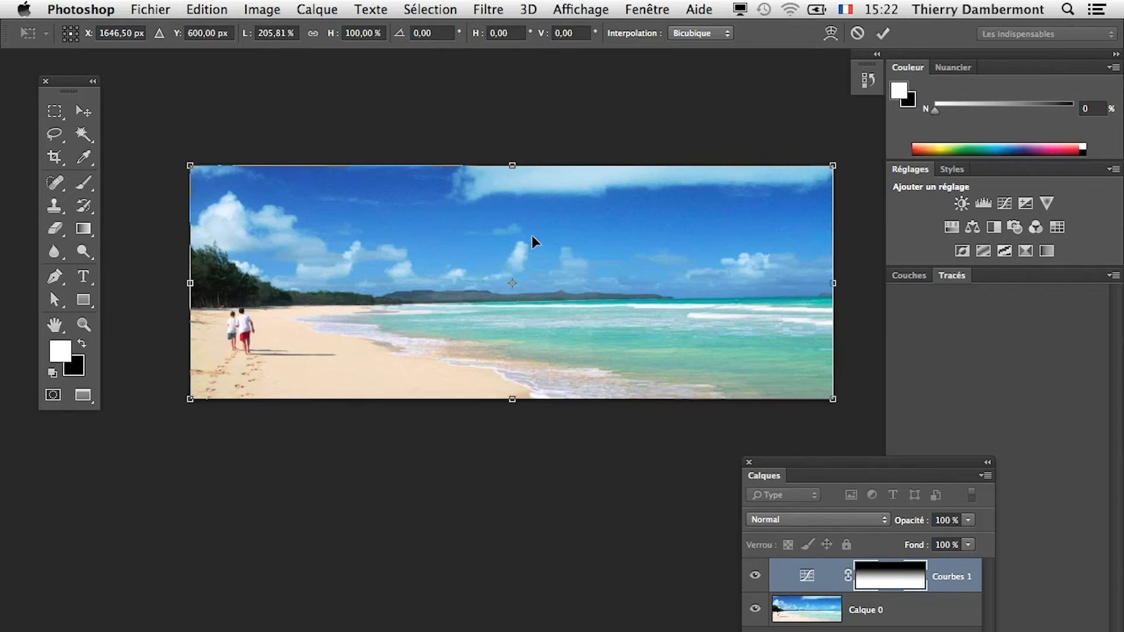
pyautogui.press('Return')
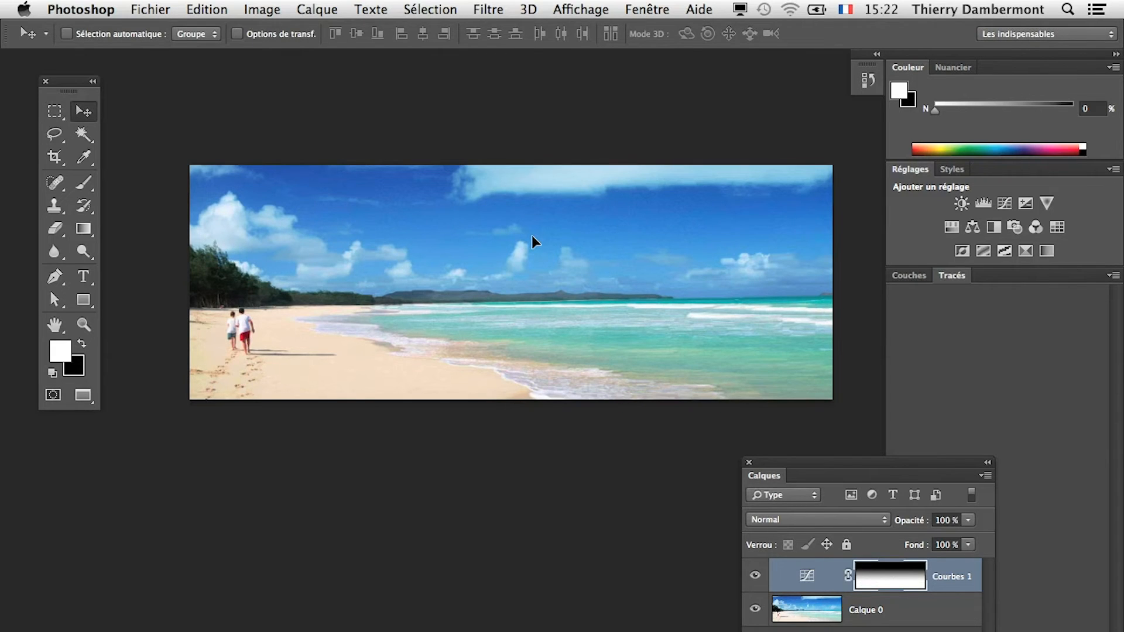
# Step: Save the document under the new name plage-03.psd in Photoshop format with its layers
pyautogui.click(151, 10)
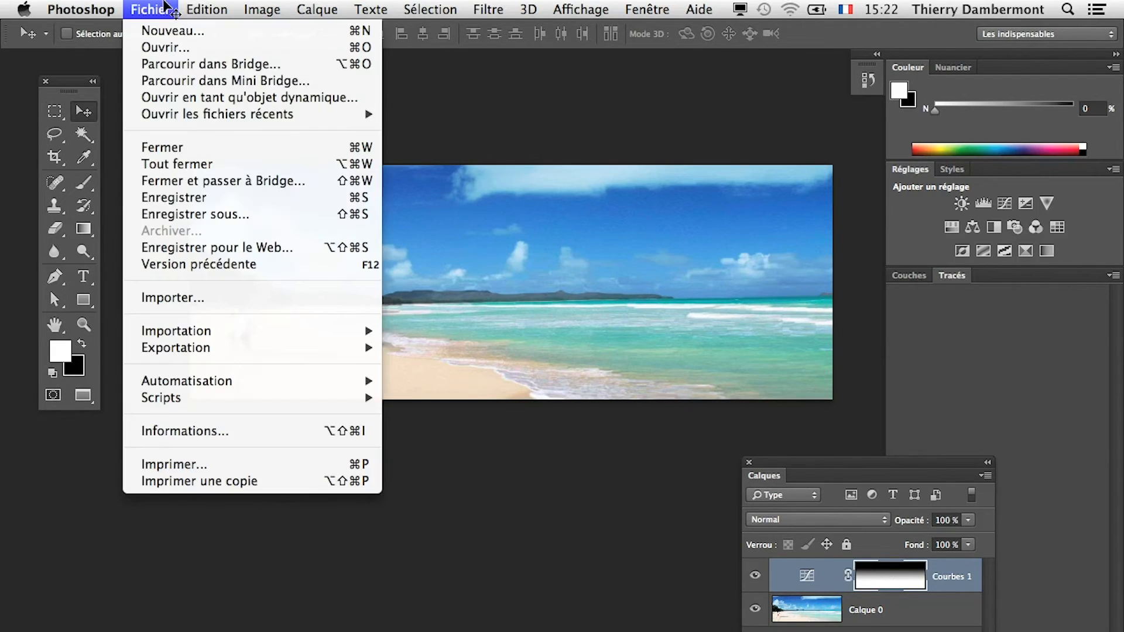
pyautogui.click(206, 215)
pyautogui.click(542, 155)
pyautogui.press('BackSpace')
pyautogui.write('2')
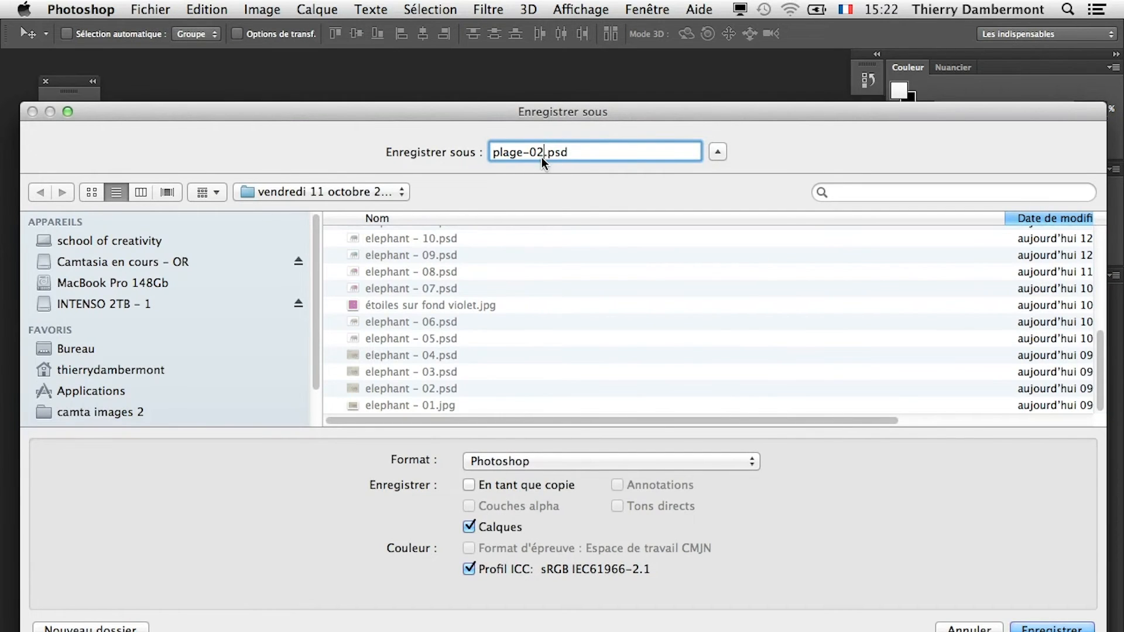
pyautogui.moveTo(537, 152); pyautogui.dragTo(543, 153)
pyautogui.write('3')
pyautogui.click(1052, 627)
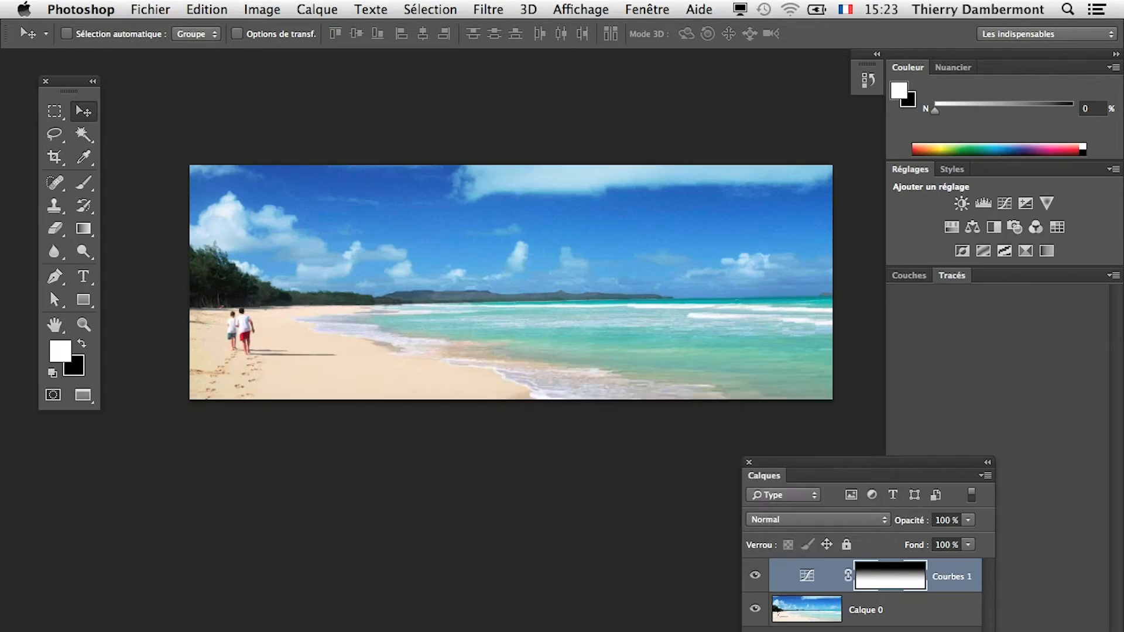
# Step: Select Calque 0 and draw a loose lasso selection around the two walkers on the beach
pyautogui.click(817, 393)
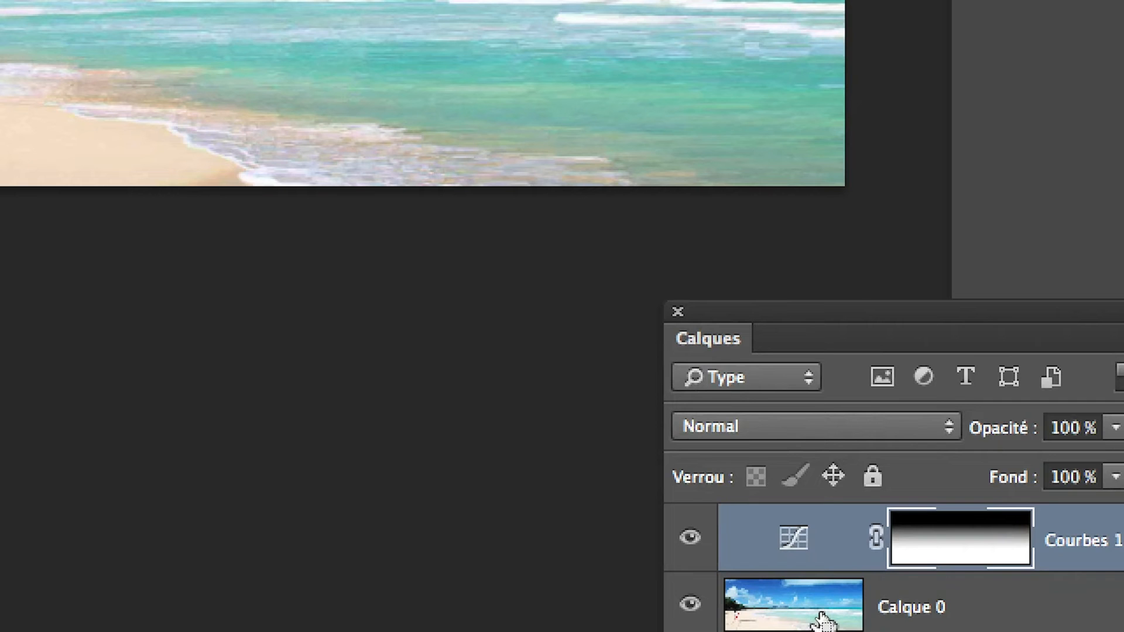
pyautogui.click(823, 621)
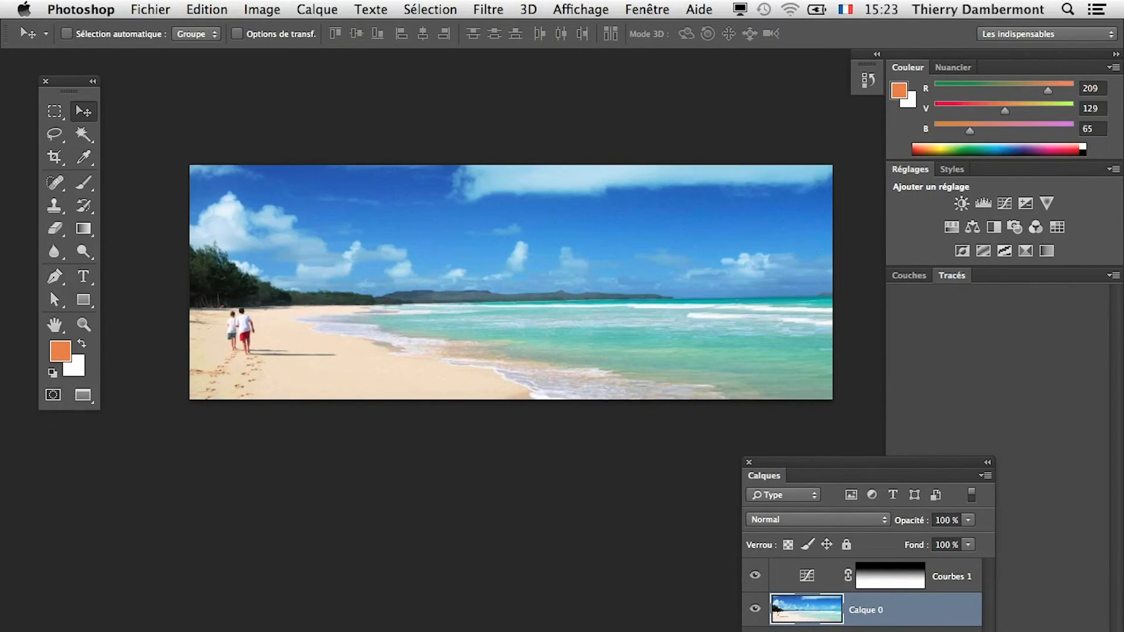
pyautogui.scroll(5, 247, 355)
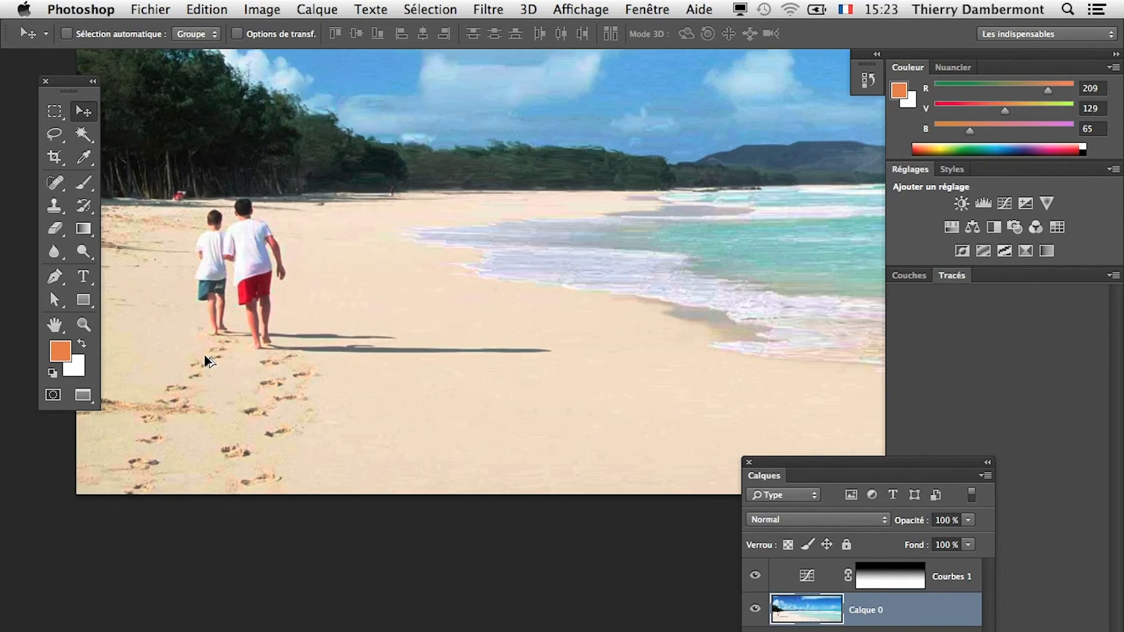
pyautogui.scroll(4, 281, 334)
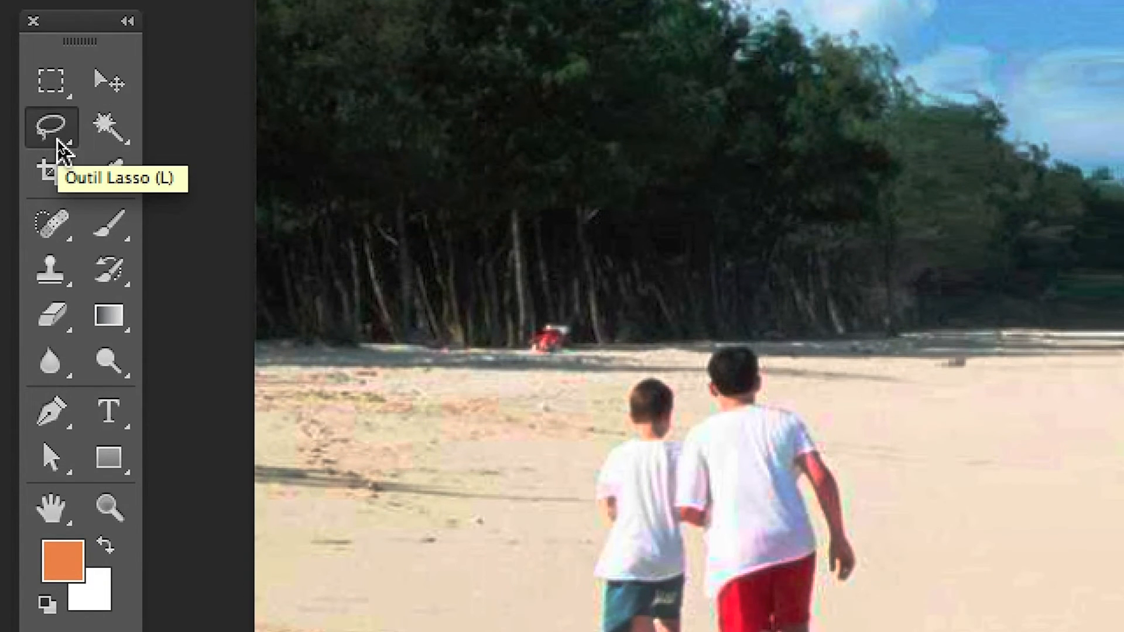
pyautogui.click(58, 146)
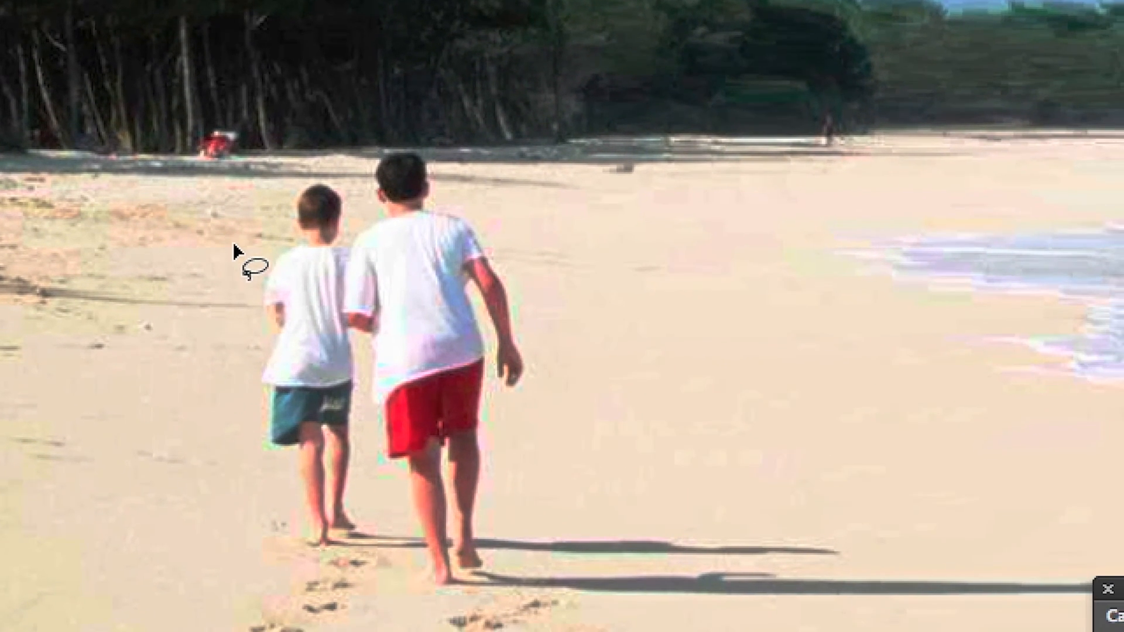
pyautogui.moveTo(233, 249)
pyautogui.mouseDown()
pyautogui.moveTo(223, 356)
pyautogui.moveTo(323, 389)
pyautogui.moveTo(410, 264)
pyautogui.moveTo(421, 135)
pyautogui.moveTo(350, 0)
pyautogui.moveTo(226, 0)
pyautogui.mouseUp()
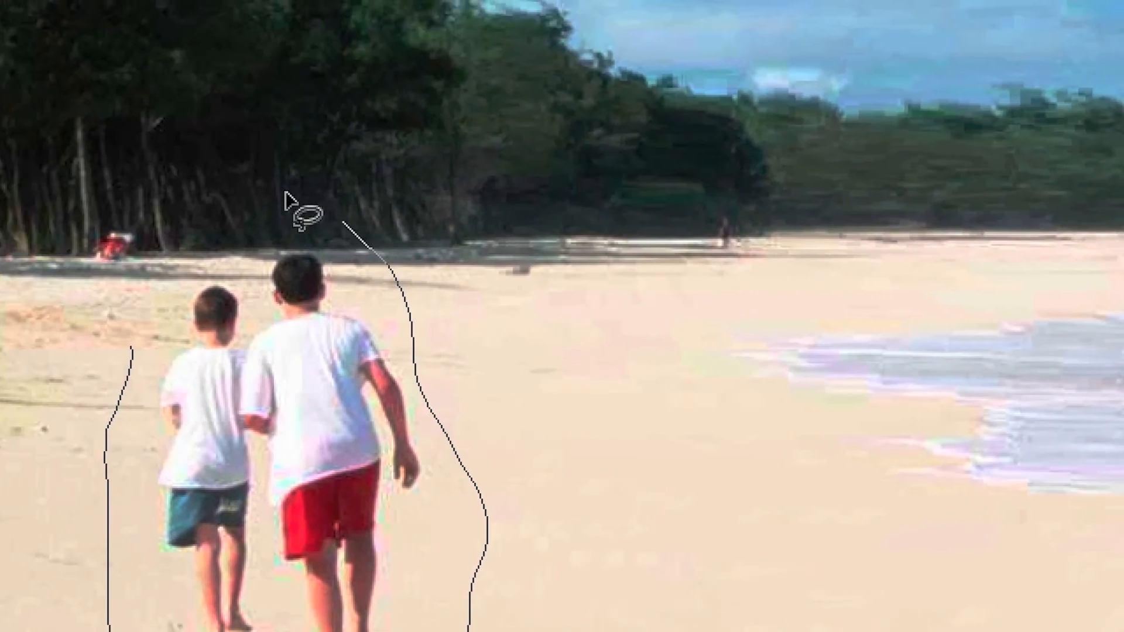
pyautogui.moveTo(285, 193)
pyautogui.mouseDown()
pyautogui.moveTo(191, 262)
pyautogui.moveTo(134, 347)
pyautogui.mouseUp()
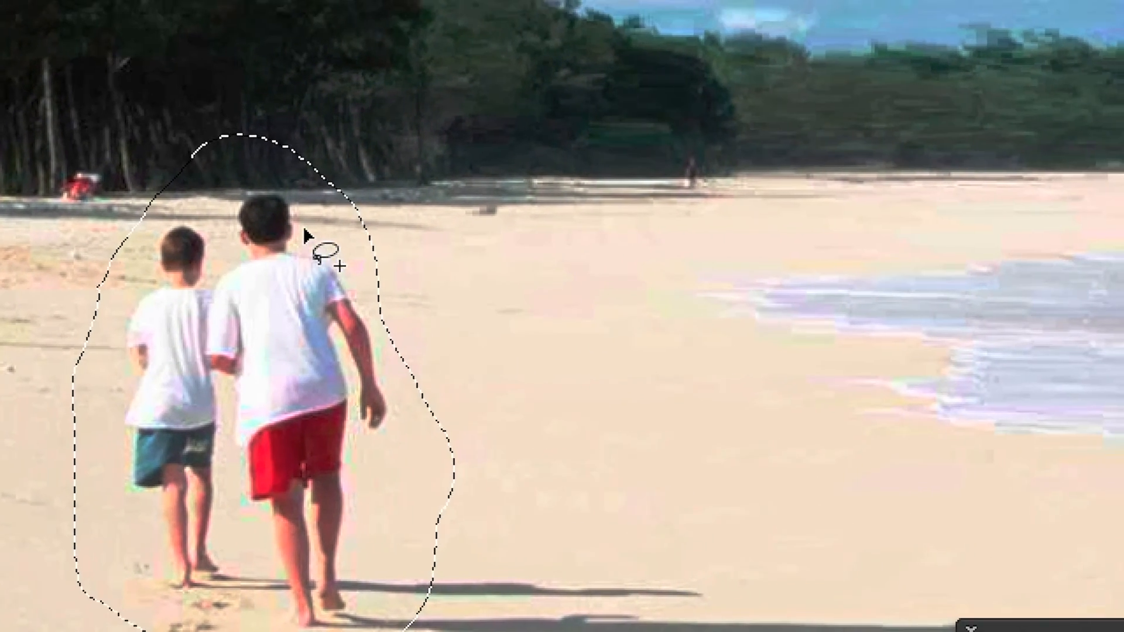
# Step: Trim the lasso selection by subtracting excess sand beside the taller walker's legs and around the lower-left edge
pyautogui.moveTo(327, 231)
pyautogui.mouseDown()
pyautogui.moveTo(351, 281)
pyautogui.moveTo(322, 283)
pyautogui.mouseUp()
pyautogui.moveTo(409, 303); pyautogui.dragTo(343, 385)
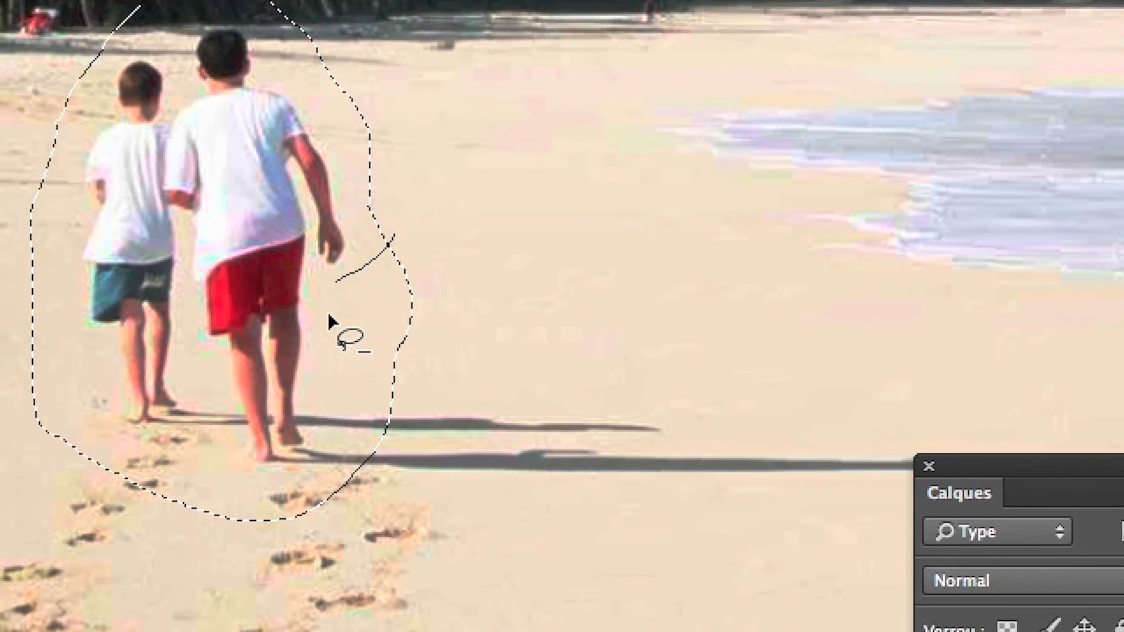
pyautogui.moveTo(329, 321)
pyautogui.mouseDown()
pyautogui.moveTo(394, 519)
pyautogui.moveTo(494, 316)
pyautogui.moveTo(399, 263)
pyautogui.mouseUp()
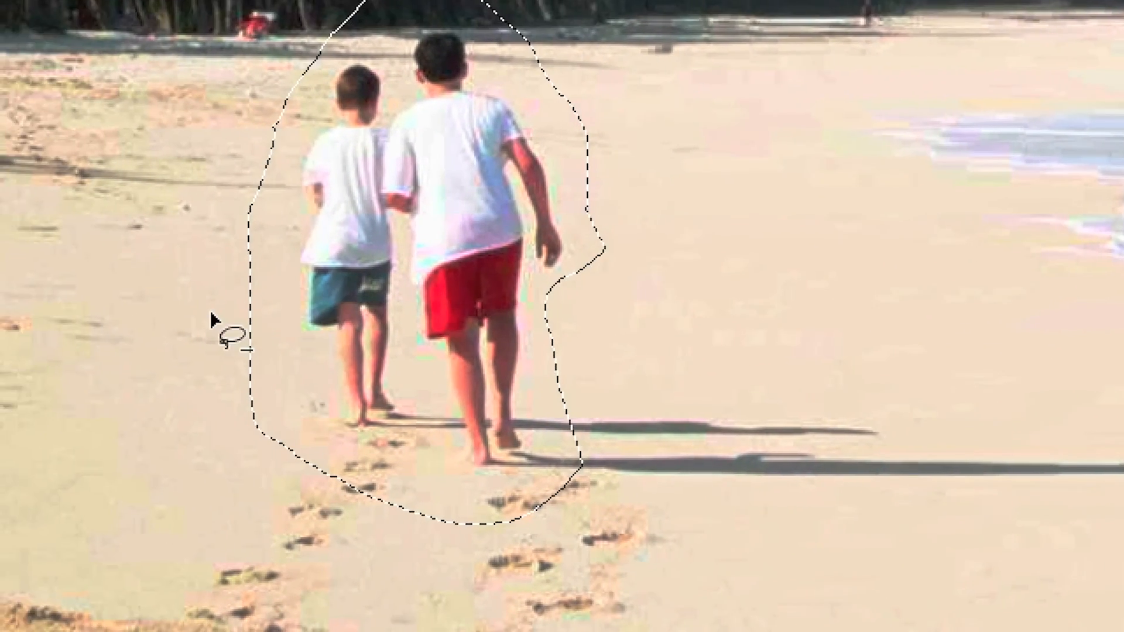
pyautogui.moveTo(129, 330)
pyautogui.mouseDown()
pyautogui.moveTo(274, 521)
pyautogui.moveTo(390, 515)
pyautogui.mouseUp()
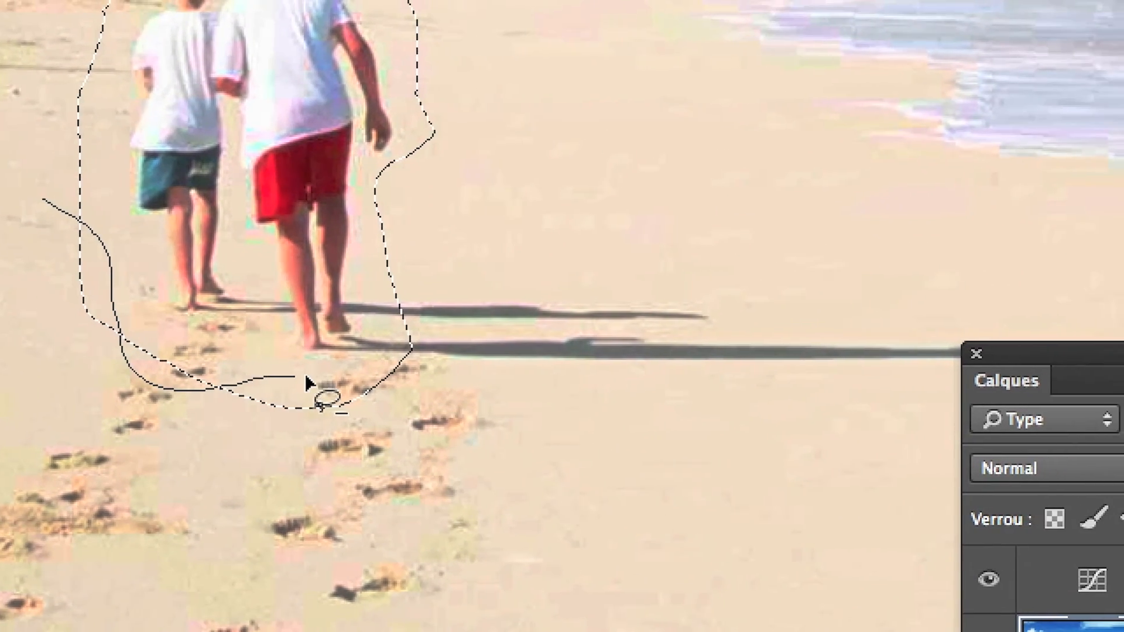
pyautogui.moveTo(306, 383)
pyautogui.mouseDown()
pyautogui.moveTo(384, 434)
pyautogui.moveTo(156, 442)
pyautogui.moveTo(118, 389)
pyautogui.mouseUp()
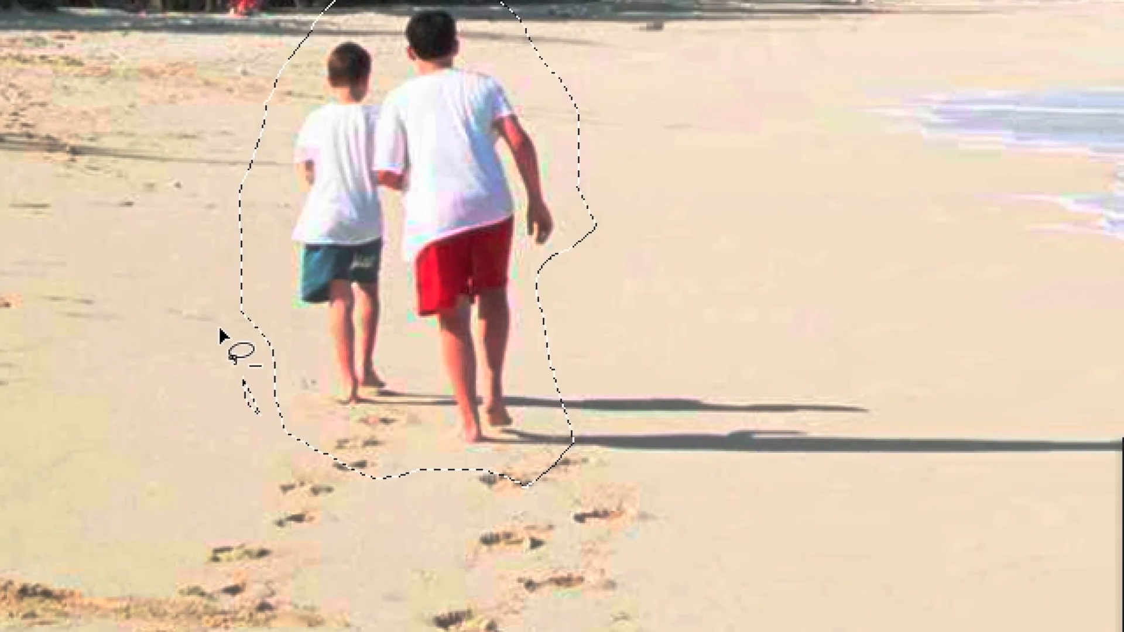
pyautogui.moveTo(225, 336)
pyautogui.mouseDown()
pyautogui.moveTo(272, 394)
pyautogui.moveTo(240, 426)
pyautogui.moveTo(216, 333)
pyautogui.mouseUp()
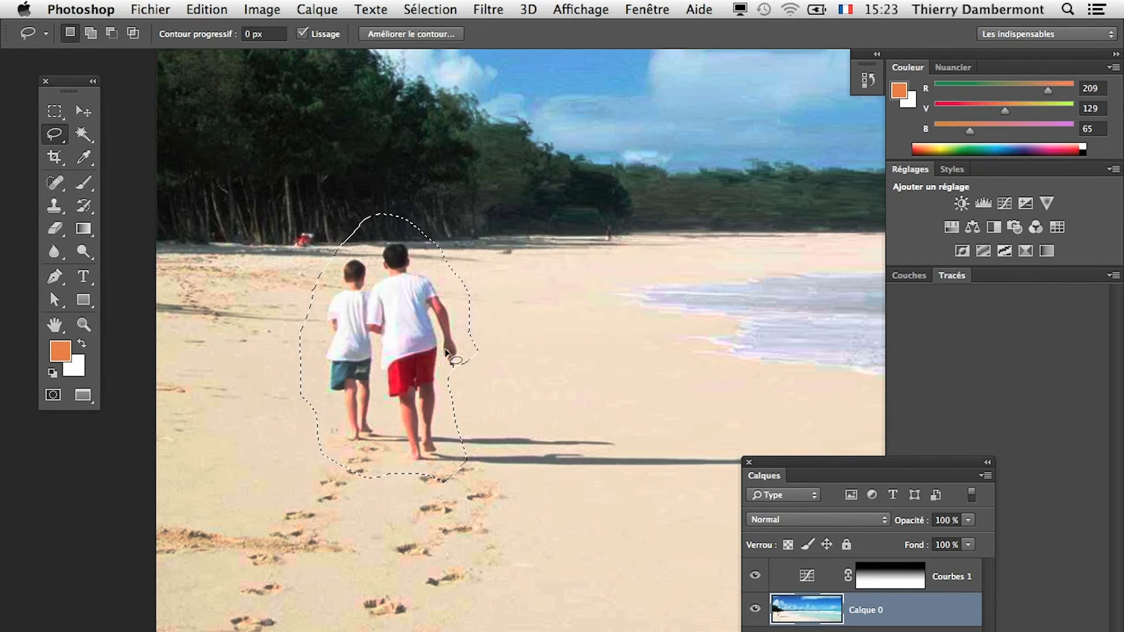
# Step: Duplicate Calque 0 beneath the Courbes 1 layer and rename the original layer "backup"
pyautogui.scroll(-2, 469, 371)
pyautogui.scroll(-1, 468, 372)
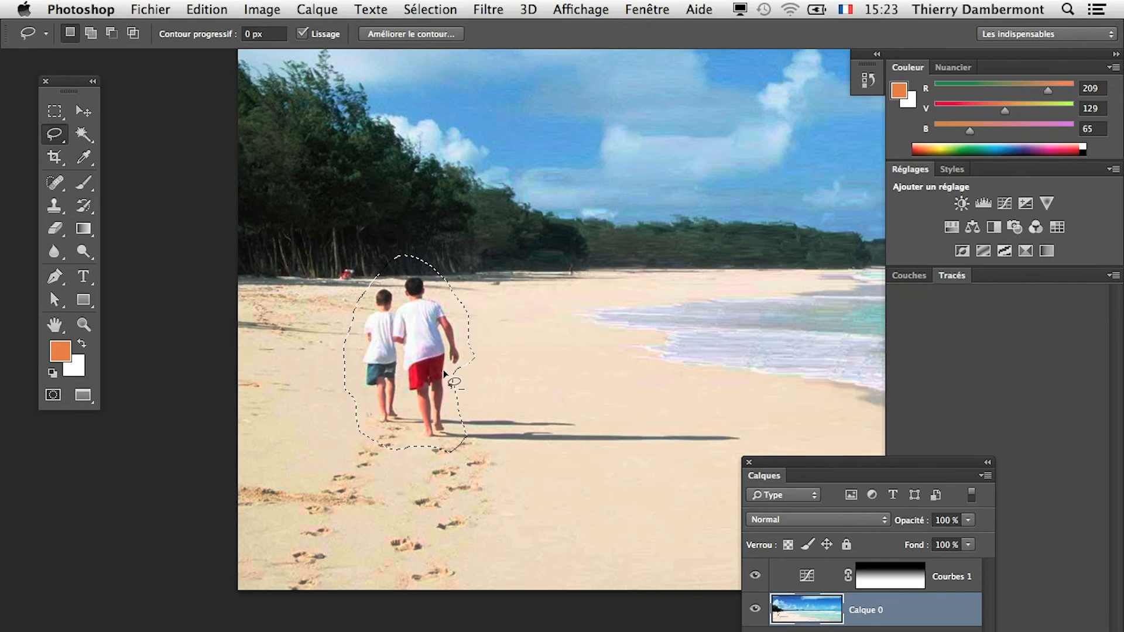
pyautogui.moveTo(438, 376); pyautogui.dragTo(335, 366)
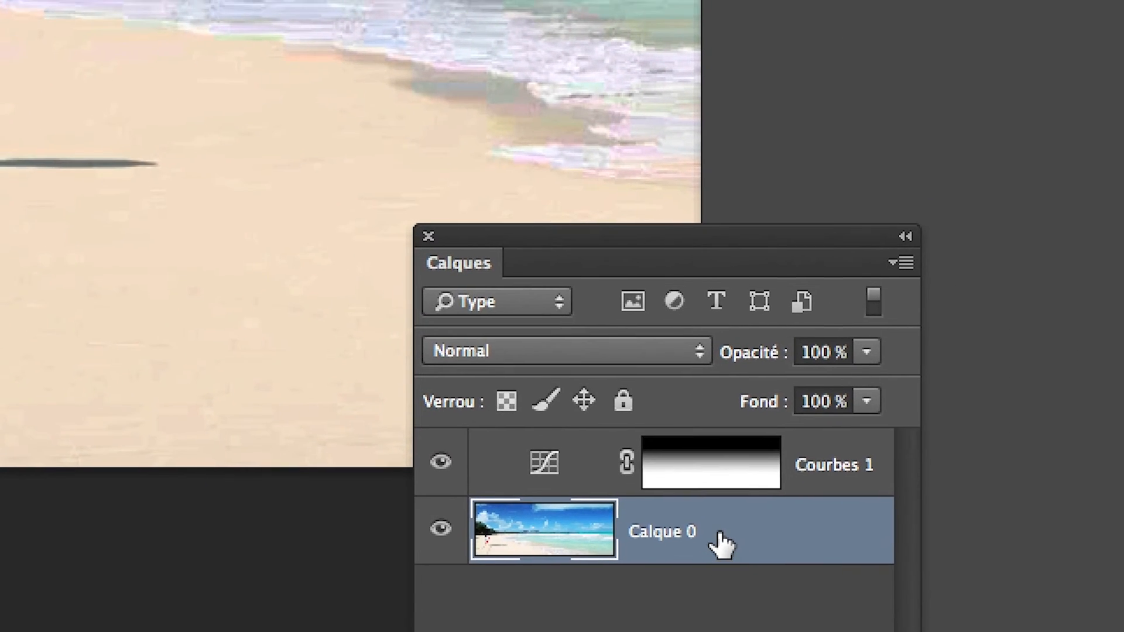
pyautogui.moveTo(820, 631); pyautogui.dragTo(890, 631)
pyautogui.moveTo(744, 596); pyautogui.dragTo(783, 631)
pyautogui.doubleClick(644, 434)
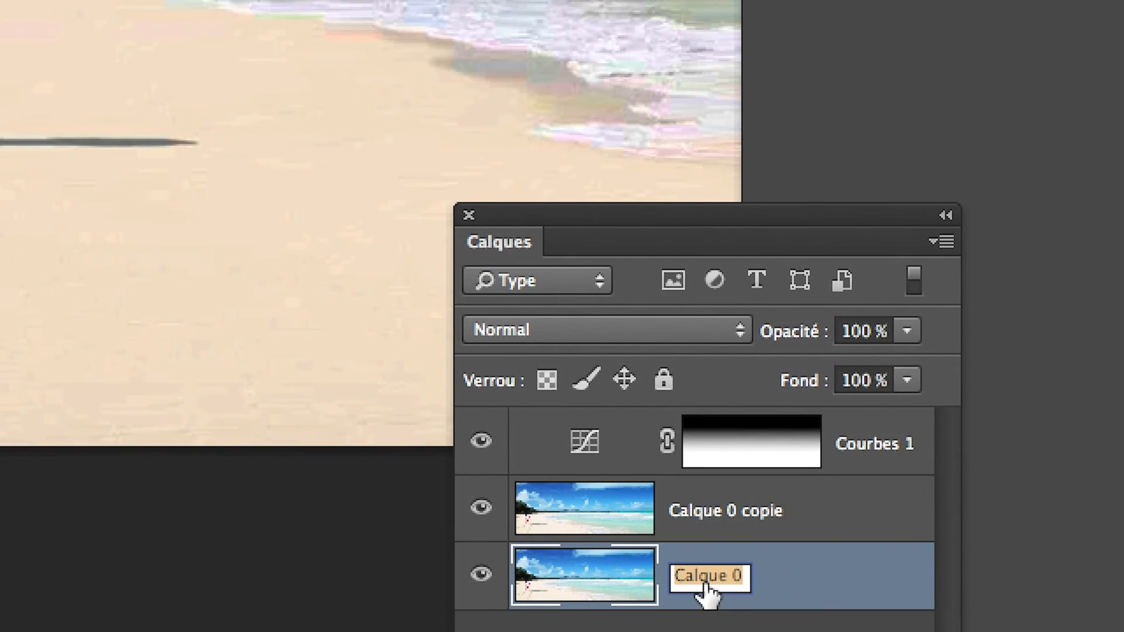
pyautogui.write('backup')
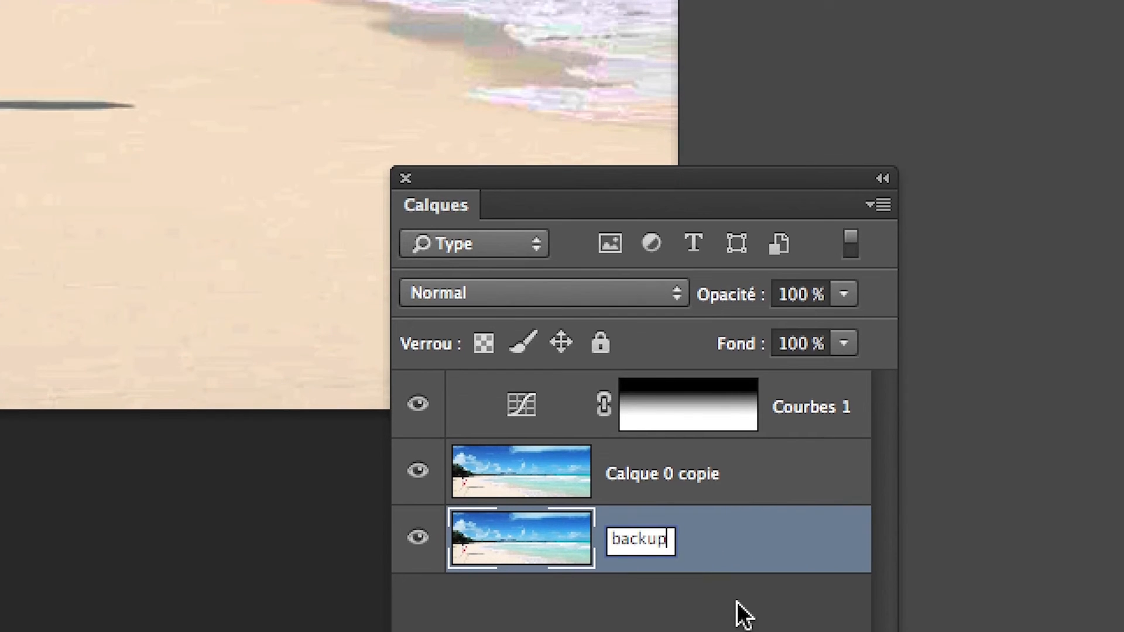
pyautogui.click(752, 631)
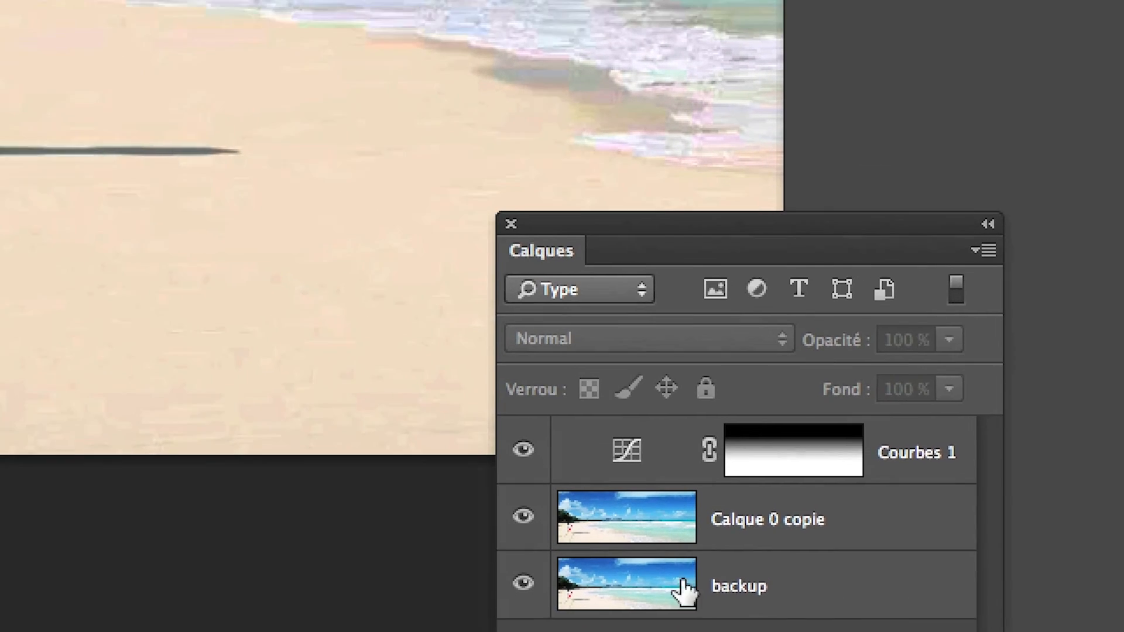
# Step: Rename the duplicated layer Calque 0 copie as "sans persos"
pyautogui.click(641, 519)
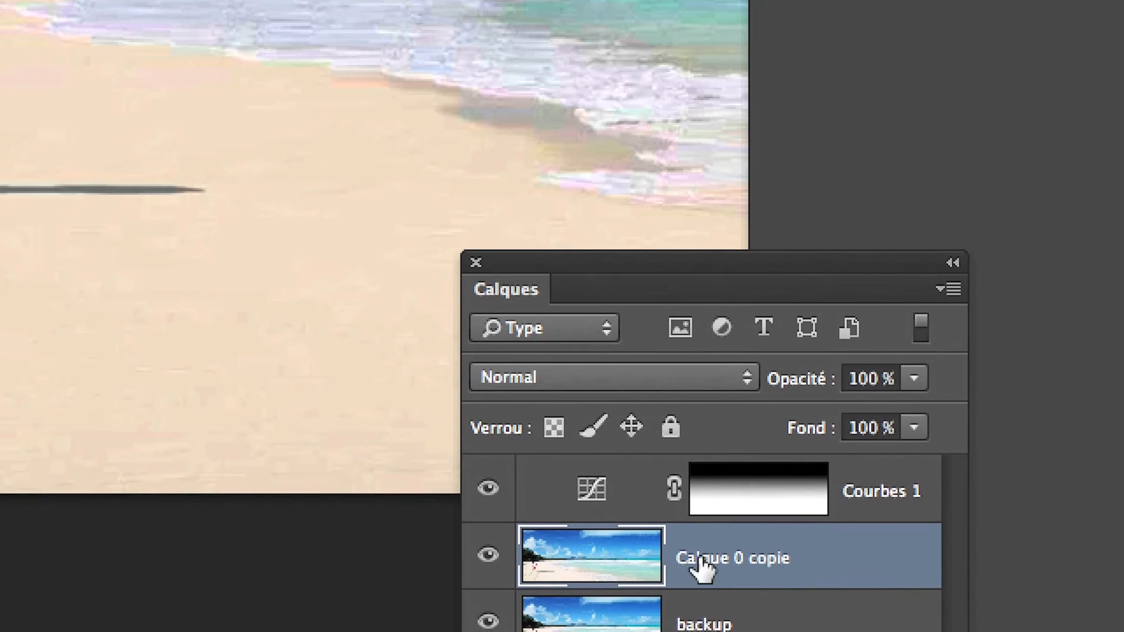
pyautogui.doubleClick(716, 559)
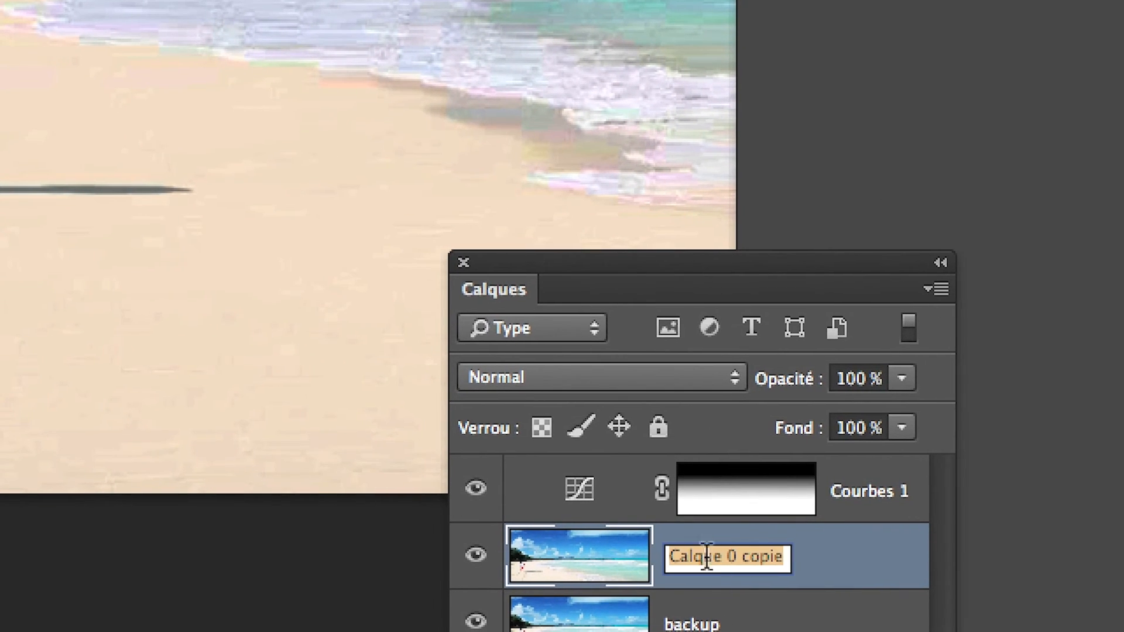
pyautogui.write('sans pertso')
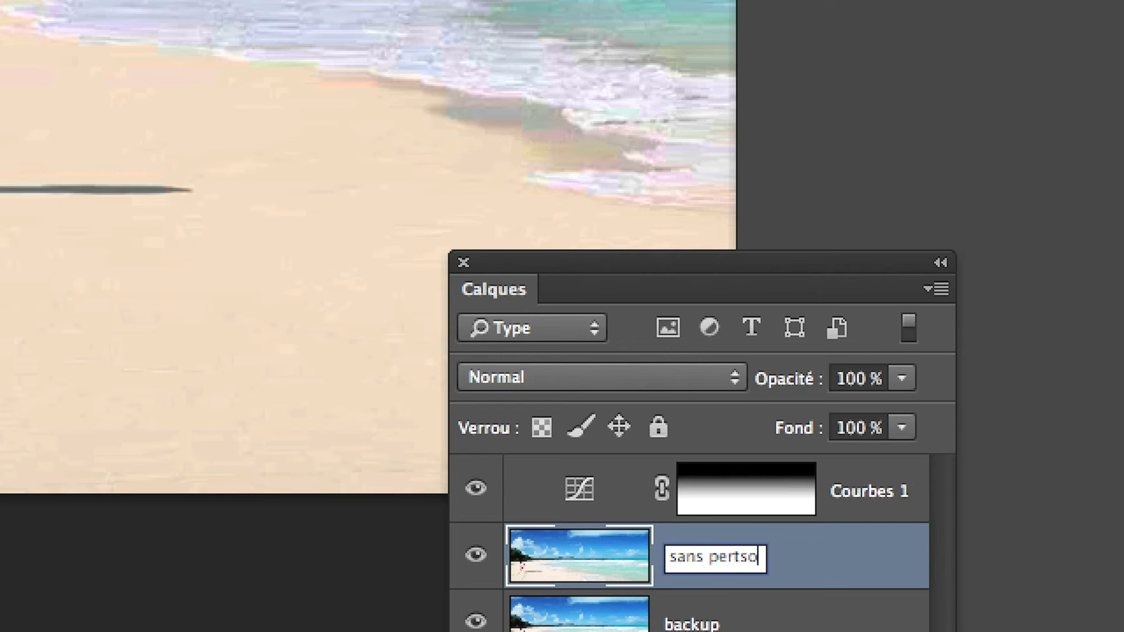
pyautogui.press('BackSpace')
pyautogui.press('BackSpace')
pyautogui.press('BackSpace')
pyautogui.write('sos')
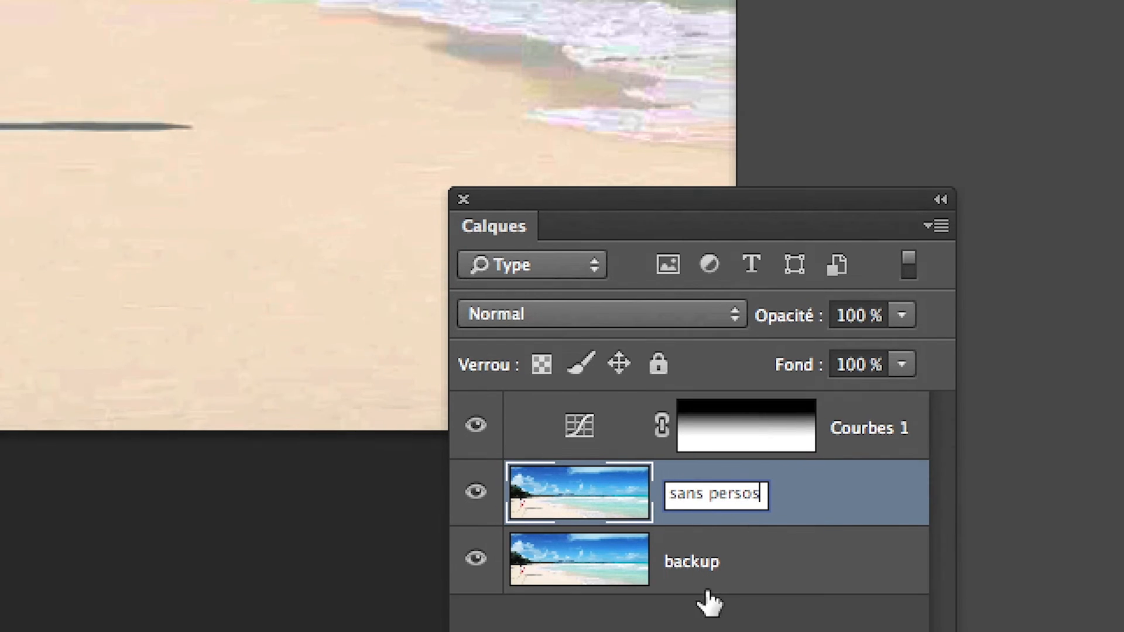
pyautogui.click(709, 611)
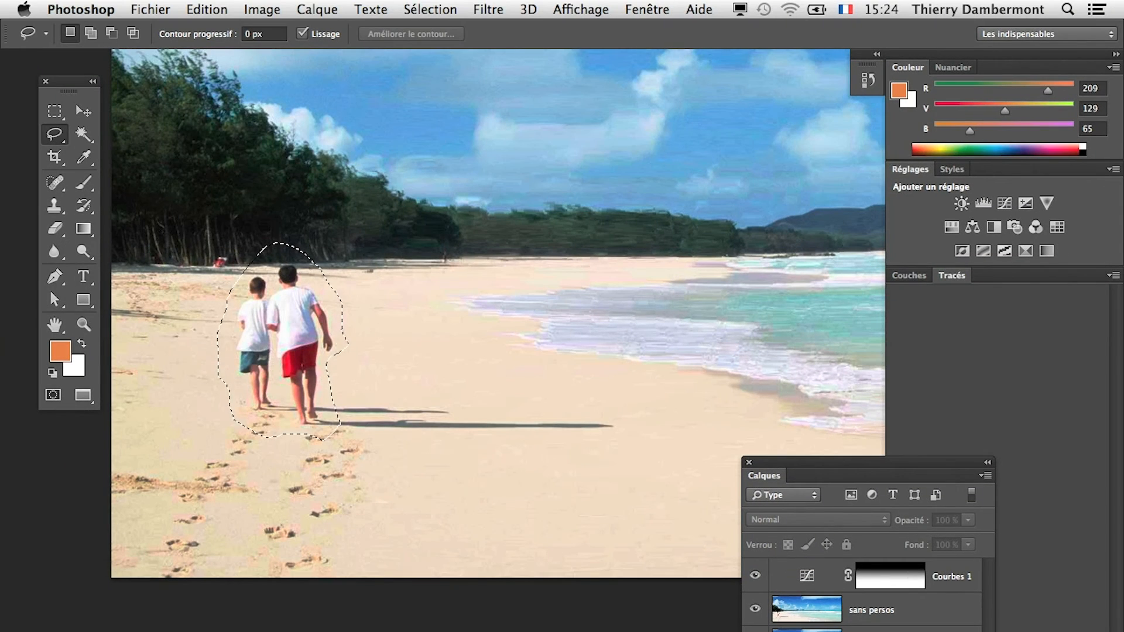
# Step: Fill the walkers' selection on the sans persos layer with Contenu pris en compte in Normal mode at 100 % opacity, and deselect
pyautogui.click(877, 621)
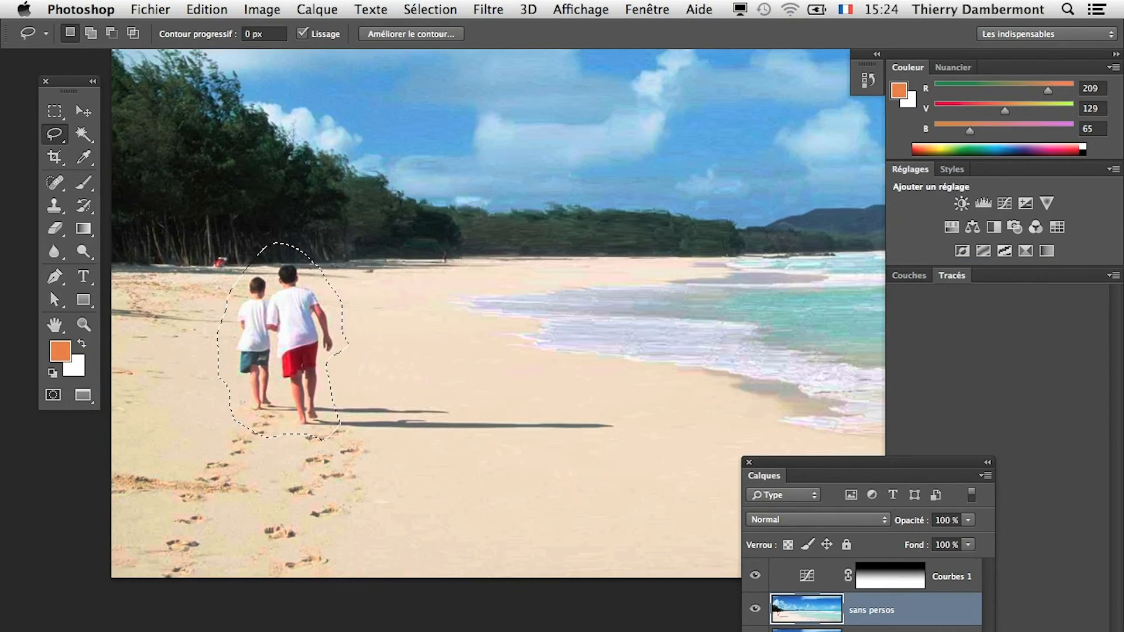
pyautogui.click(203, 7)
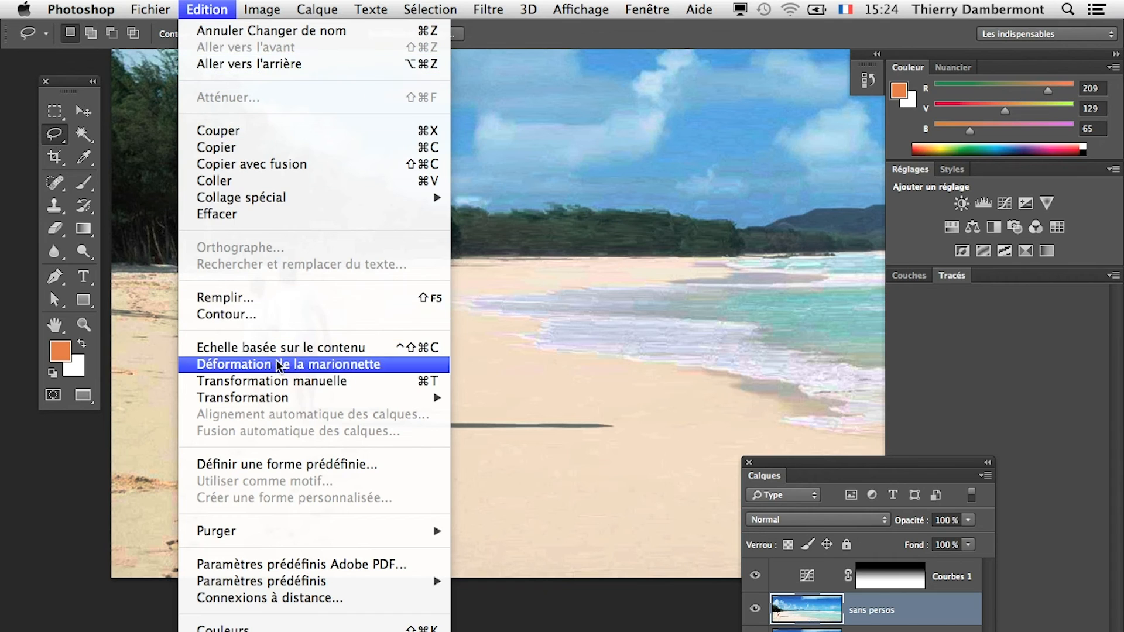
pyautogui.click(259, 300)
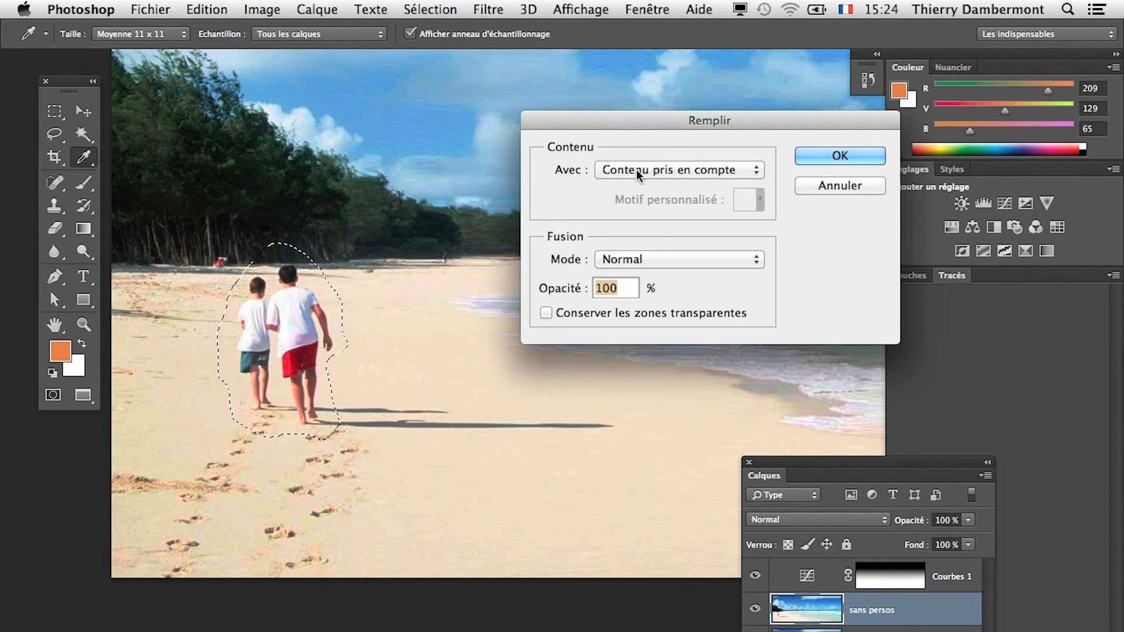
pyautogui.click(651, 169)
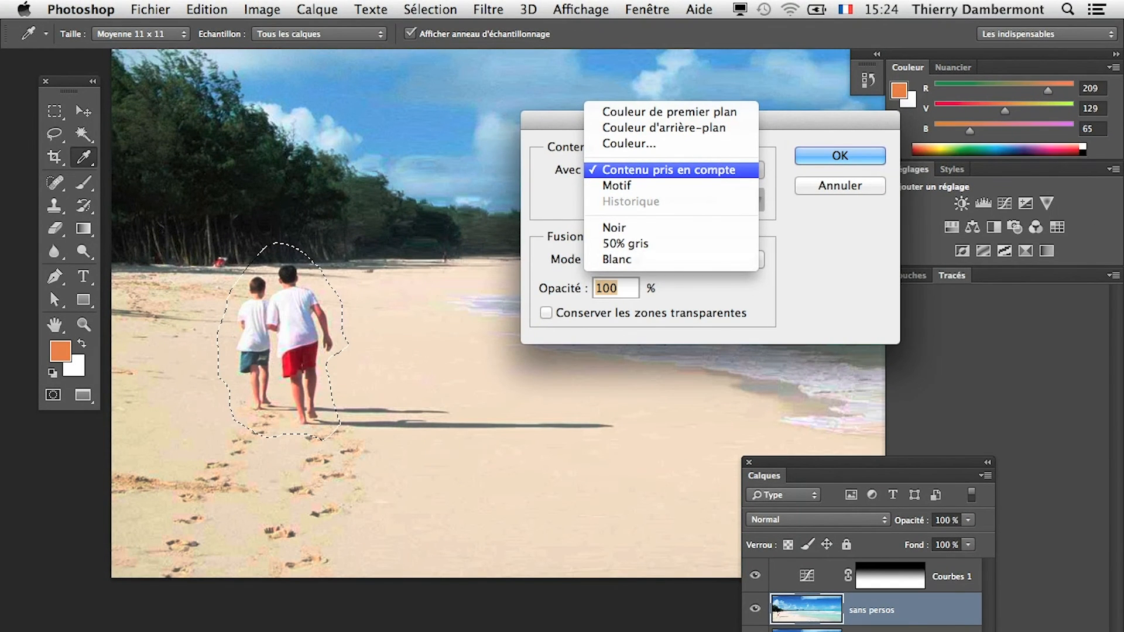
pyautogui.click(755, 169)
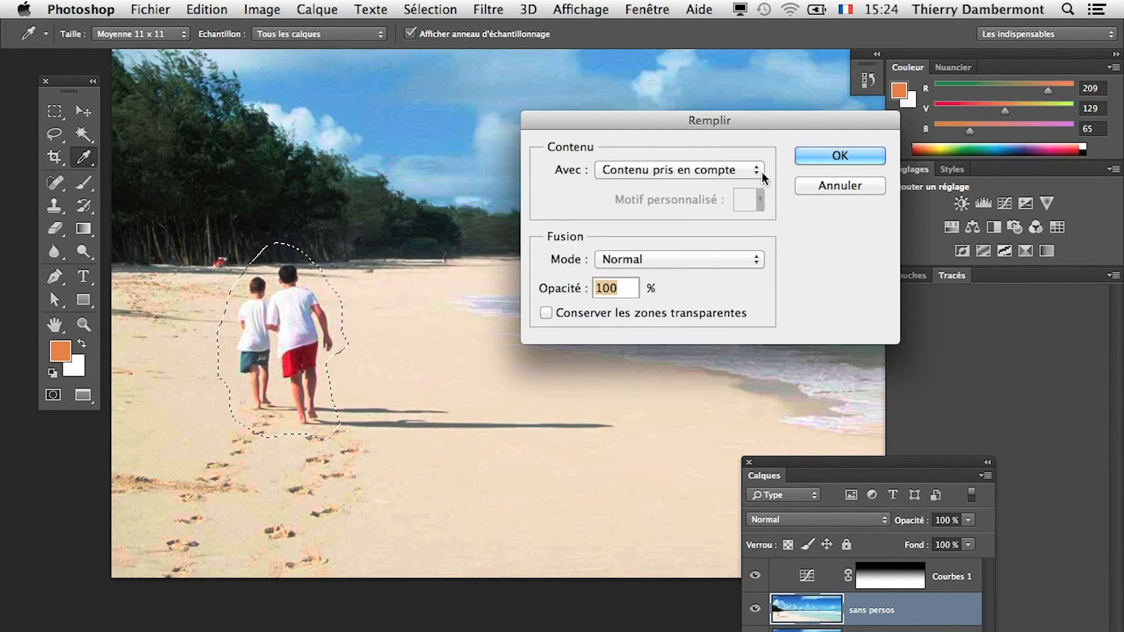
pyautogui.click(835, 157)
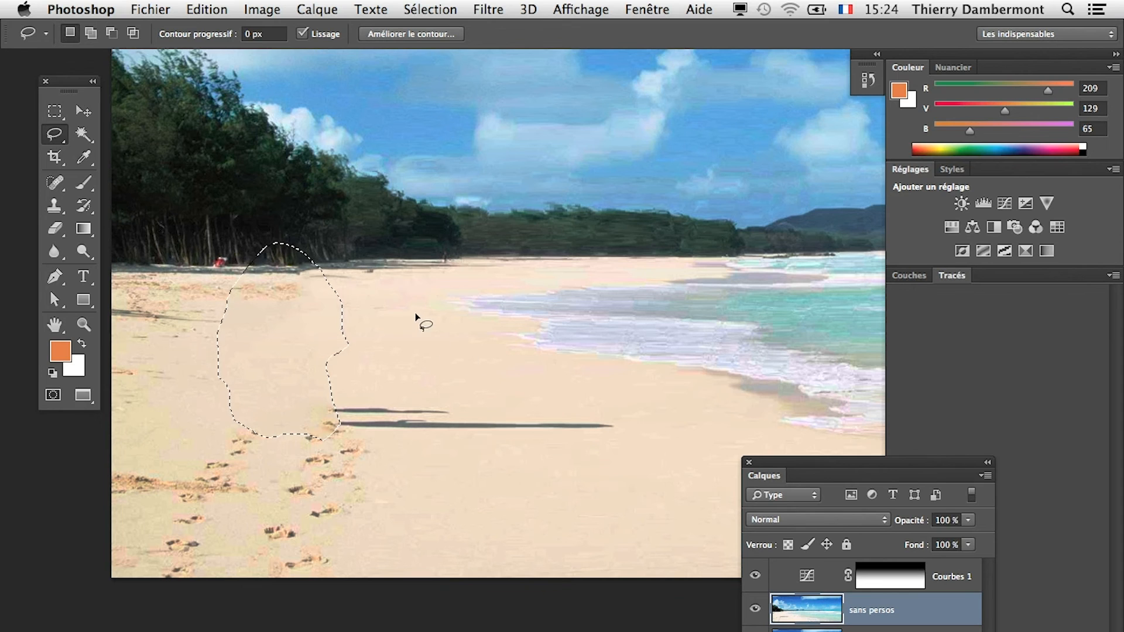
pyautogui.press('super+d')
# Step: Lasso both walkers' shadows on the sand and fill them with Contenu pris en compte in Normal mode at 100 % opacity, and deselect
pyautogui.scroll(4, 270, 412)
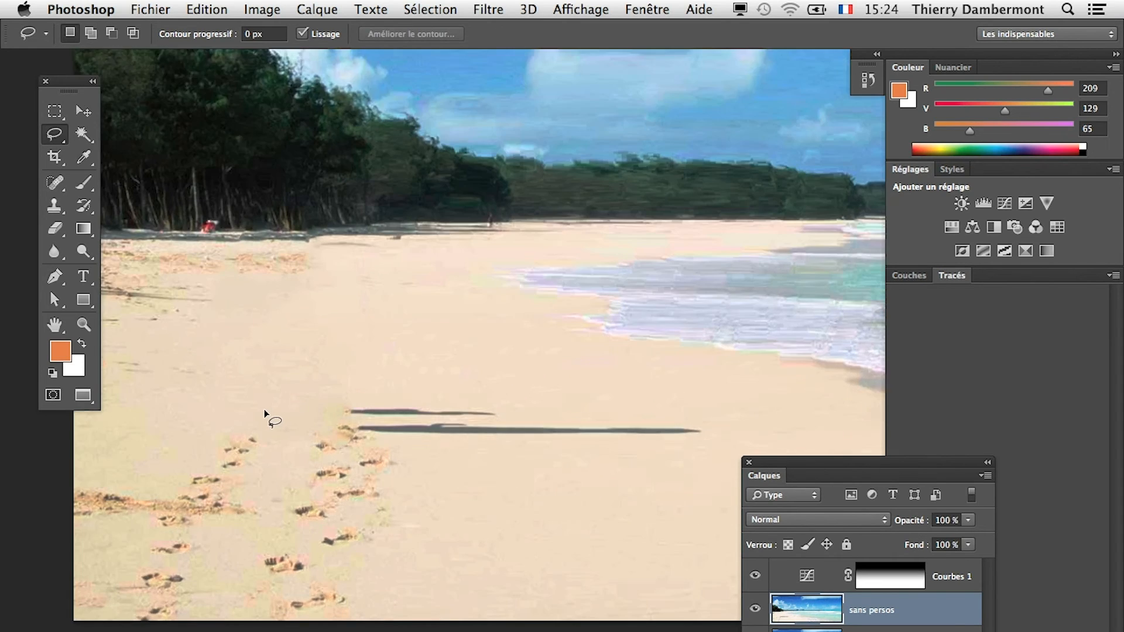
pyautogui.scroll(-1, 270, 413)
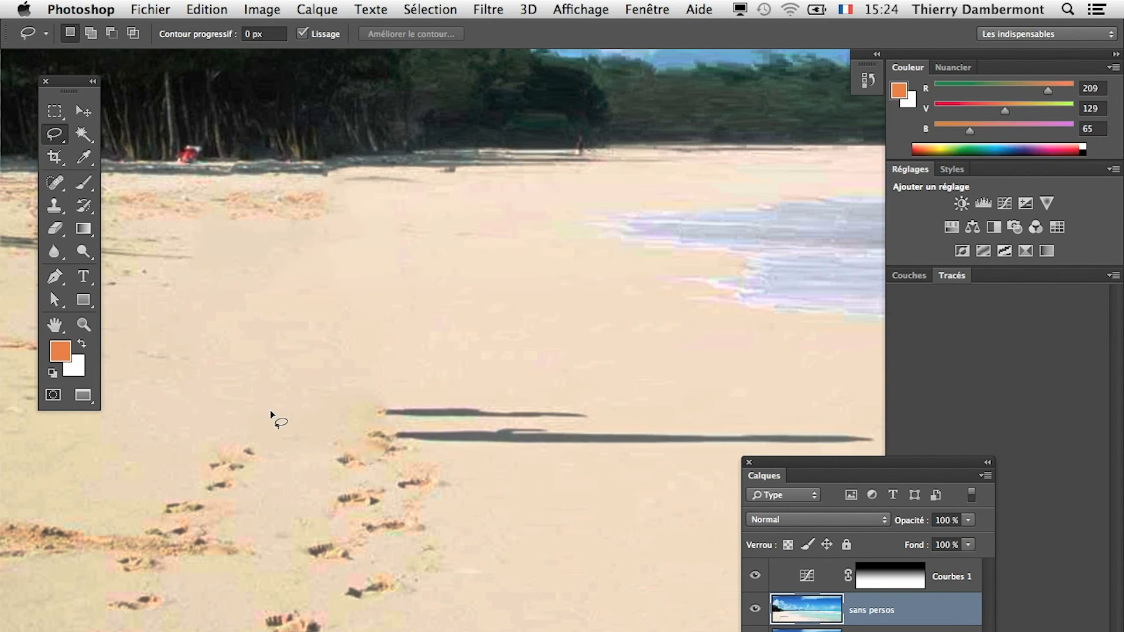
pyautogui.hscroll(-2, 275, 413)
pyautogui.hscroll(-2, 351, 400)
pyautogui.scroll(-1, 351, 400)
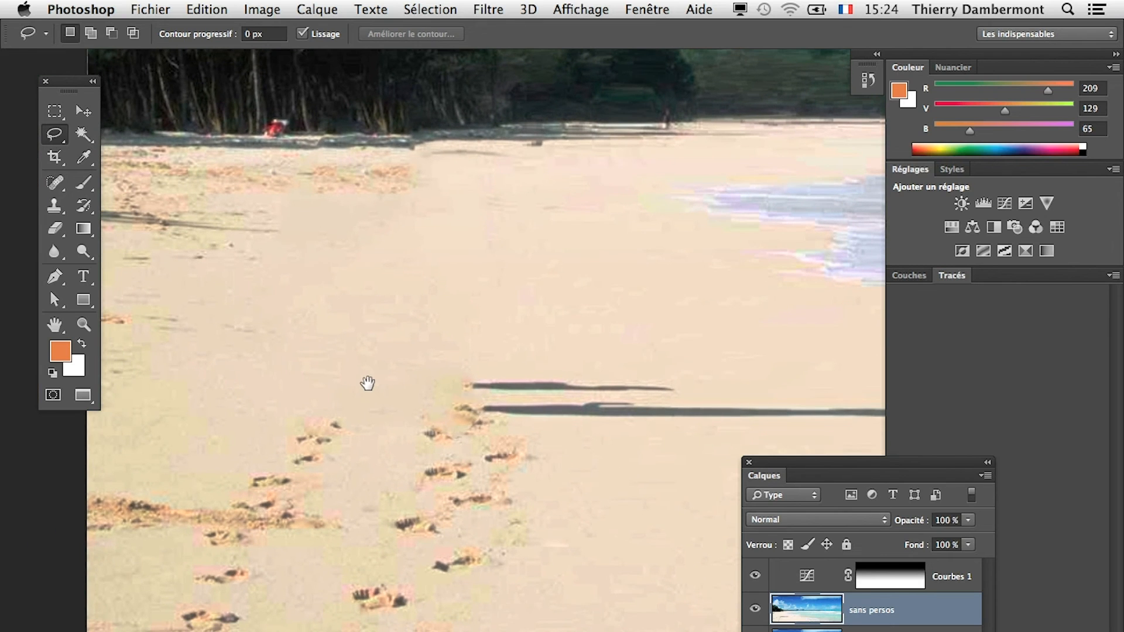
pyautogui.scroll(-3, 395, 365)
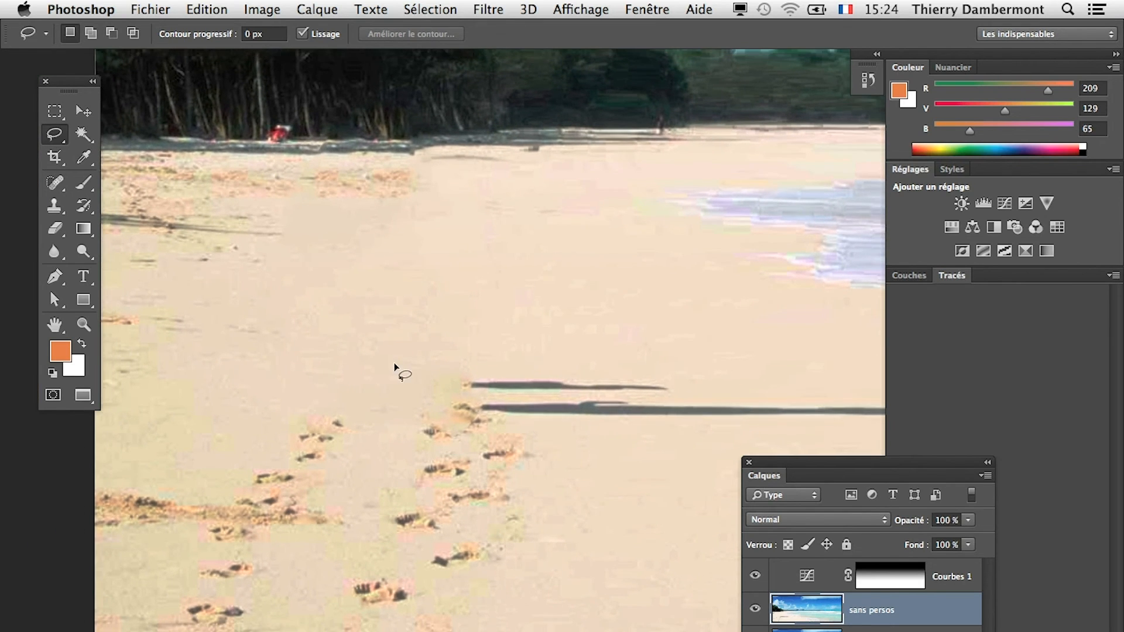
pyautogui.moveTo(418, 264); pyautogui.dragTo(384, 143)
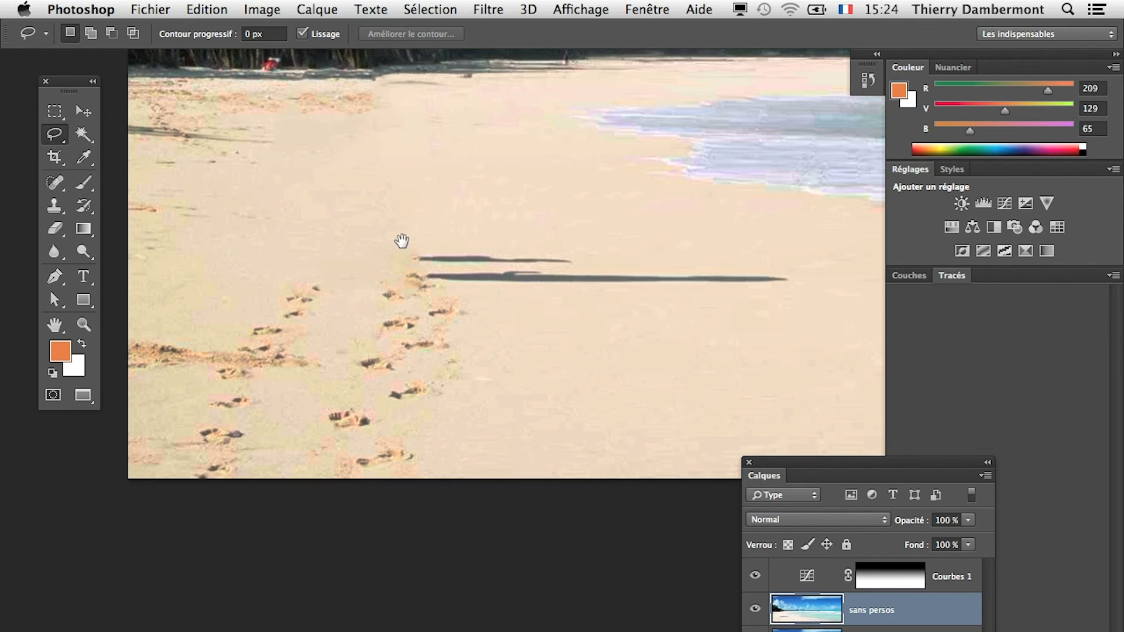
pyautogui.moveTo(402, 240)
pyautogui.mouseDown()
pyautogui.moveTo(760, 250)
pyautogui.moveTo(820, 269)
pyautogui.moveTo(823, 282)
pyautogui.moveTo(753, 307)
pyautogui.moveTo(438, 320)
pyautogui.moveTo(385, 295)
pyautogui.moveTo(360, 238)
pyautogui.moveTo(424, 240)
pyautogui.mouseUp()
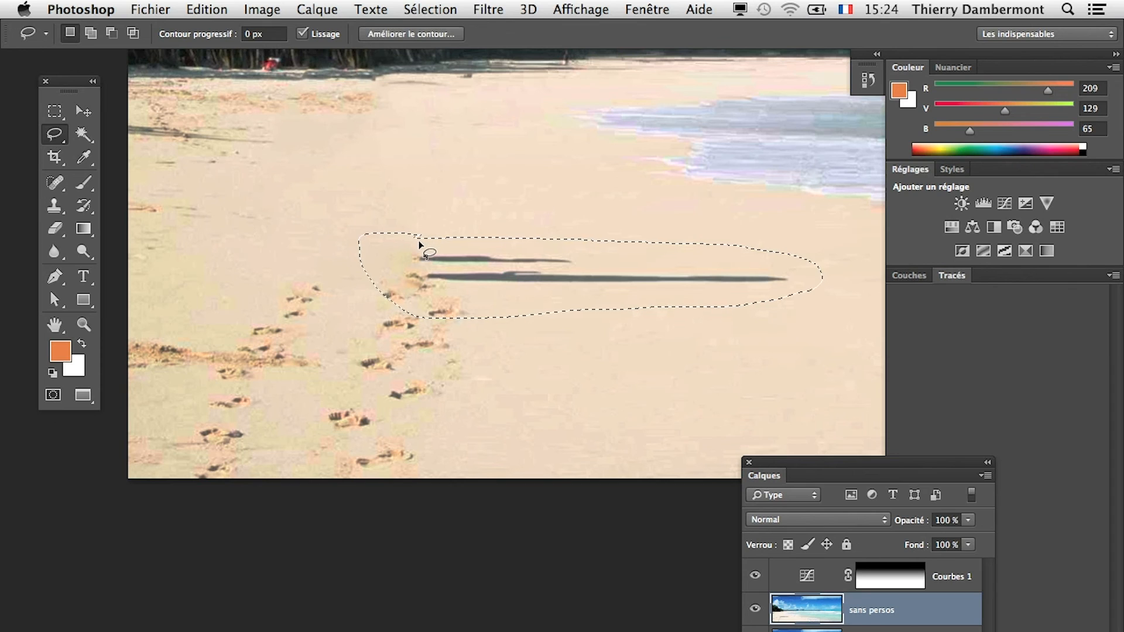
pyautogui.hotkey('shift', 'BackSpace')
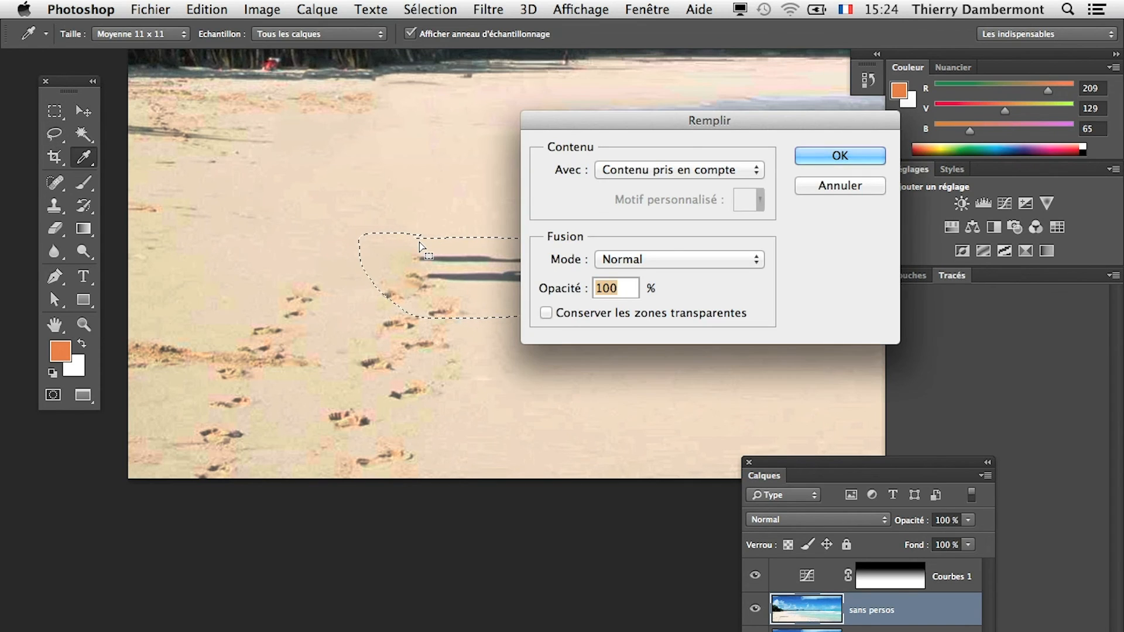
pyautogui.click(869, 155)
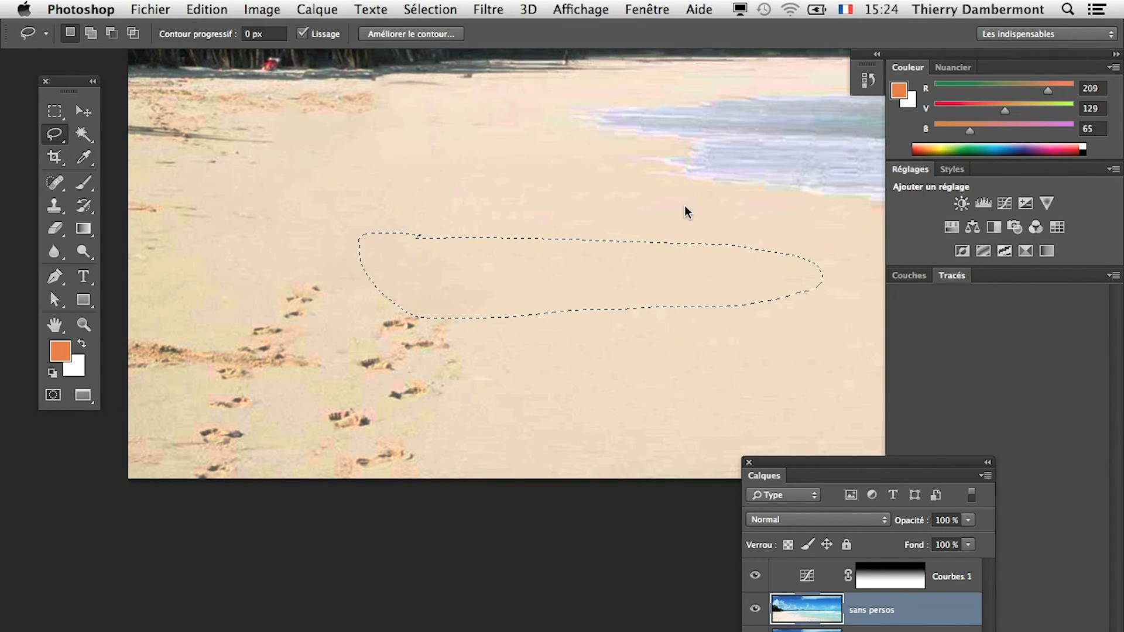
pyautogui.press('super+d')
# Step: Lasso the left-hand footprint trail down to the image's lower edge and fill it with Contenu pris en compte in Normal mode at 100 % opacity
pyautogui.moveTo(264, 282)
pyautogui.mouseDown()
pyautogui.moveTo(202, 373)
pyautogui.moveTo(183, 475)
pyautogui.moveTo(228, 485)
pyautogui.moveTo(302, 356)
pyautogui.mouseUp()
pyautogui.moveTo(311, 262); pyautogui.dragTo(309, 264)
pyautogui.hotkey('shift', 'BackSpace')
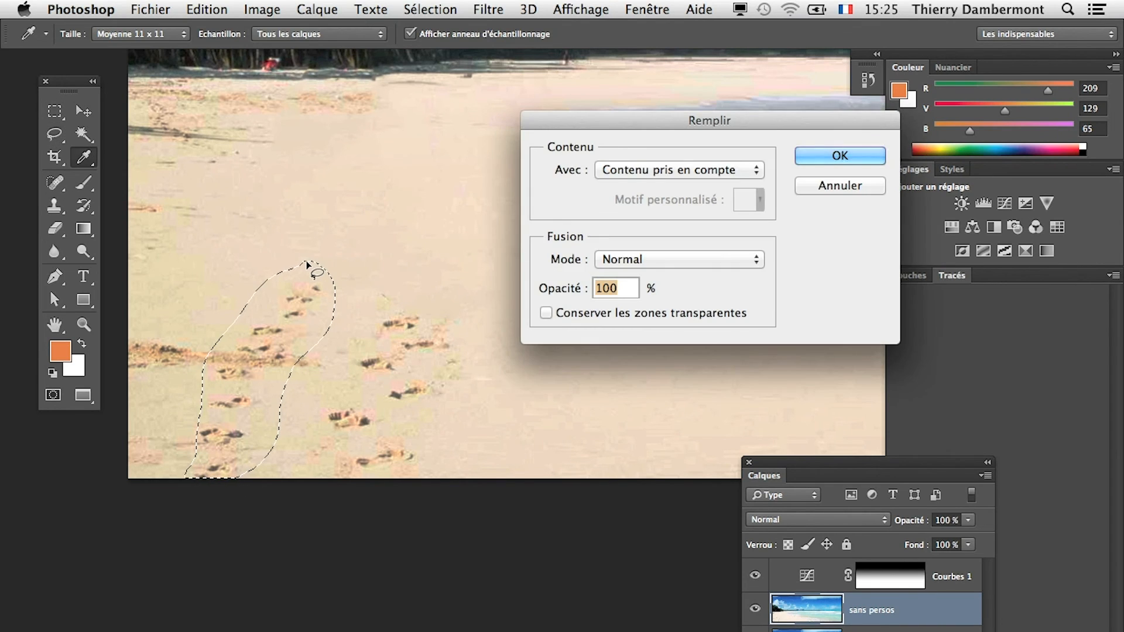
pyautogui.press('Return')
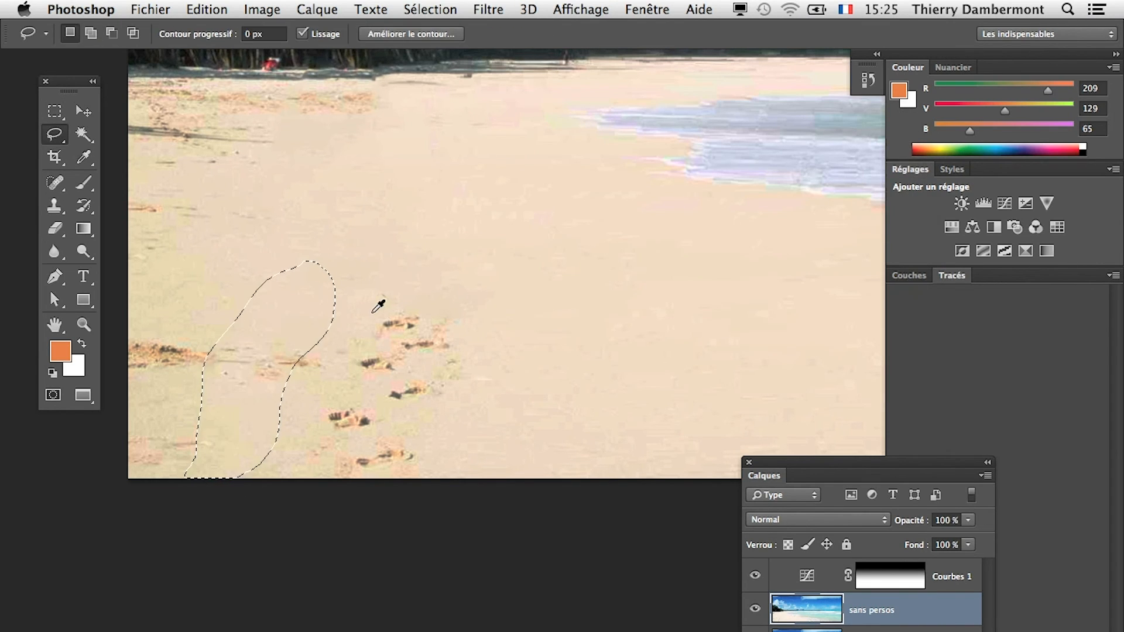
# Step: Lasso the remaining right-hand footprint trail, replace it with a Contenu pris en compte fill, and deselect
pyautogui.moveTo(372, 313)
pyautogui.mouseDown()
pyautogui.moveTo(321, 396)
pyautogui.moveTo(316, 458)
pyautogui.moveTo(334, 482)
pyautogui.moveTo(446, 424)
pyautogui.mouseUp()
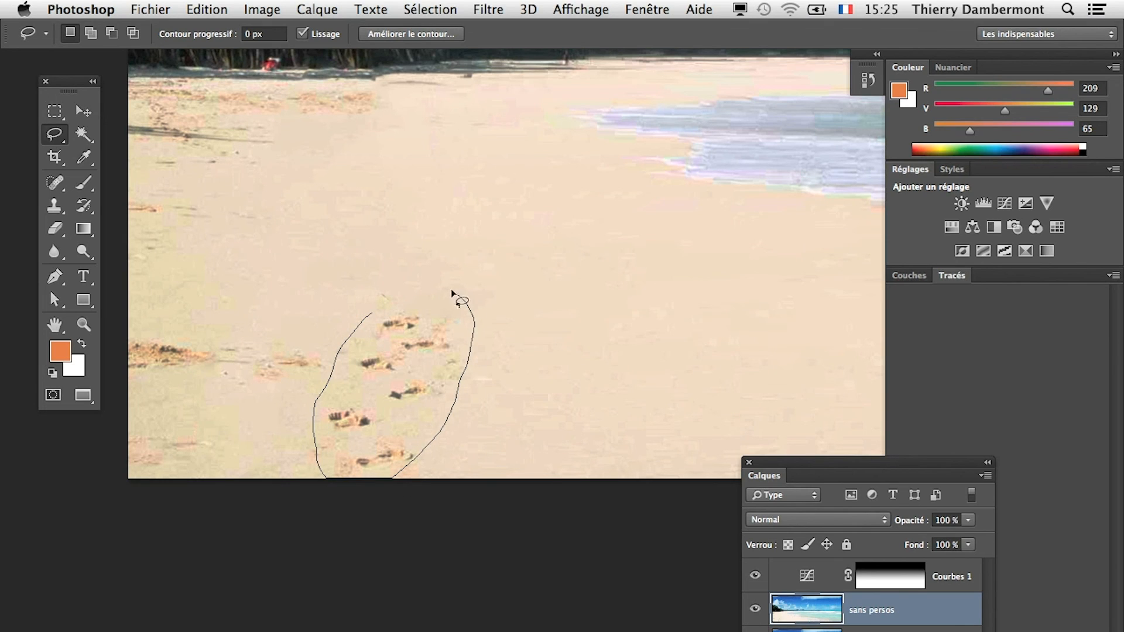
pyautogui.moveTo(376, 314); pyautogui.dragTo(376, 320)
pyautogui.press('Return')
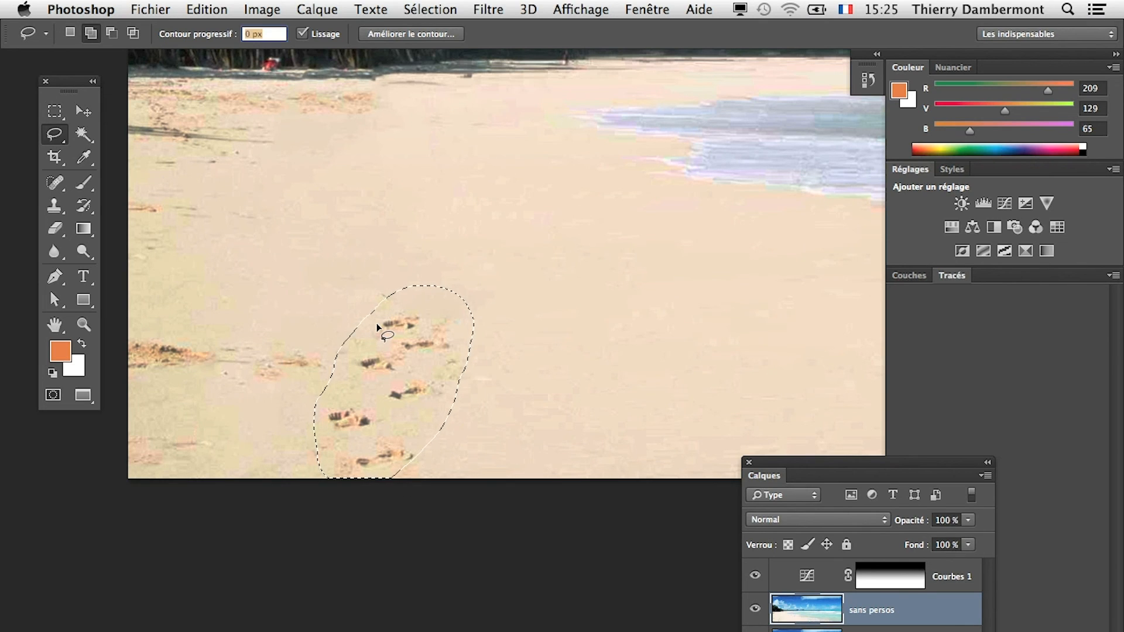
pyautogui.press('BackSpace')
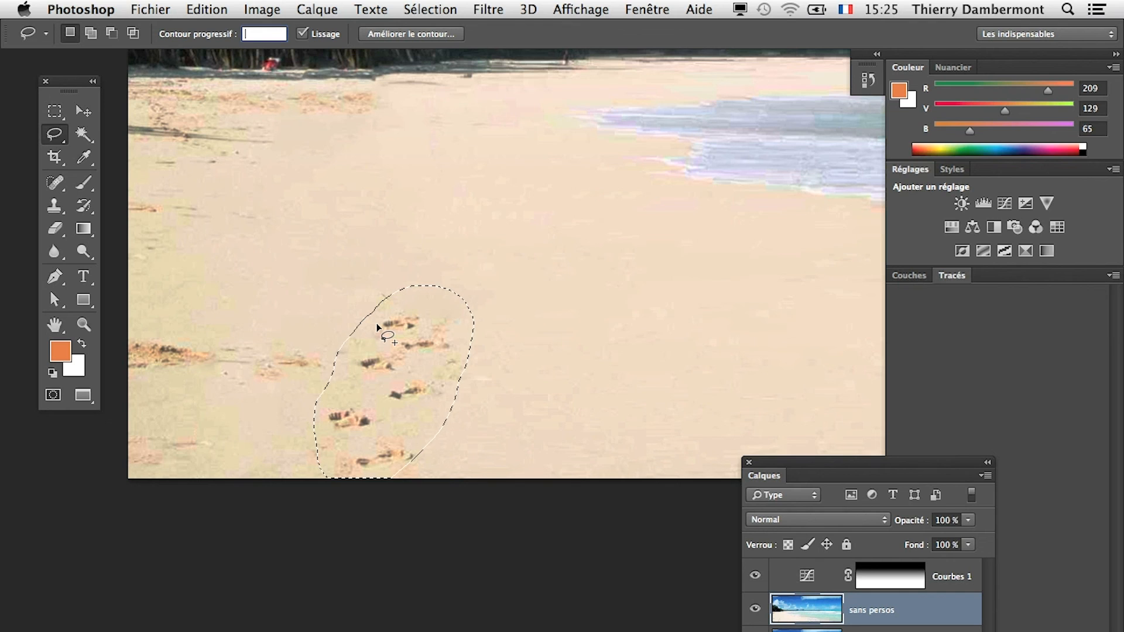
pyautogui.click(206, 9)
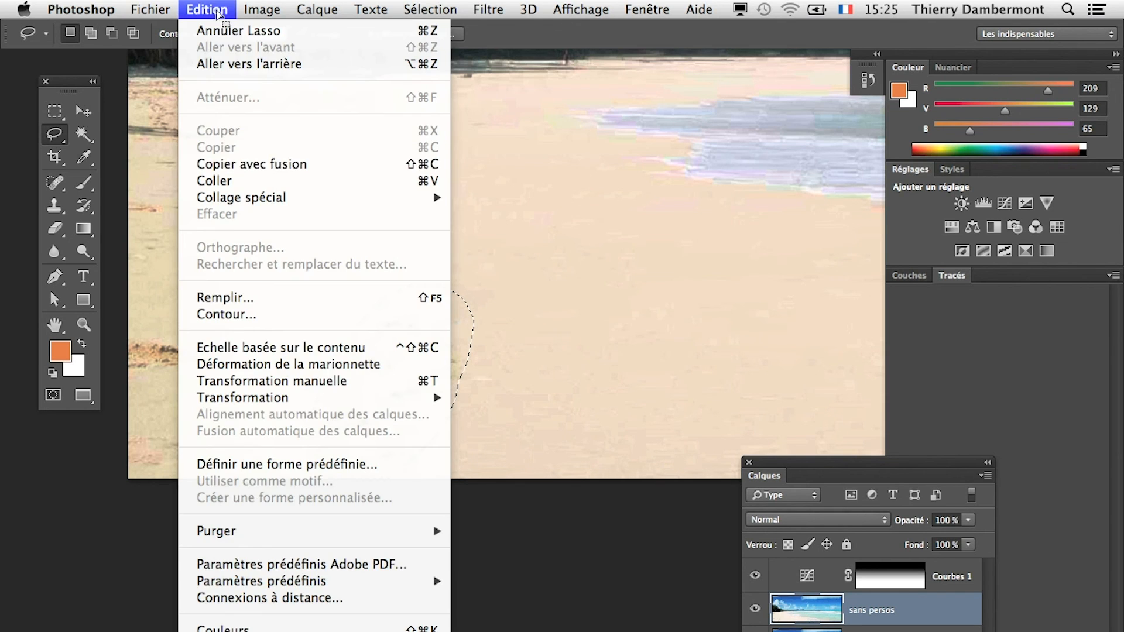
pyautogui.click(263, 299)
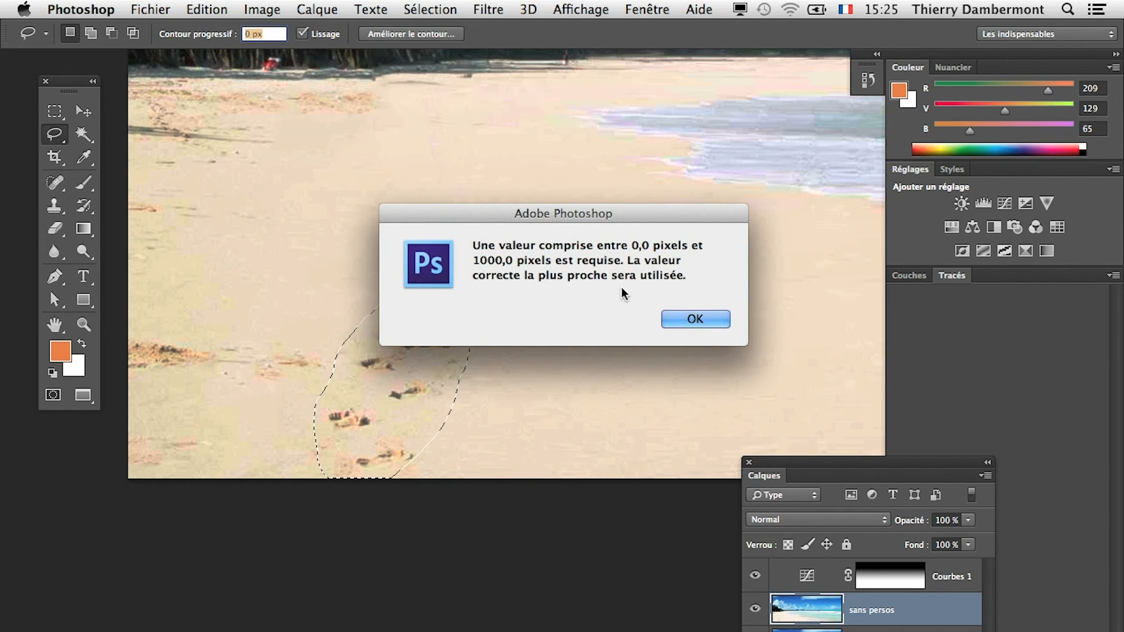
pyautogui.click(696, 319)
pyautogui.click(814, 157)
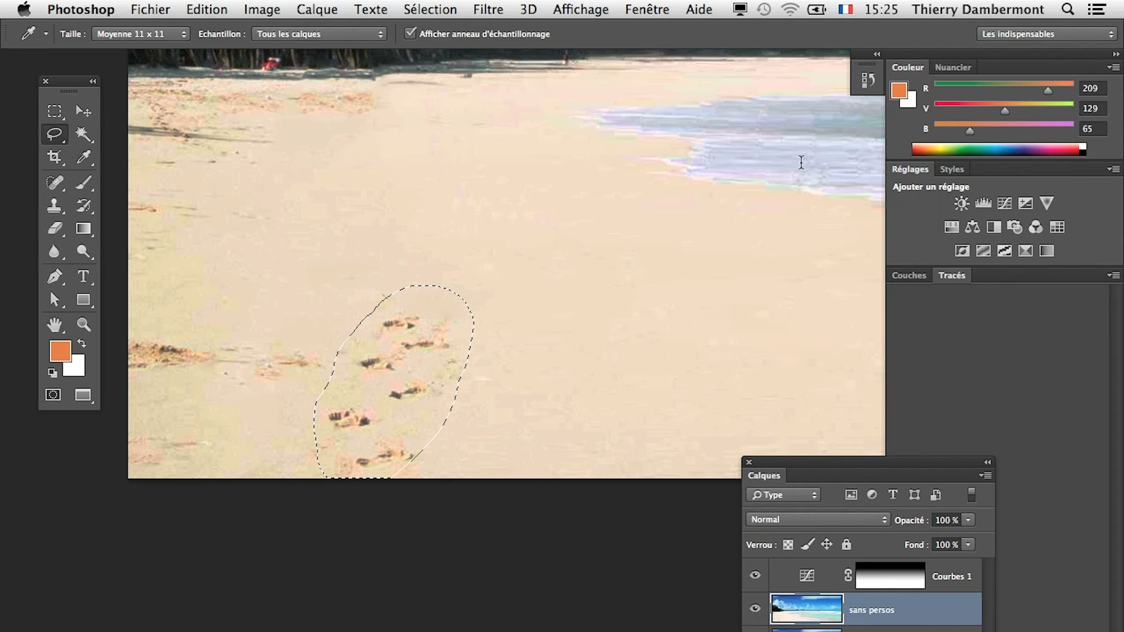
pyautogui.press('l')
pyautogui.click(556, 339)
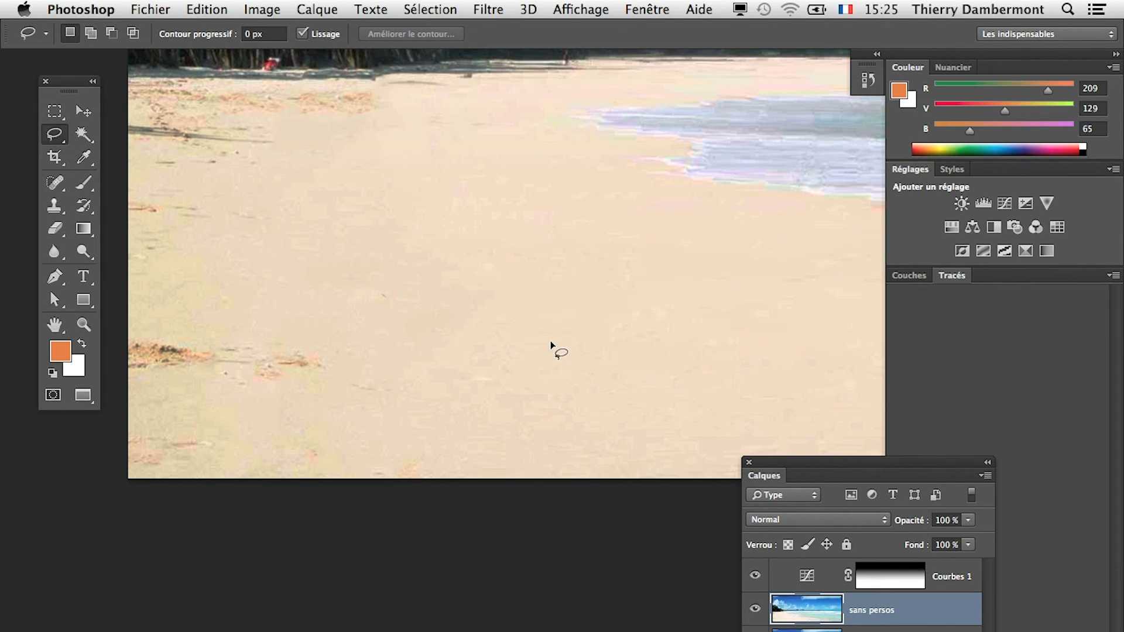
# Step: Remove the small red figure in front of the tree trunks with a lasso selection and a Contenu pris en compte fill, and deselect
pyautogui.moveTo(512, 336); pyautogui.dragTo(526, 408)
pyautogui.keyDown('super'); pyautogui.click(294, 163); pyautogui.keyUp('super')
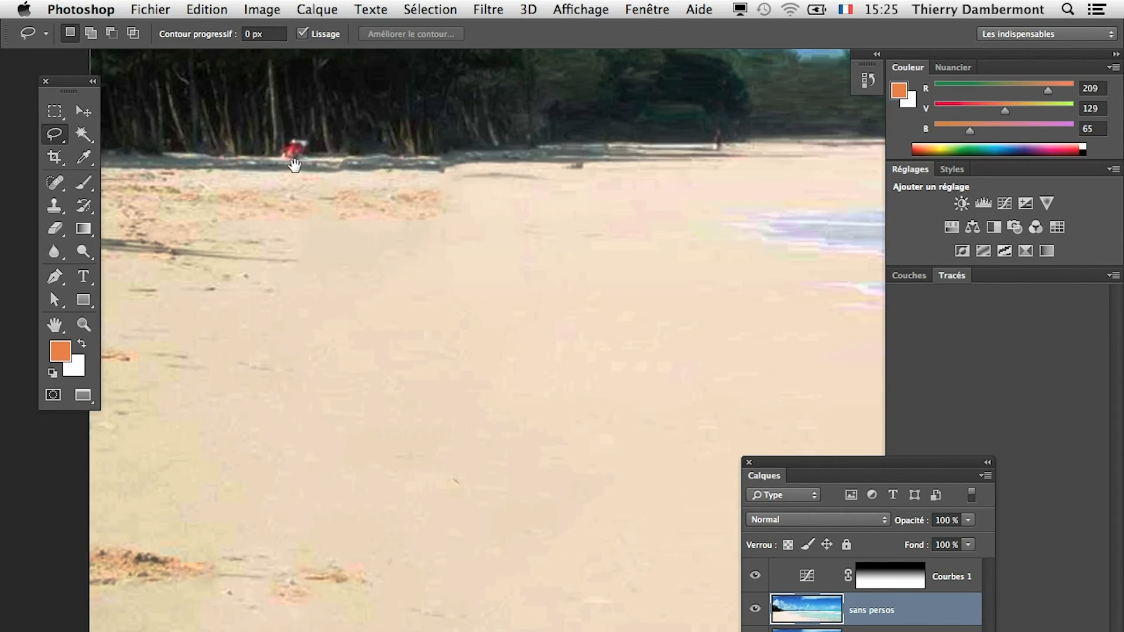
pyautogui.moveTo(269, 109); pyautogui.dragTo(245, 143)
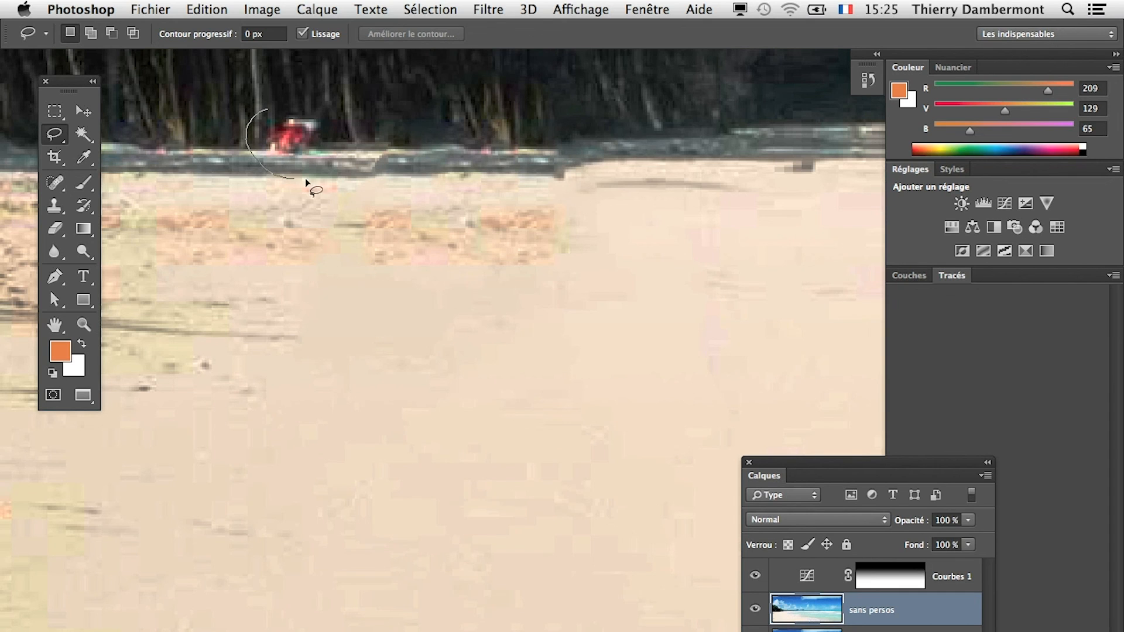
pyautogui.moveTo(338, 141)
pyautogui.mouseDown()
pyautogui.moveTo(305, 107)
pyautogui.moveTo(272, 107)
pyautogui.mouseUp()
pyautogui.hotkey('shift', 'BackSpace')
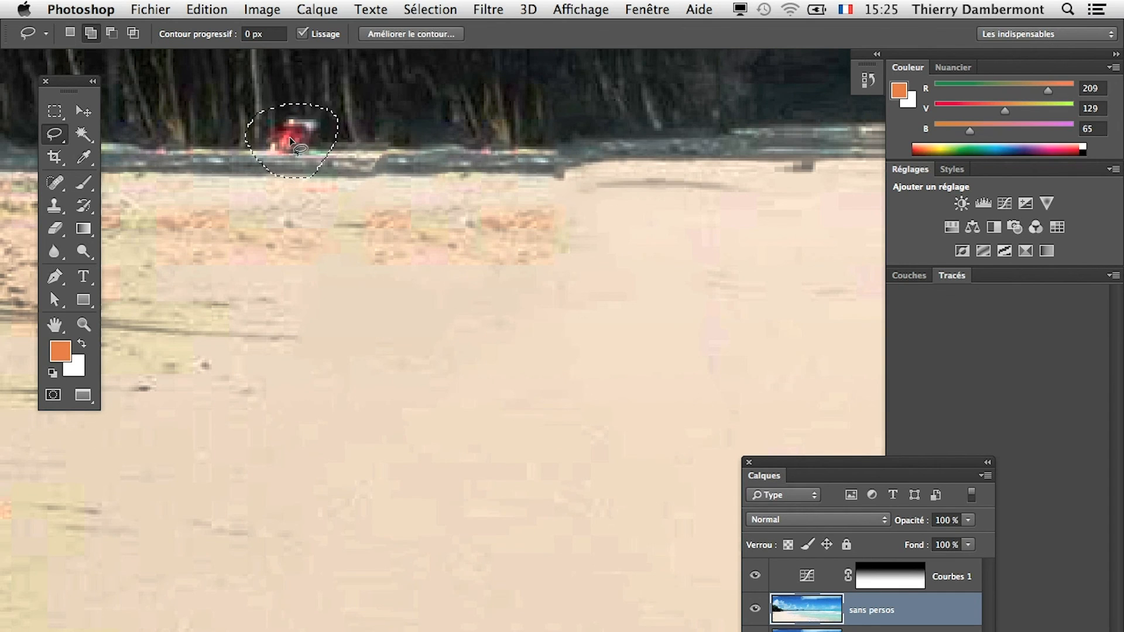
pyautogui.press('Return')
pyautogui.click(402, 167)
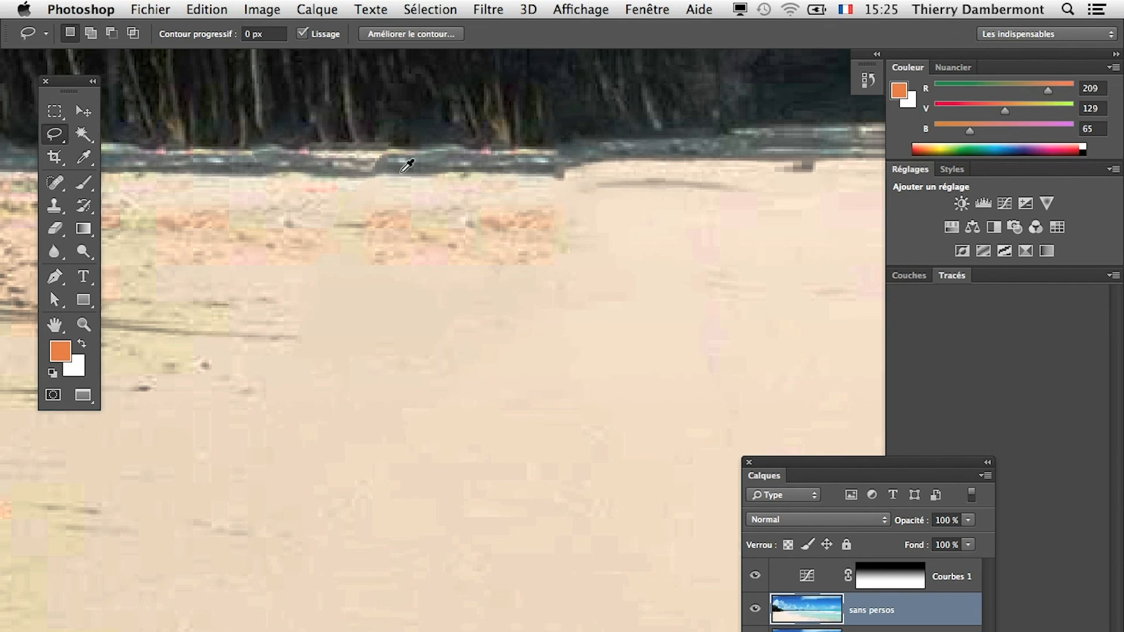
# Step: Remove the tiny distant figure at the far end of the beach with a lasso selection and a Contenu pris en compte fill, and deselect
pyautogui.scroll(-6, 423, 226)
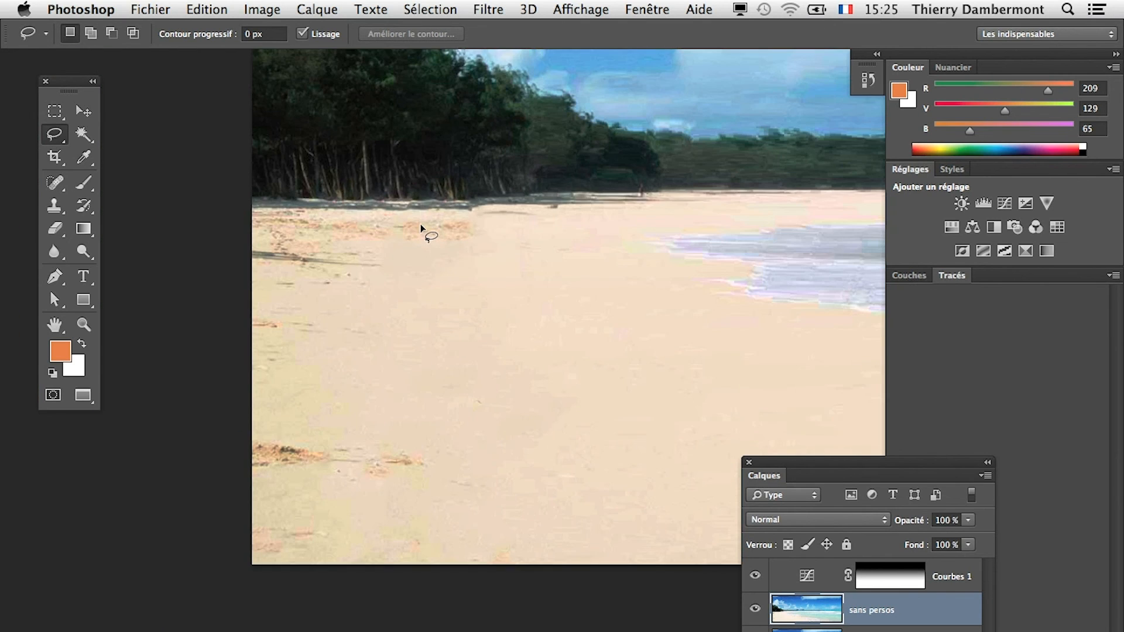
pyautogui.scroll(6, 569, 209)
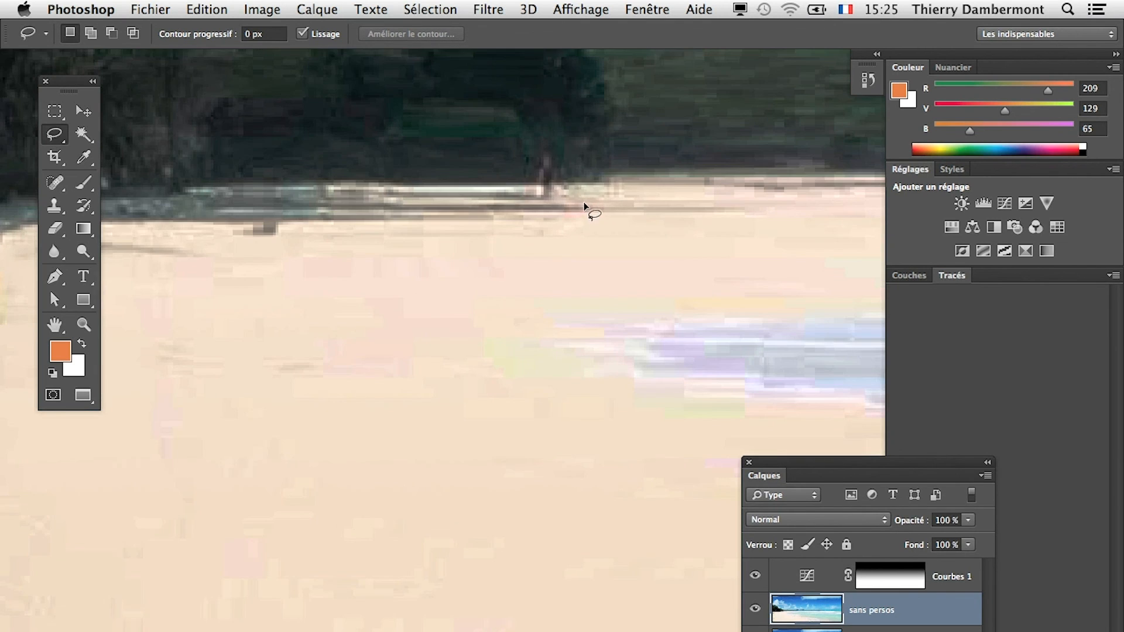
pyautogui.moveTo(534, 151)
pyautogui.mouseDown()
pyautogui.moveTo(523, 187)
pyautogui.moveTo(547, 218)
pyautogui.moveTo(565, 164)
pyautogui.moveTo(535, 150)
pyautogui.mouseUp()
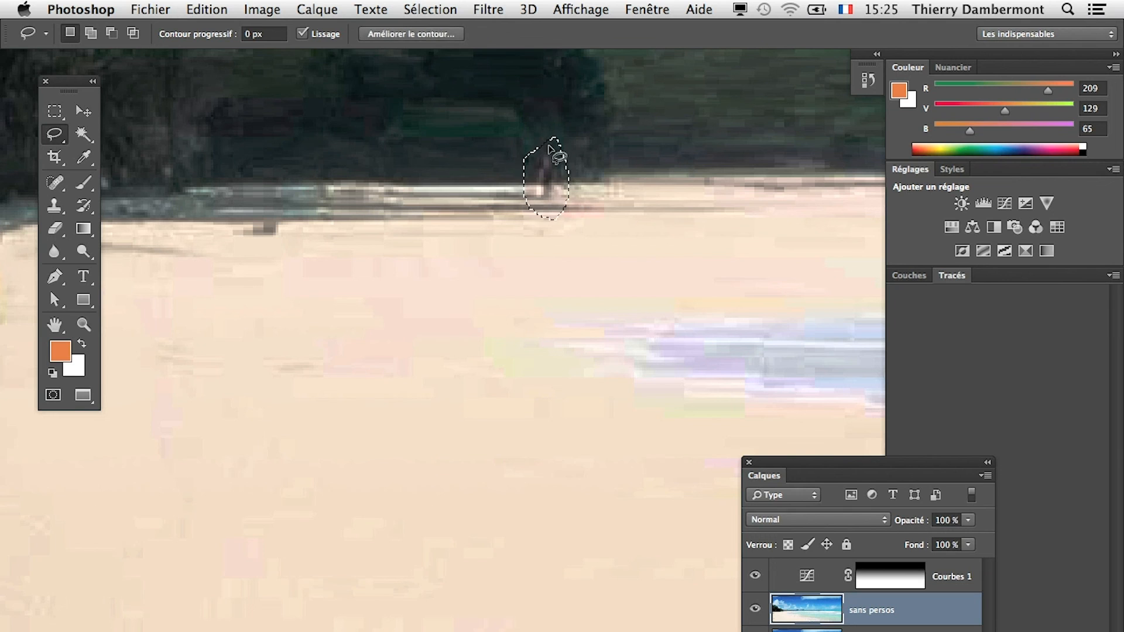
pyautogui.hotkey('shift', 'BackSpace')
pyautogui.press('Return')
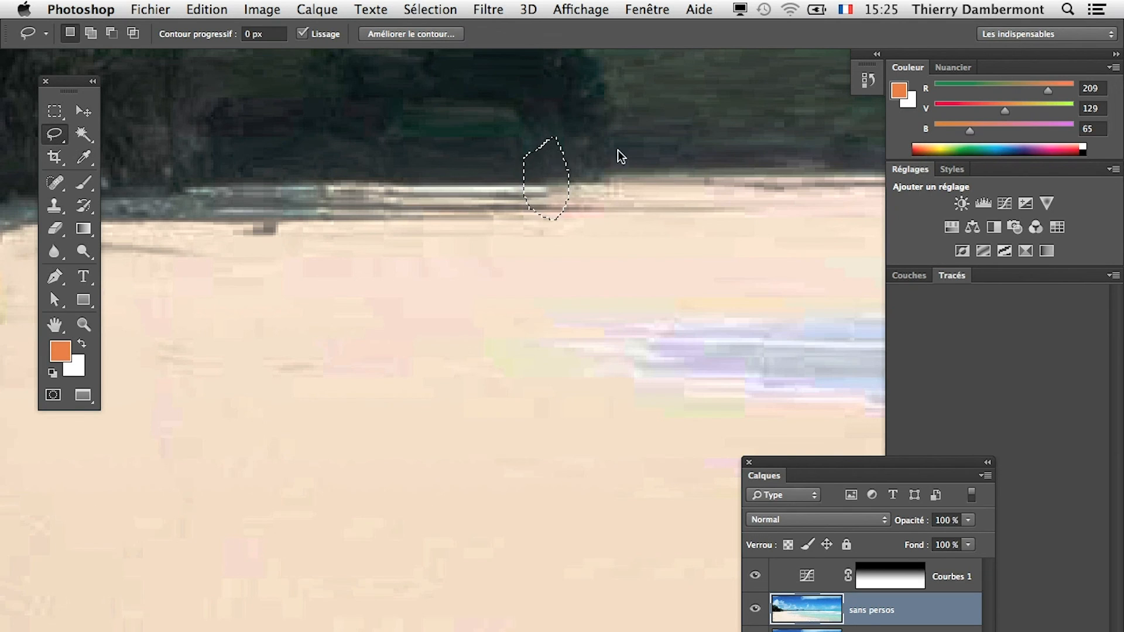
pyautogui.hotkey('ctrl', 'd')
# Step: Examine the whole panorama and compare it with the original by hiding and reshowing the sans persos layer
pyautogui.scroll(-8, 502, 230)
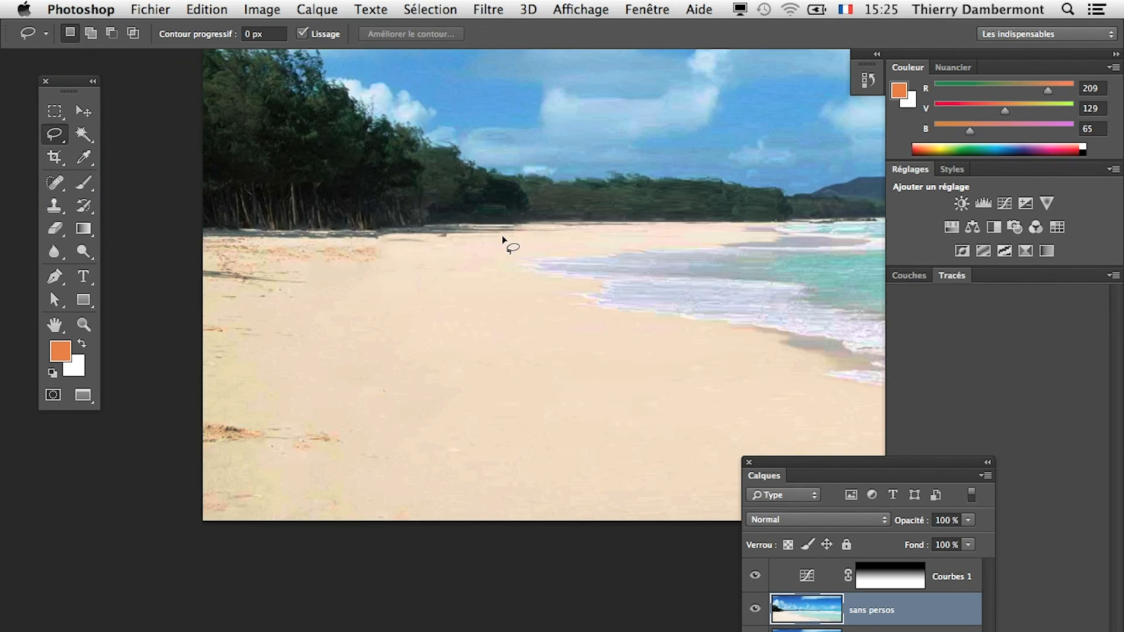
pyautogui.scroll(-3, 496, 232)
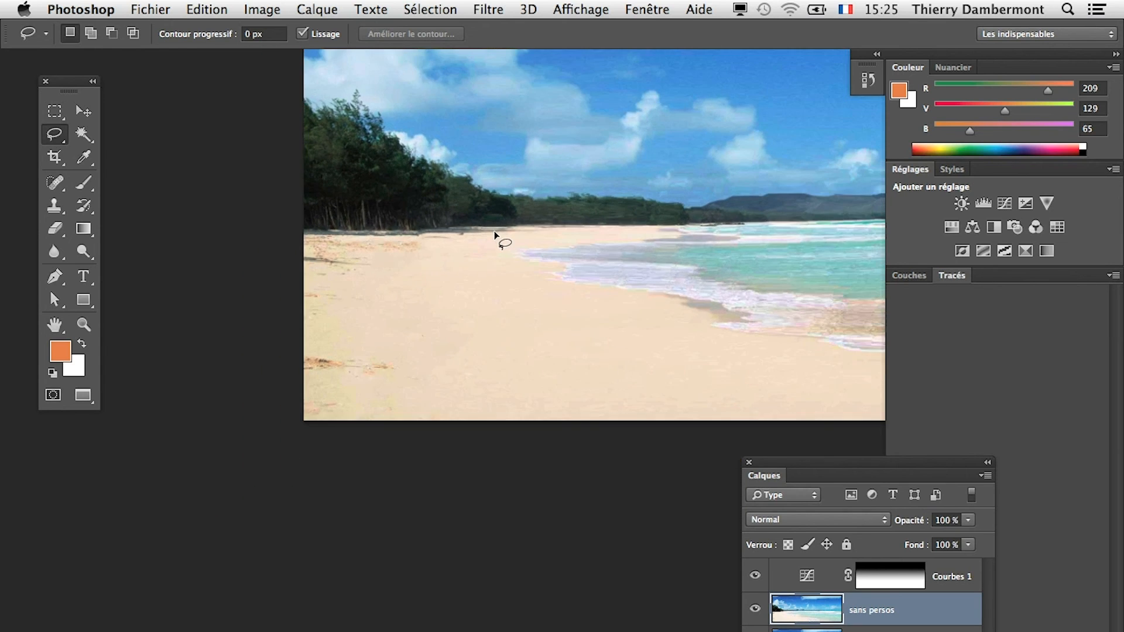
pyautogui.click(55, 325)
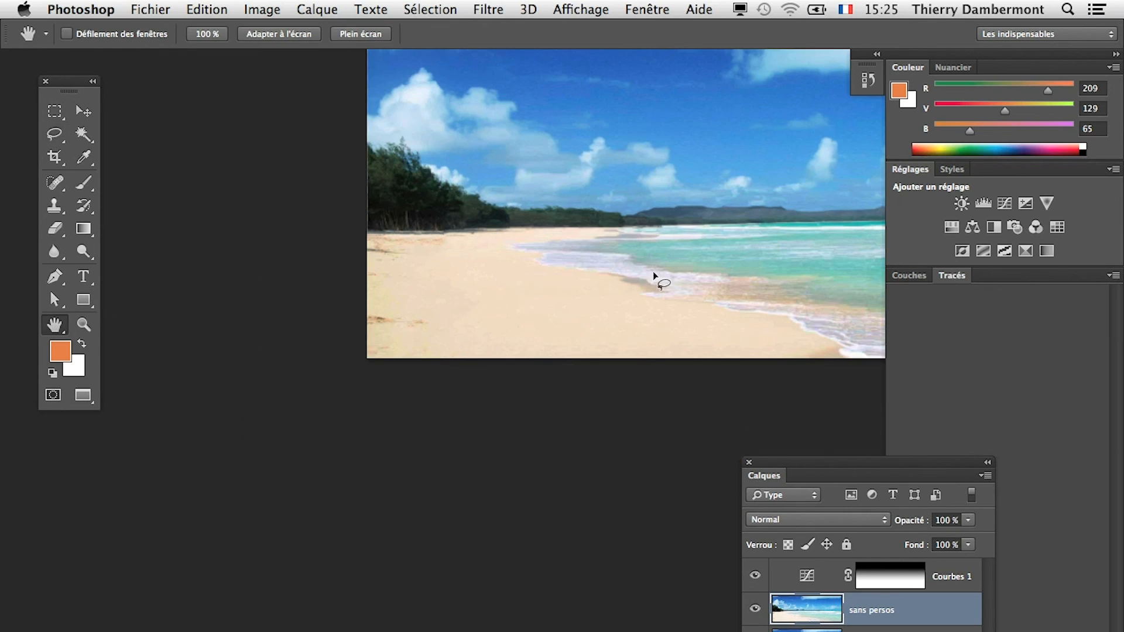
pyautogui.moveTo(652, 271); pyautogui.dragTo(455, 303)
pyautogui.scroll(-5, 458, 310)
pyautogui.scroll(3, 458, 311)
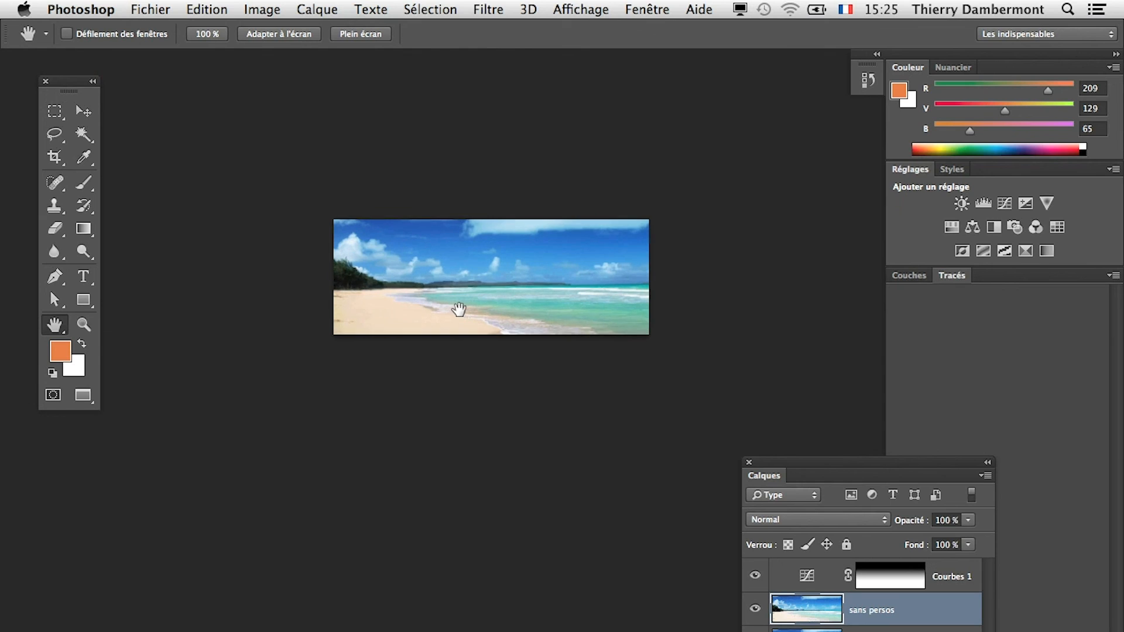
pyautogui.scroll(3, 459, 311)
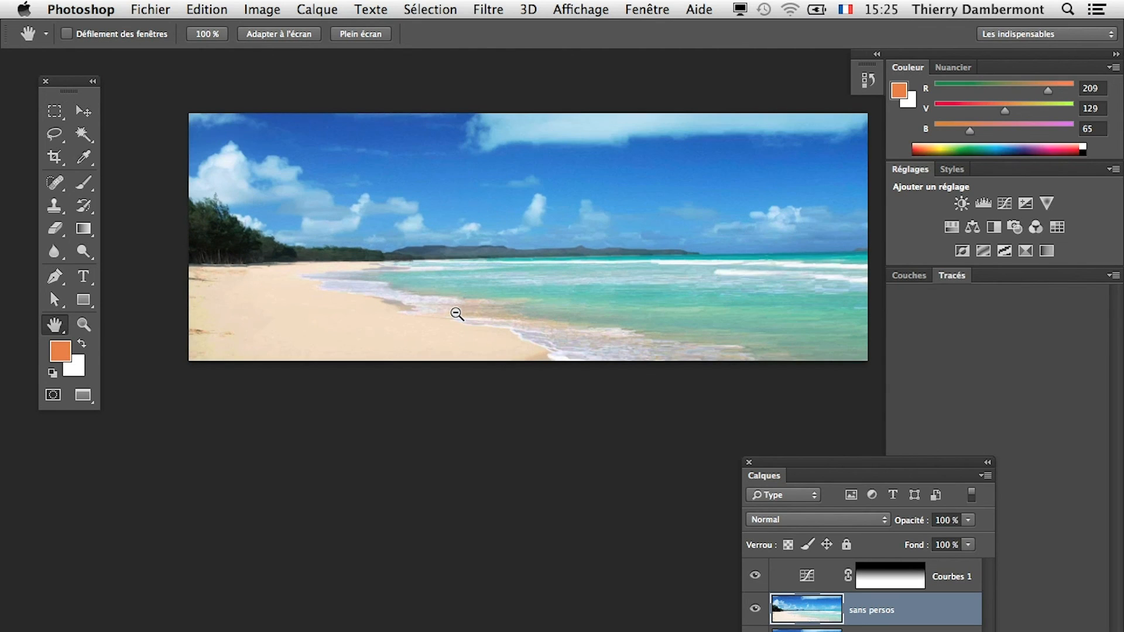
pyautogui.click(755, 609)
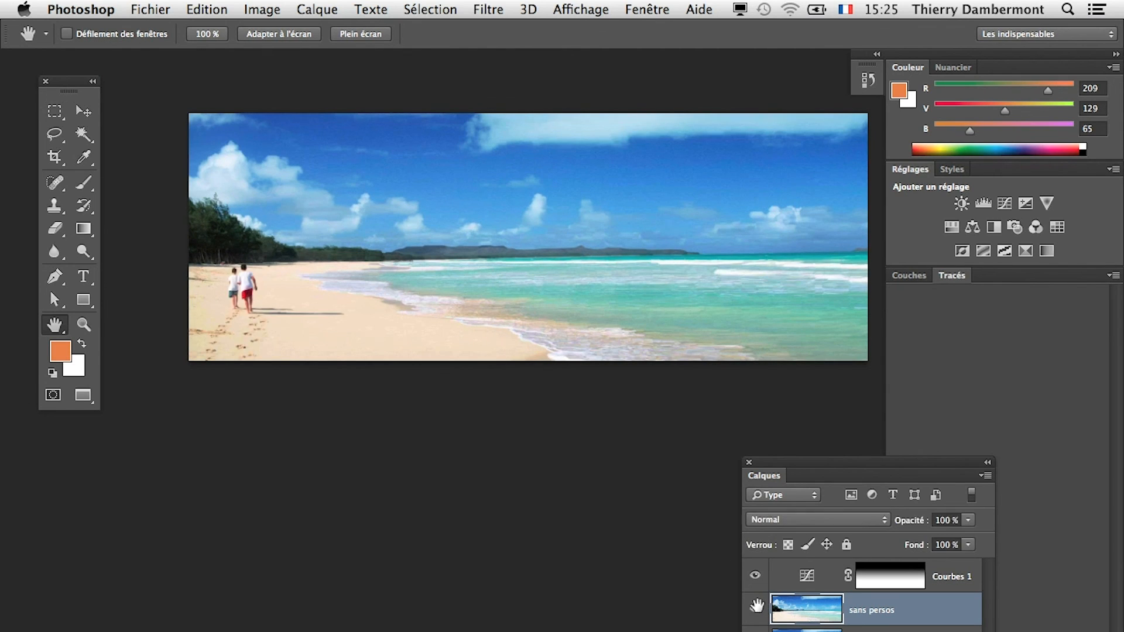
pyautogui.click(757, 610)
# Step: Compare the retouched sand with the original at close range by repeatedly toggling the sans persos layer's visibility, leaving the layer shown
pyautogui.scroll(2, 197, 368)
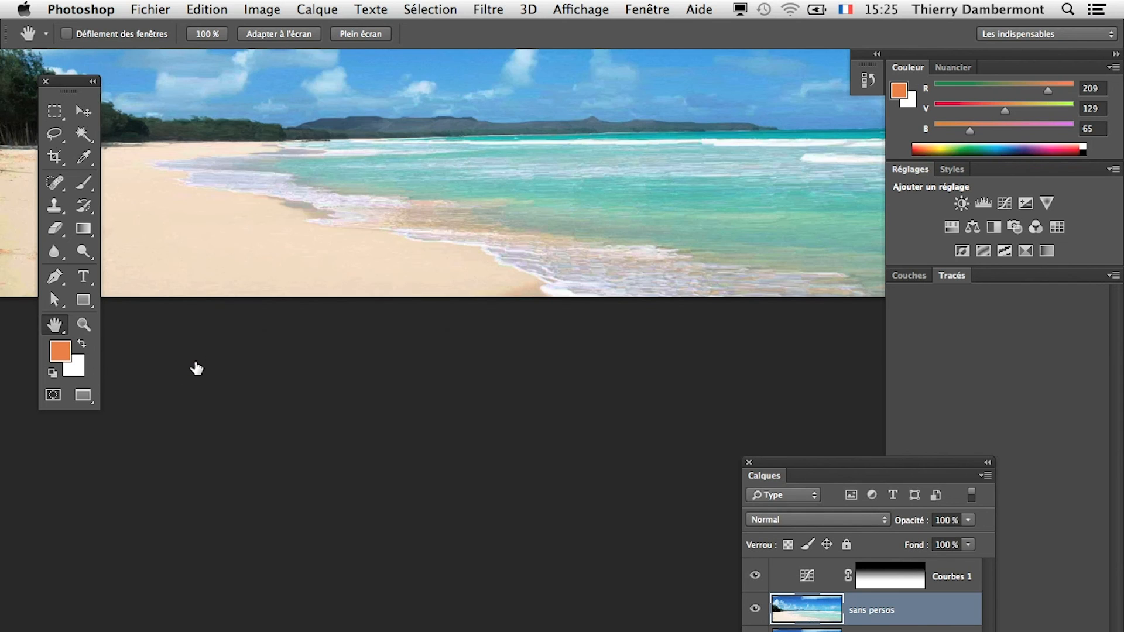
pyautogui.scroll(5, 208, 346)
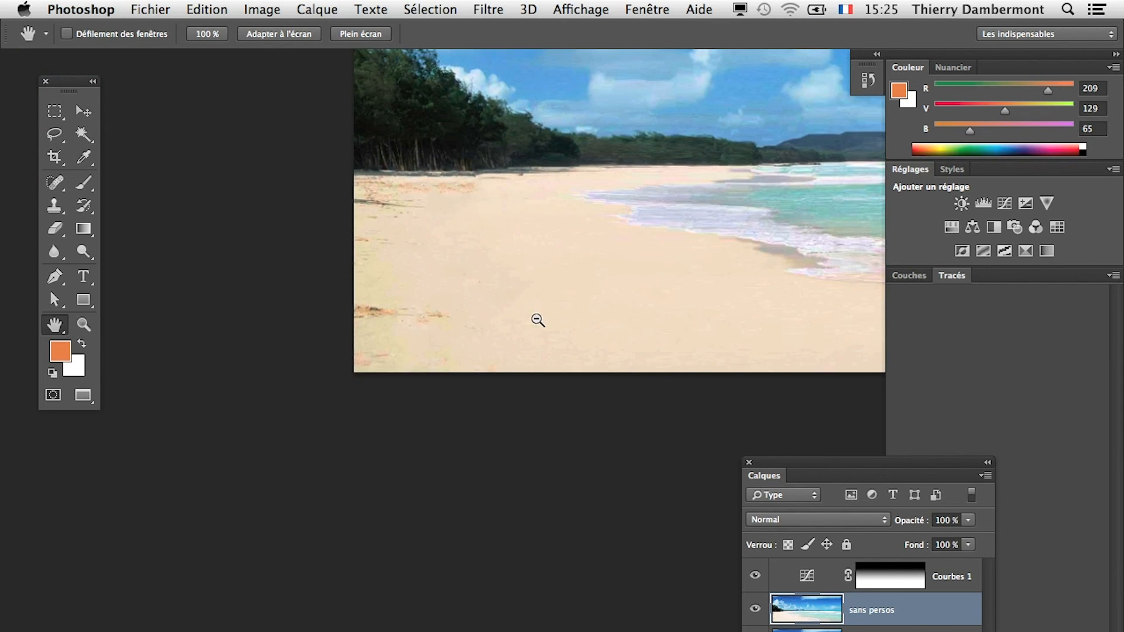
pyautogui.click(756, 610)
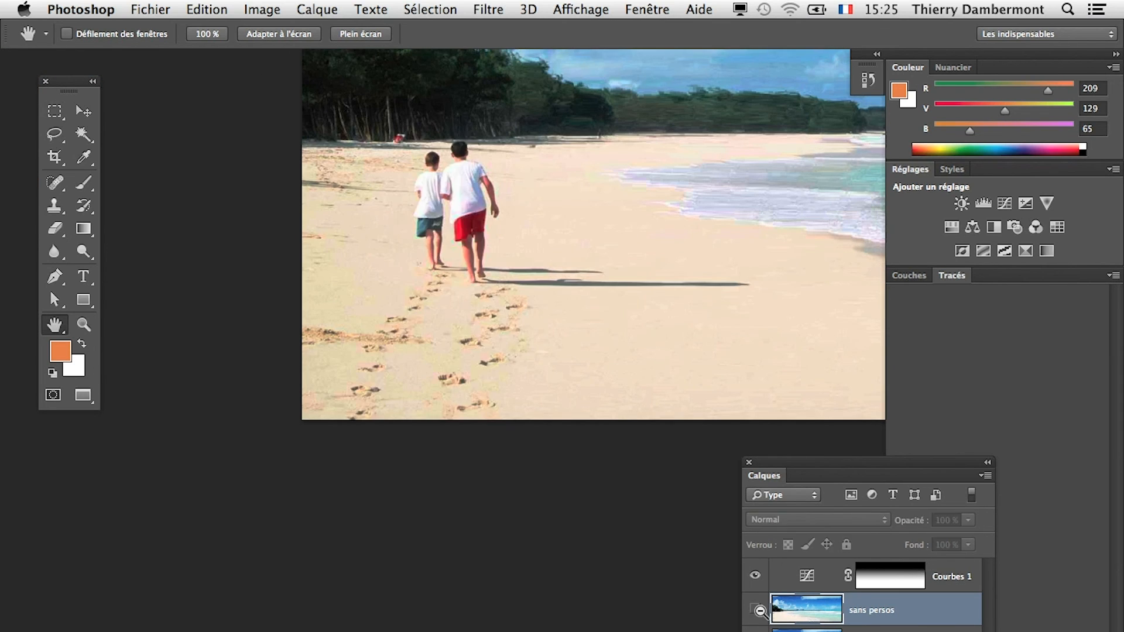
pyautogui.click(757, 610)
pyautogui.click(757, 610)
pyautogui.click(757, 610)
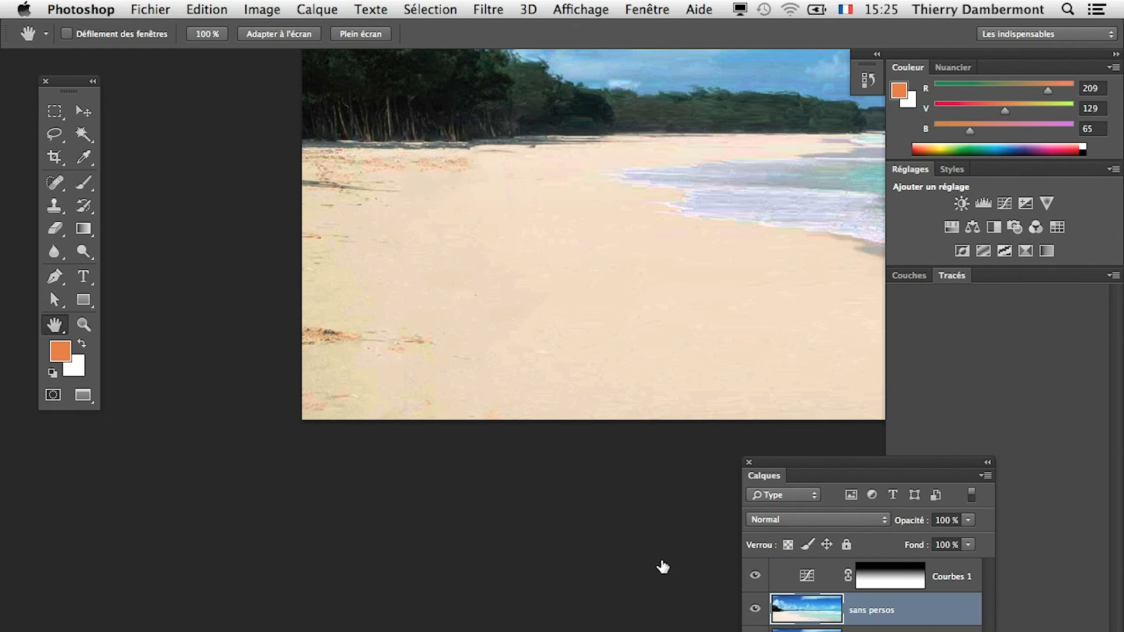
pyautogui.click(755, 610)
pyautogui.click(755, 610)
pyautogui.click(756, 610)
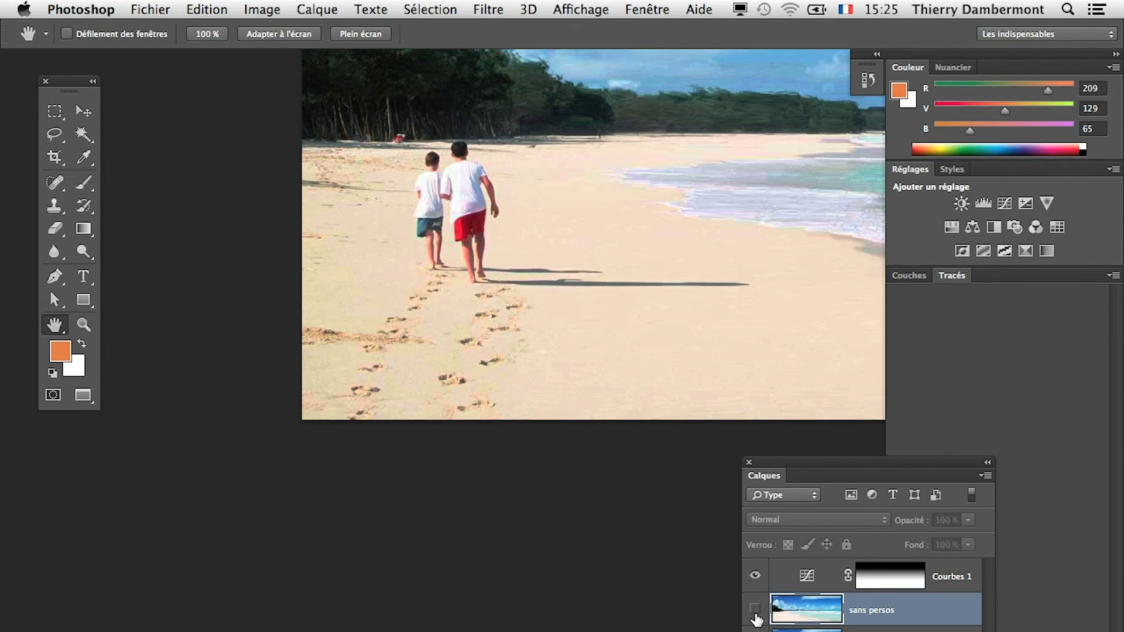
pyautogui.click(756, 610)
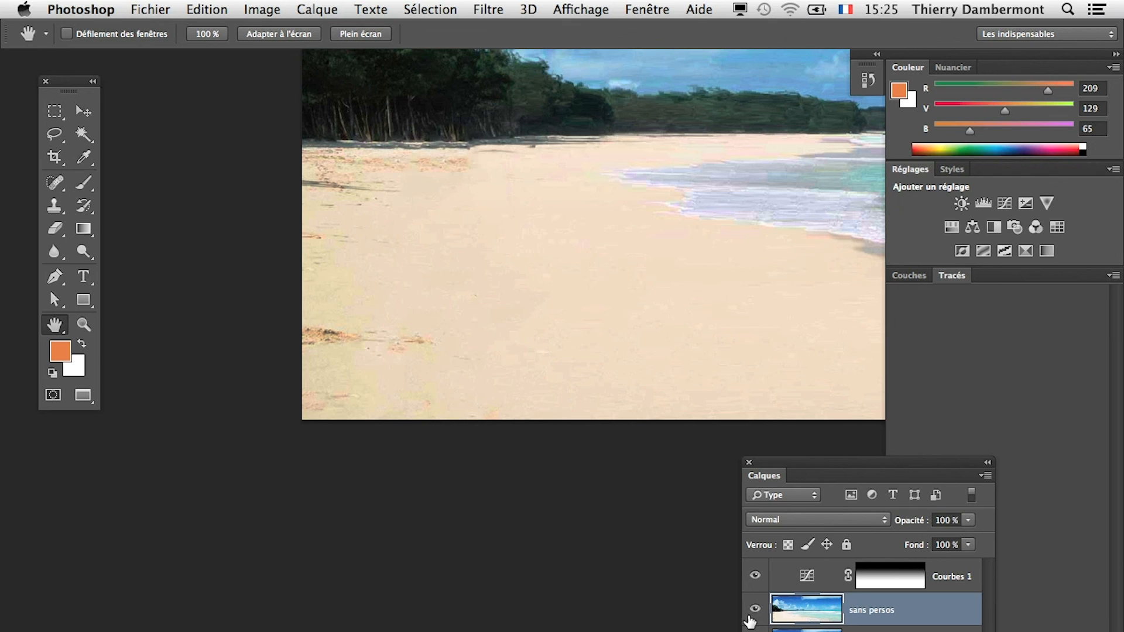
pyautogui.keyDown('alt'); pyautogui.click(503, 374); pyautogui.keyUp('alt')
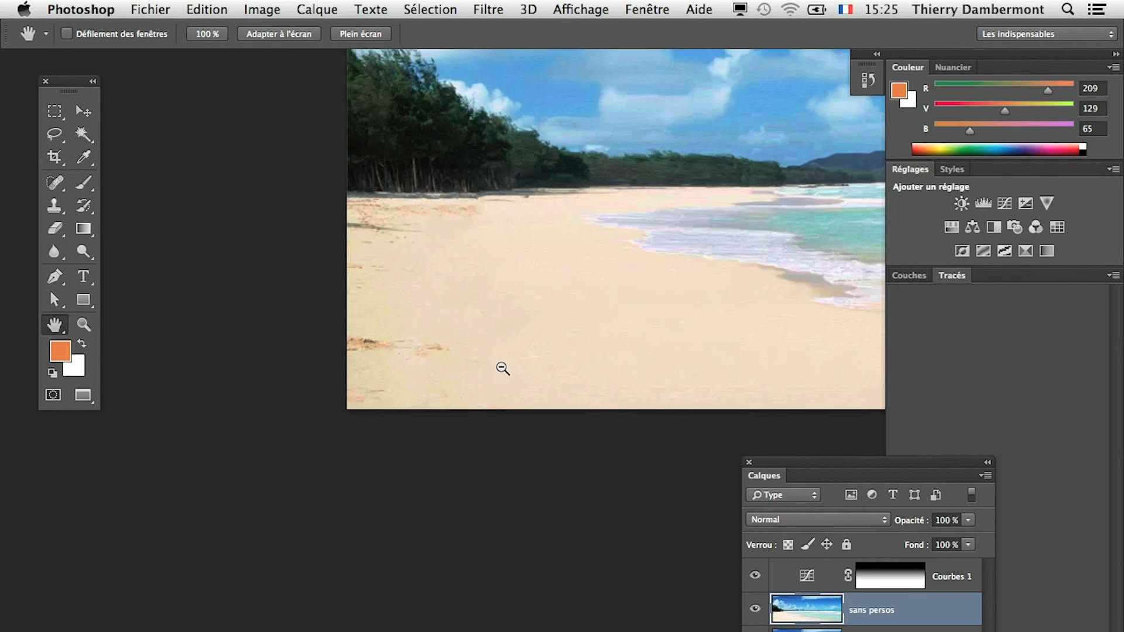